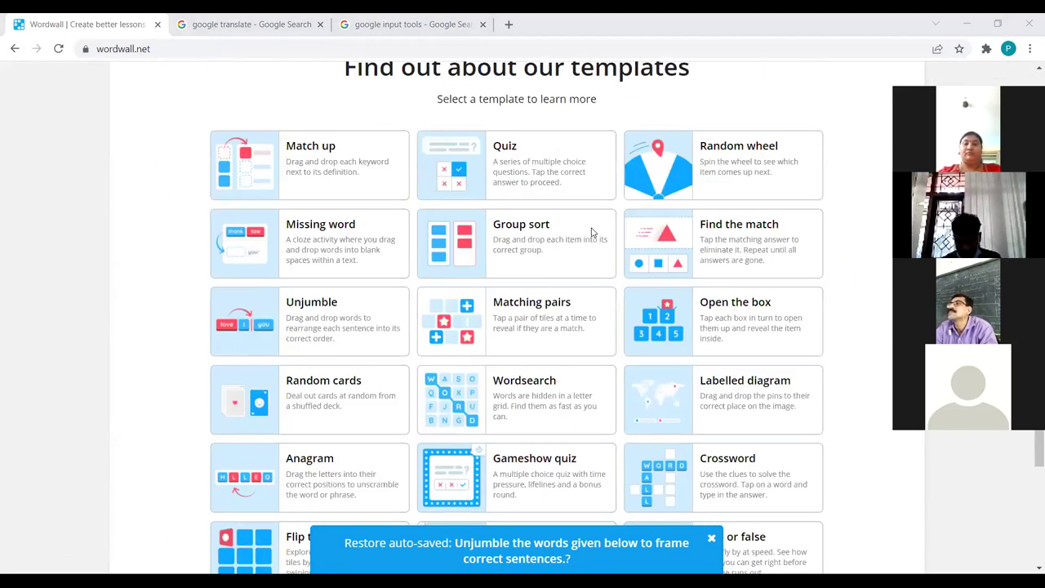
Look over the saved activities and browse the activity templates on the home page
{"action": "scroll", "coordinate": [592, 169], "scroll_direction": "up", "scroll_amount": 8}
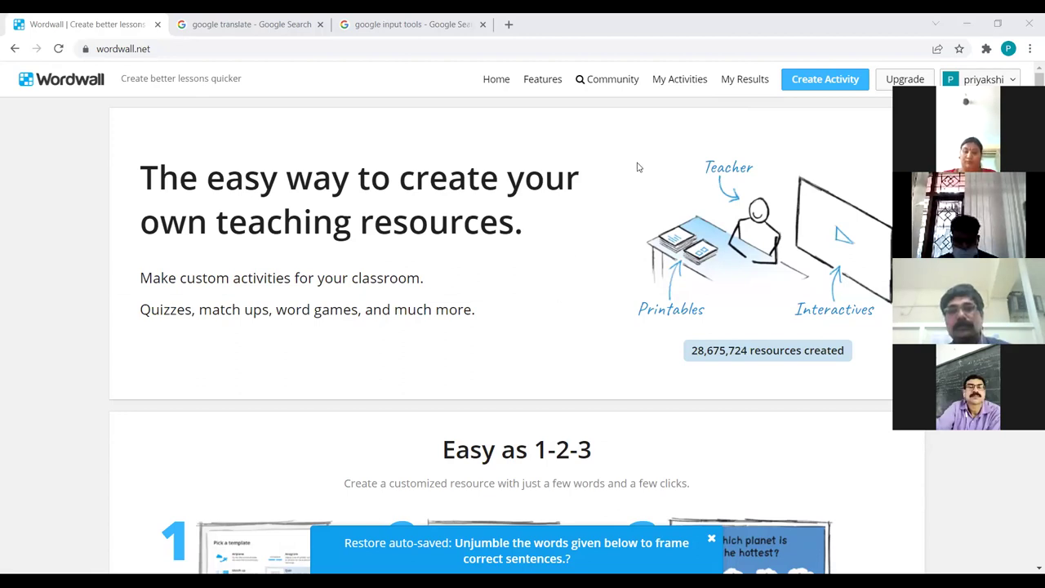
{"action": "left_click", "coordinate": [665, 88]}
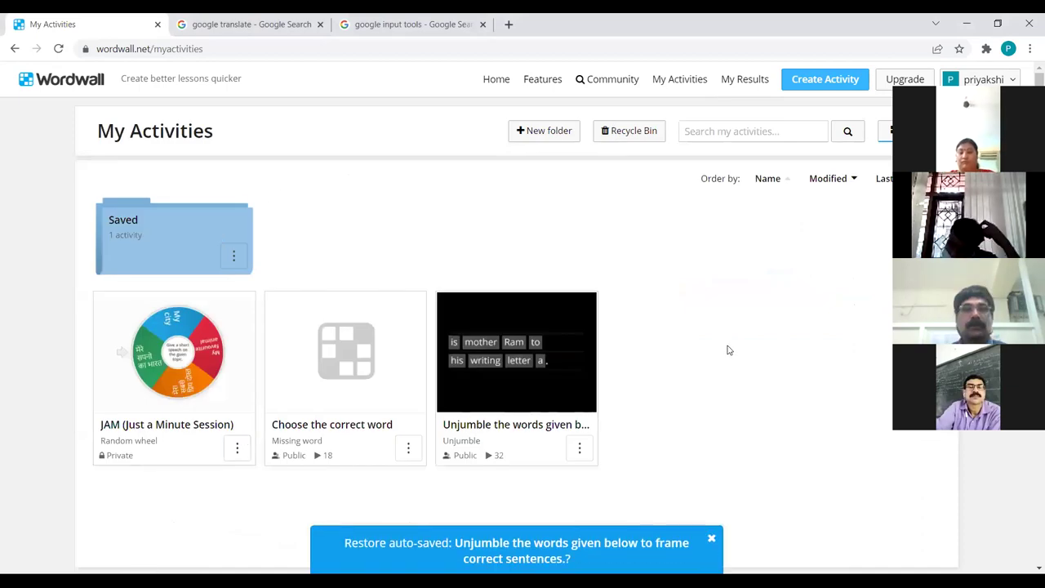
{"action": "left_click", "coordinate": [511, 394]}
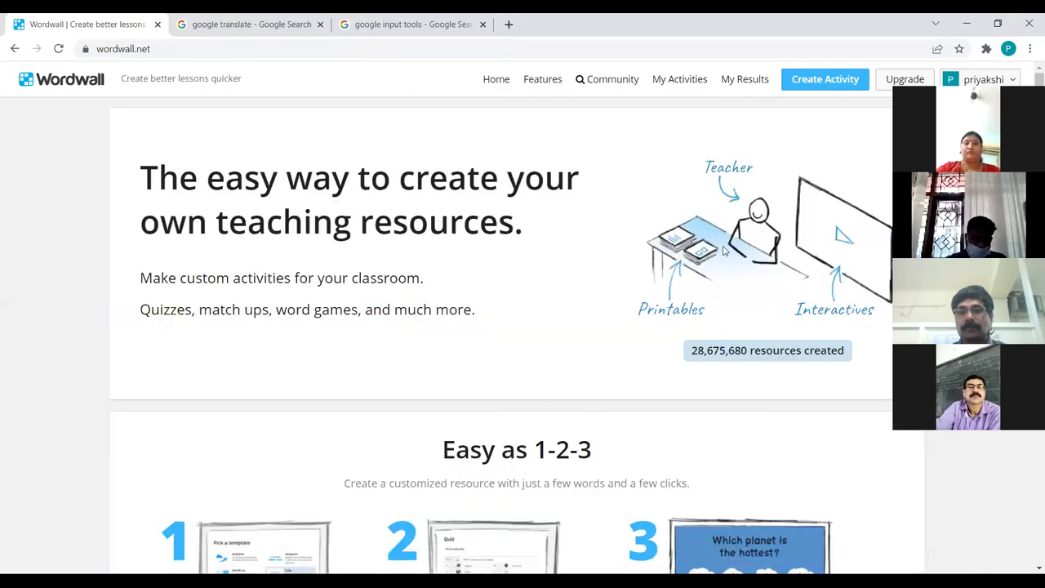
{"action": "scroll", "coordinate": [660, 355], "scroll_direction": "down", "scroll_amount": 15}
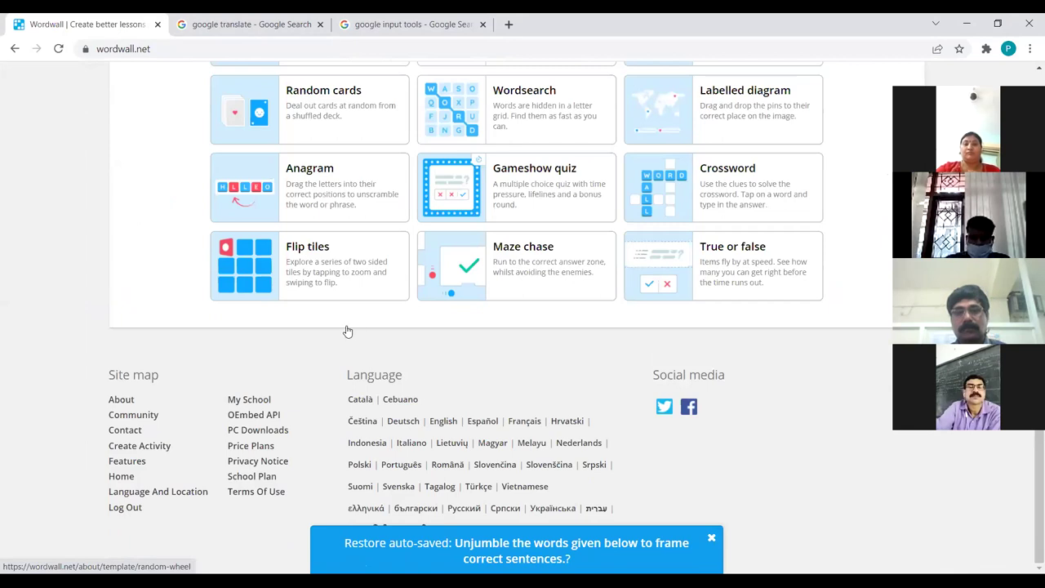
{"action": "scroll", "coordinate": [349, 330], "scroll_direction": "up", "scroll_amount": 2}
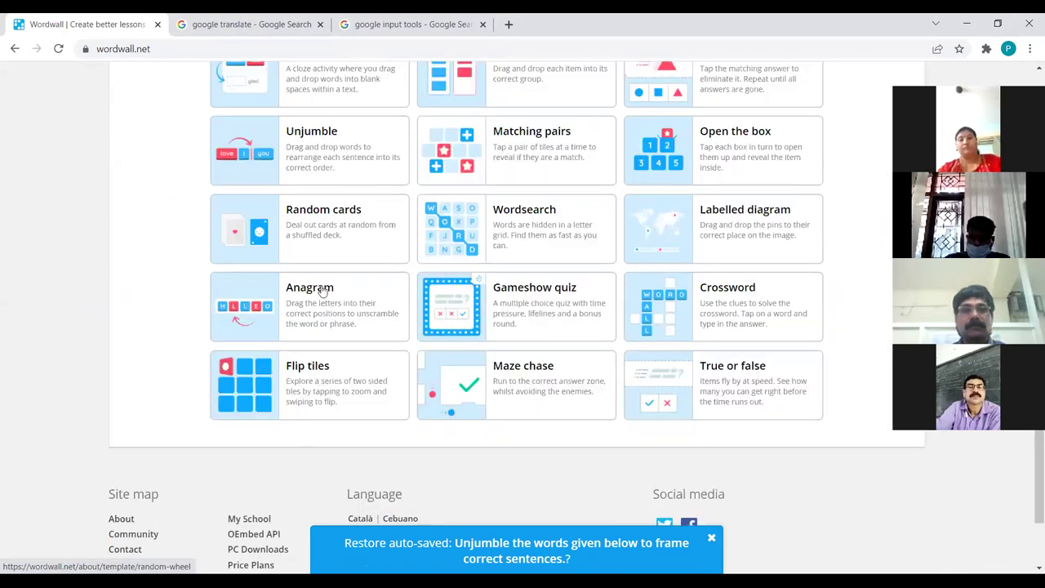
{"action": "scroll", "coordinate": [324, 291], "scroll_direction": "up", "scroll_amount": 2}
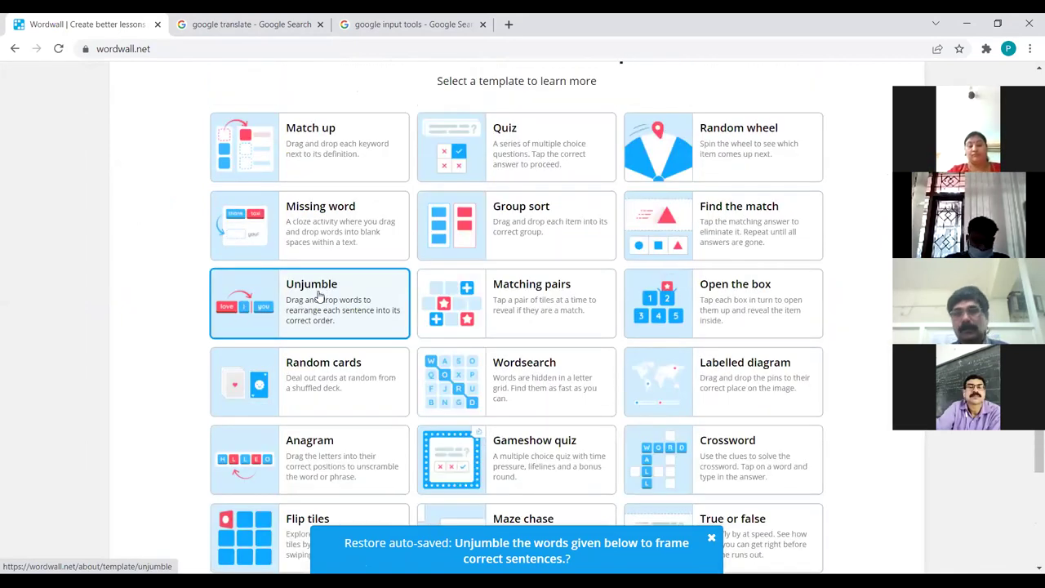
{"action": "scroll", "coordinate": [588, 251], "scroll_direction": "up", "scroll_amount": 10}
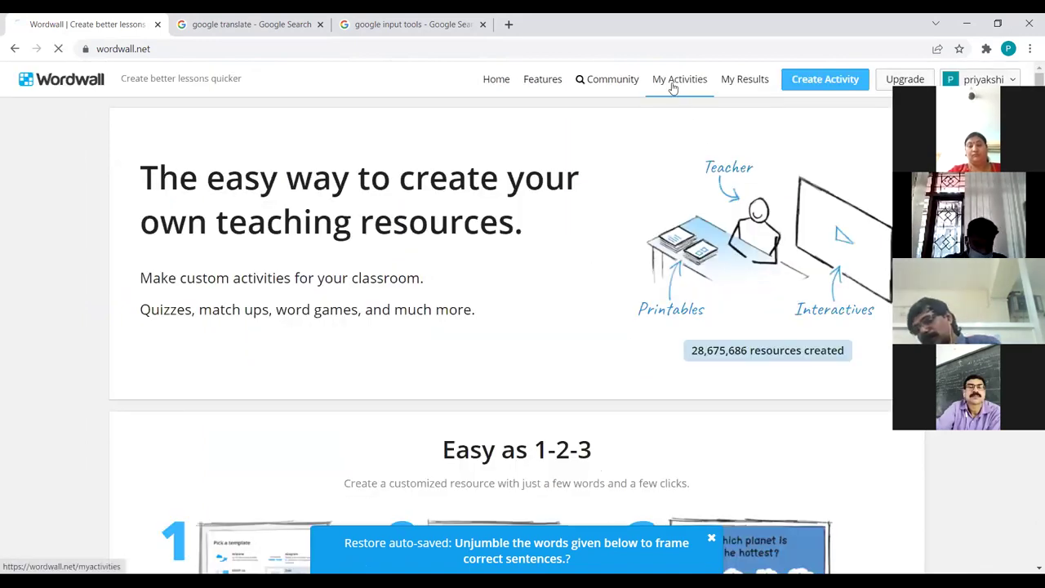
Open the saved activity "Unjumble the words given below to frame correct sentences." for content editing
{"action": "left_click", "coordinate": [677, 92]}
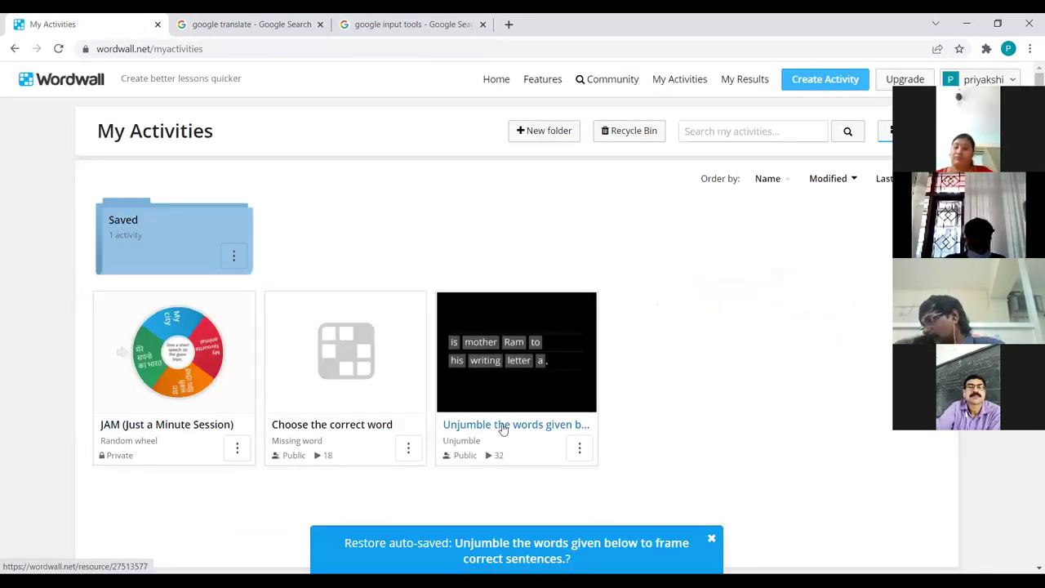
{"action": "left_click", "coordinate": [499, 424]}
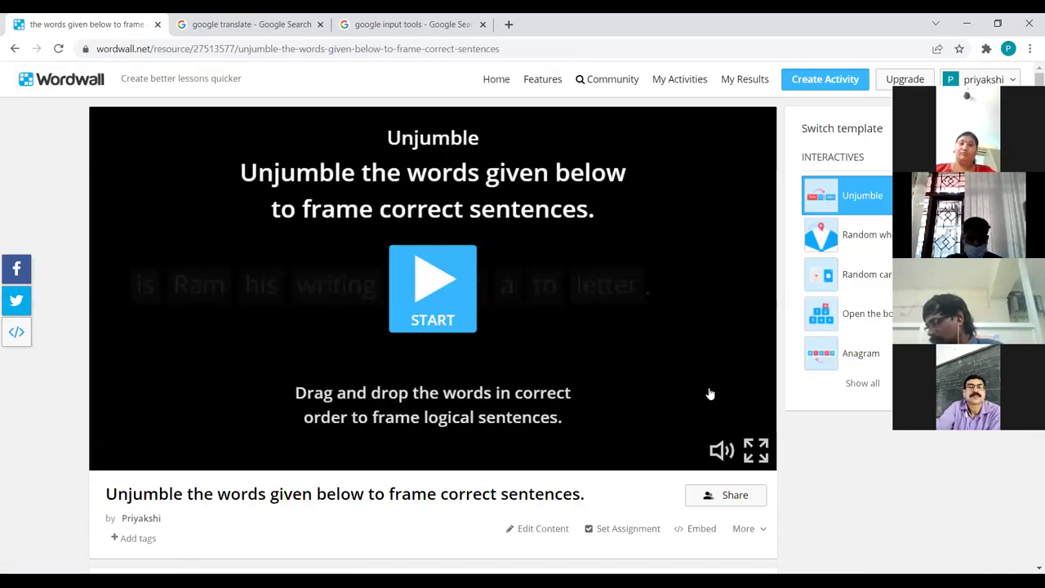
{"action": "left_click", "coordinate": [552, 530]}
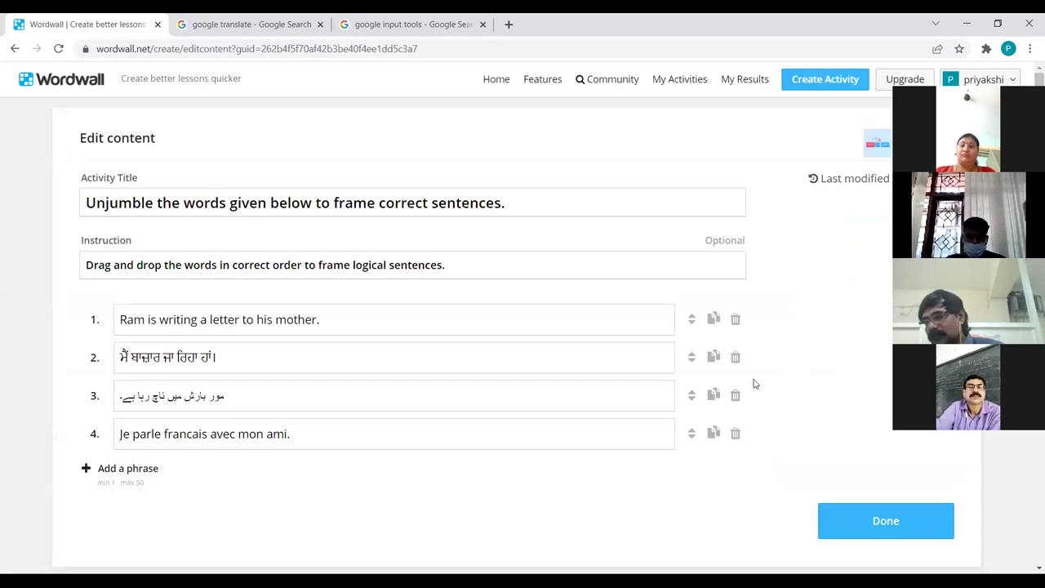
Delete the Punjabi, Urdu and French phrases, keeping only "Ram is writing a letter to his mother."
{"action": "left_click", "coordinate": [735, 356]}
{"action": "left_click", "coordinate": [735, 357]}
{"action": "left_click", "coordinate": [735, 357]}
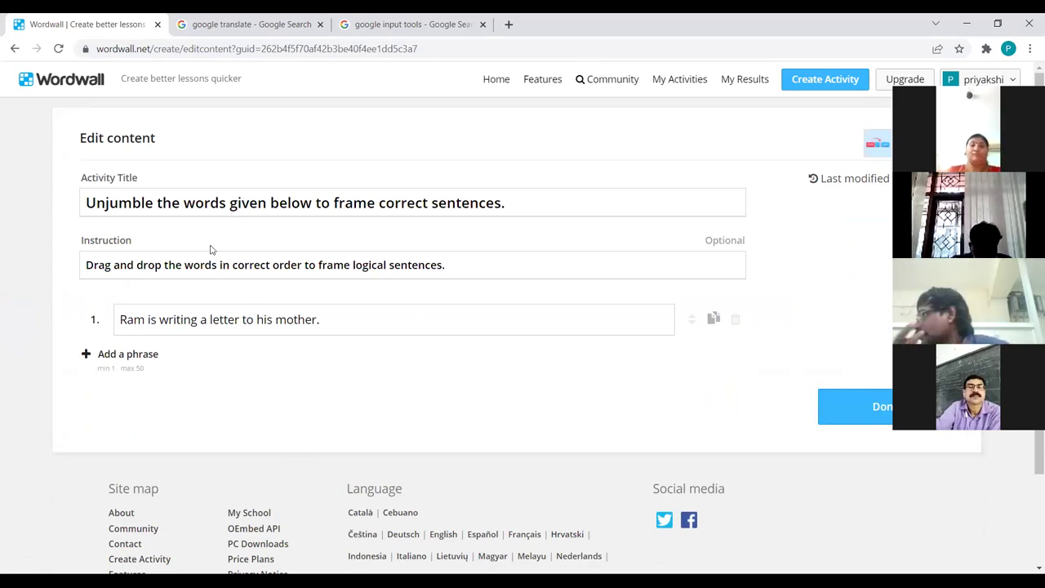
Cut the activity title and re-enter it as "Unjumble the words given below to frame correct sentences."
{"action": "triple_click", "coordinate": [96, 203]}
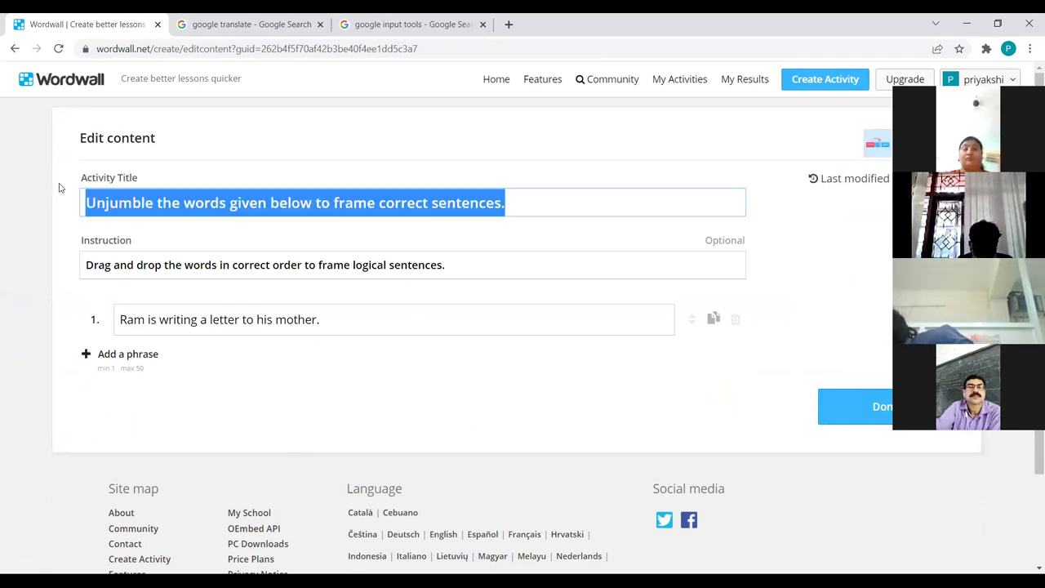
{"action": "key", "text": "ctrl+x"}
{"action": "key", "text": "ctrl+v"}
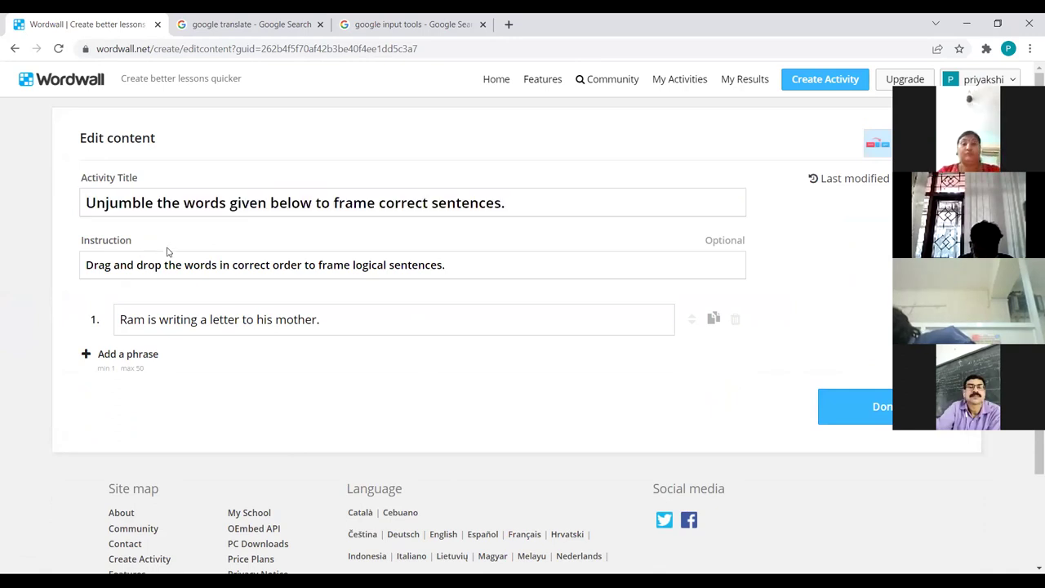
{"action": "left_click_drag", "start_coordinate": [506, 202], "coordinate": [97, 202]}
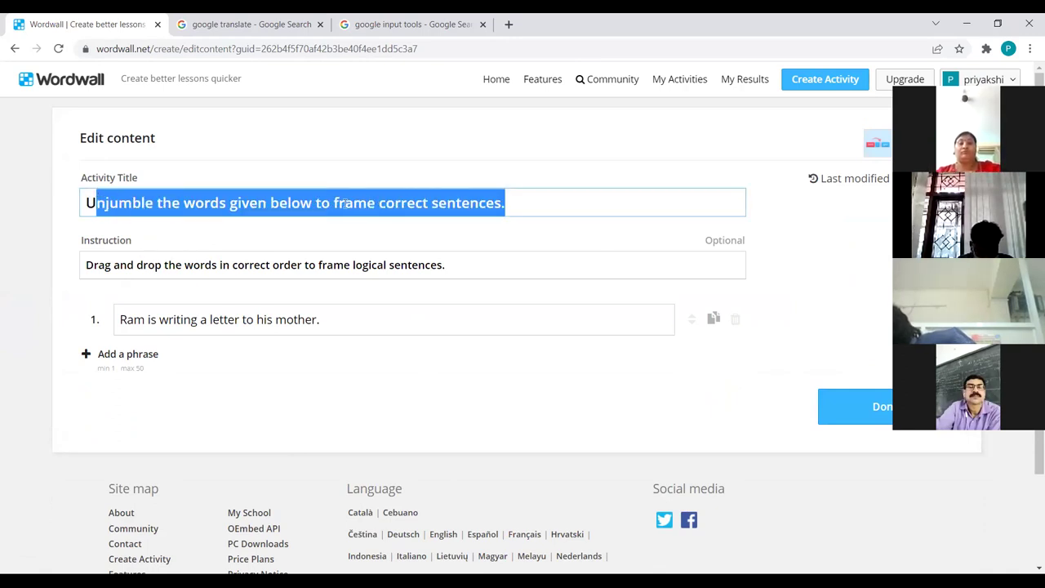
{"action": "left_click", "coordinate": [519, 202]}
{"action": "triple_click", "coordinate": [519, 202]}
{"action": "key", "text": "ctrl+x"}
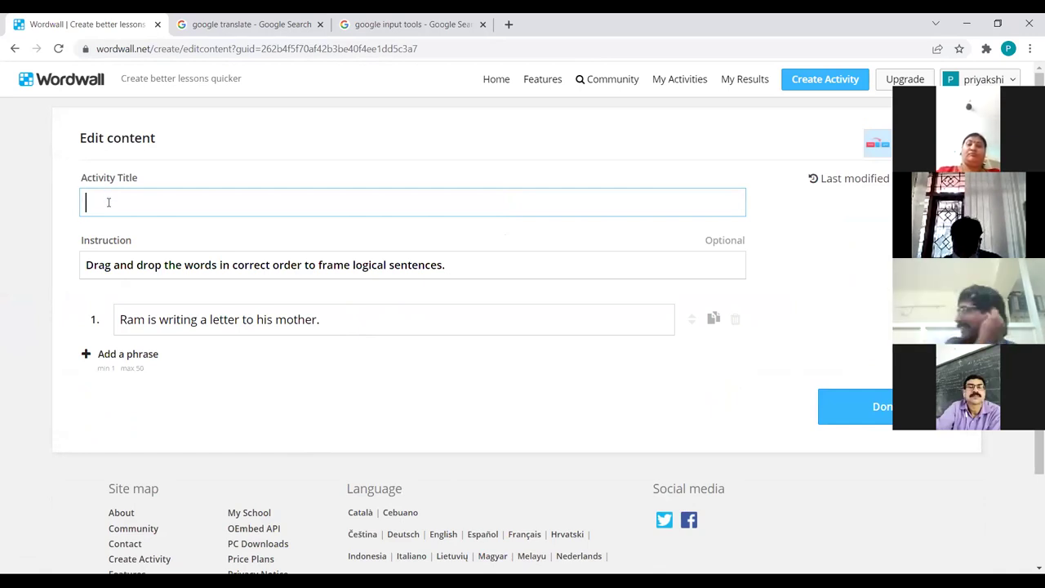
{"action": "key", "text": "ctrl+v"}
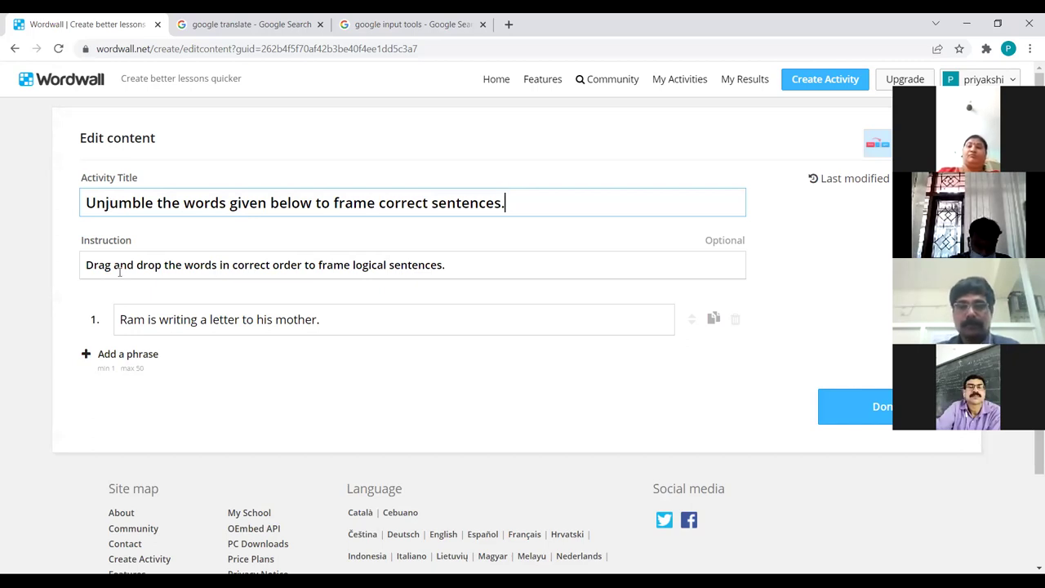
Clear the instruction and re-enter it as "Drag and drop the words in correct order to frame logical sentences."
{"action": "left_click", "coordinate": [200, 266]}
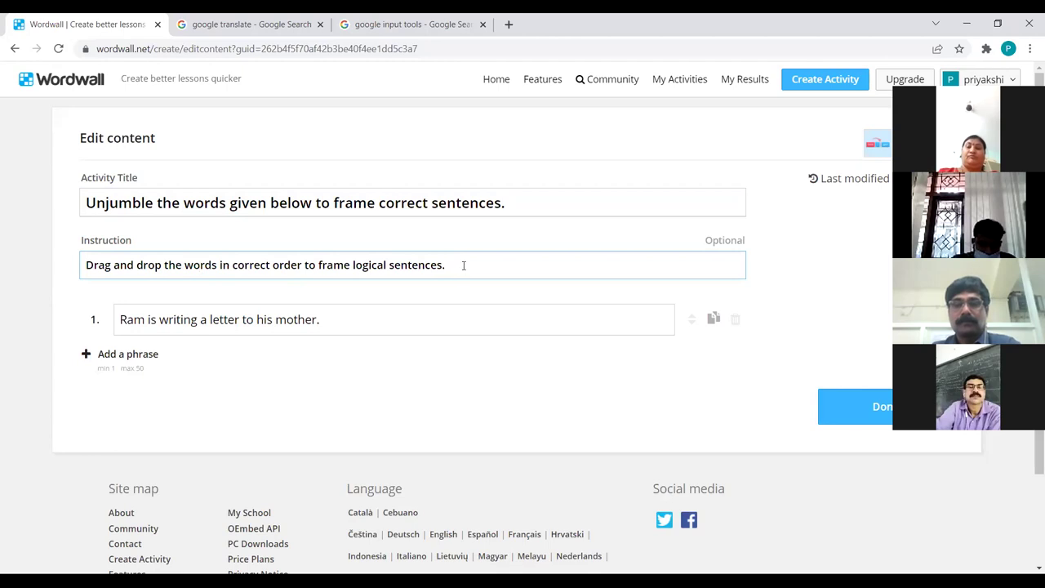
{"action": "left_click_drag", "start_coordinate": [463, 265], "coordinate": [52, 275]}
{"action": "key", "text": "BackSpace"}
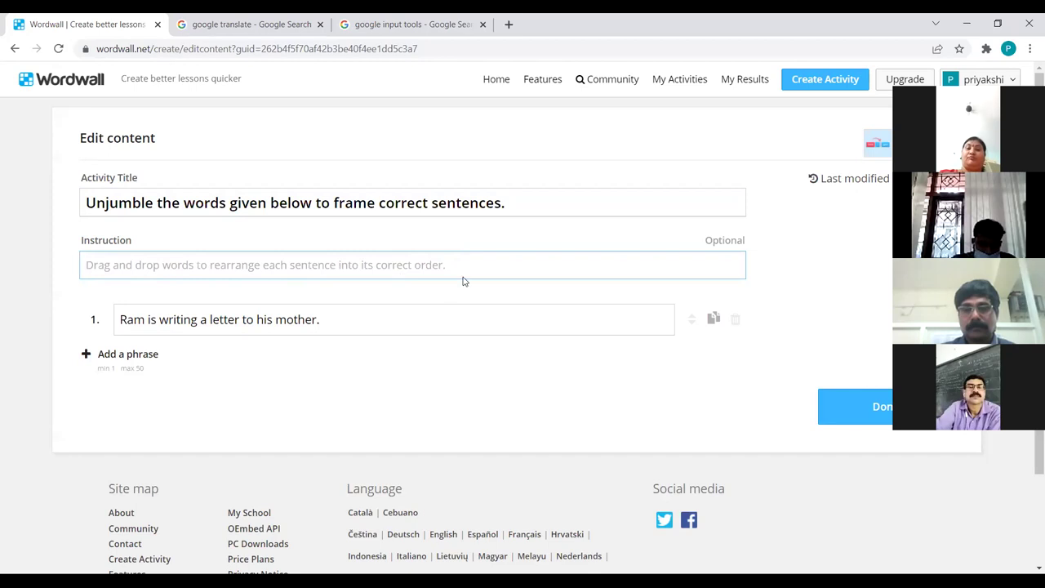
{"action": "key", "text": "ctrl+v"}
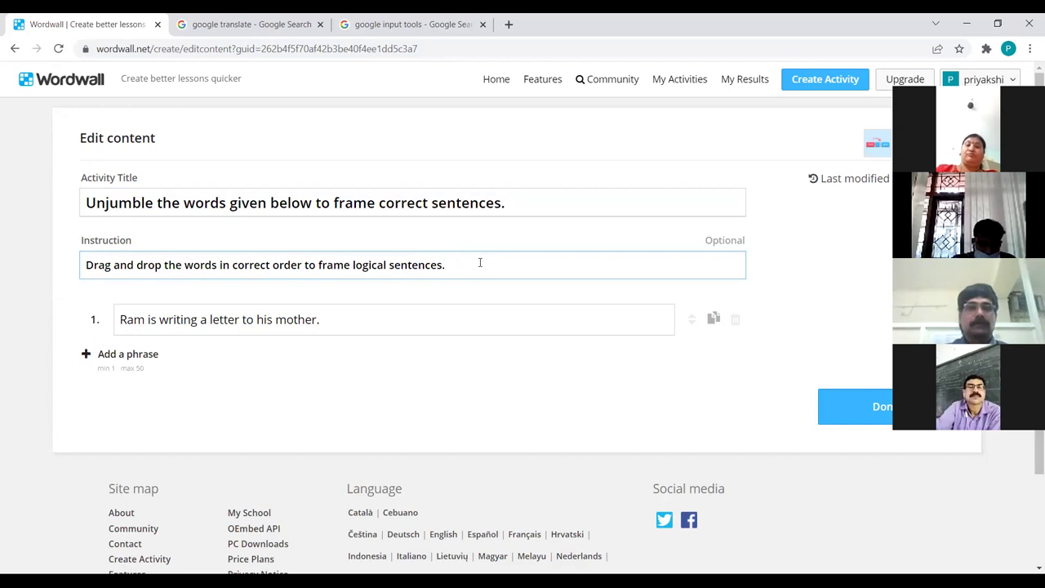
{"action": "left_click", "coordinate": [458, 298]}
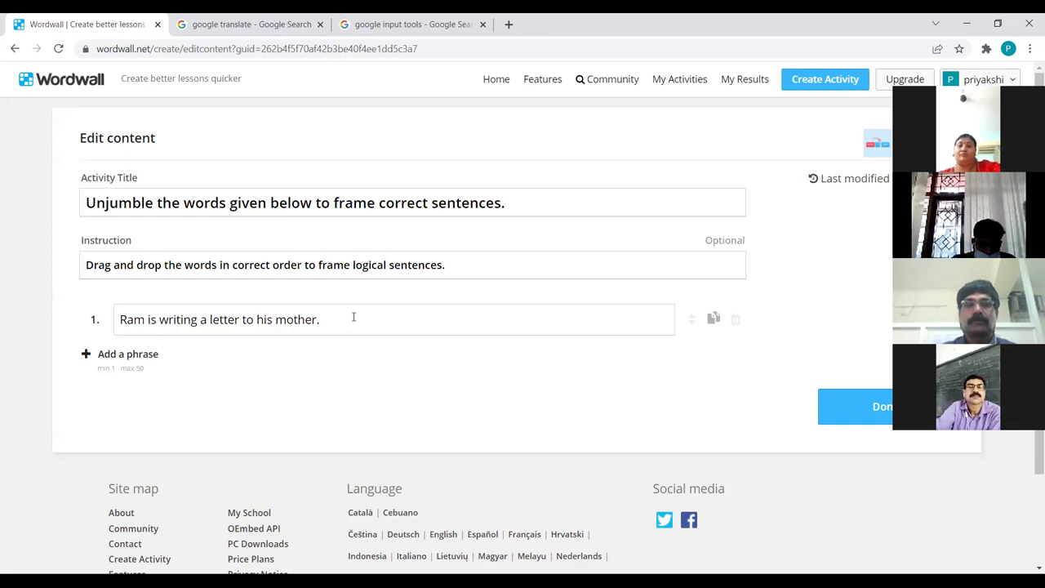
Add an empty second phrase and switch to the Google Input Tools online editor with Hindi as the language
{"action": "left_click", "coordinate": [130, 355]}
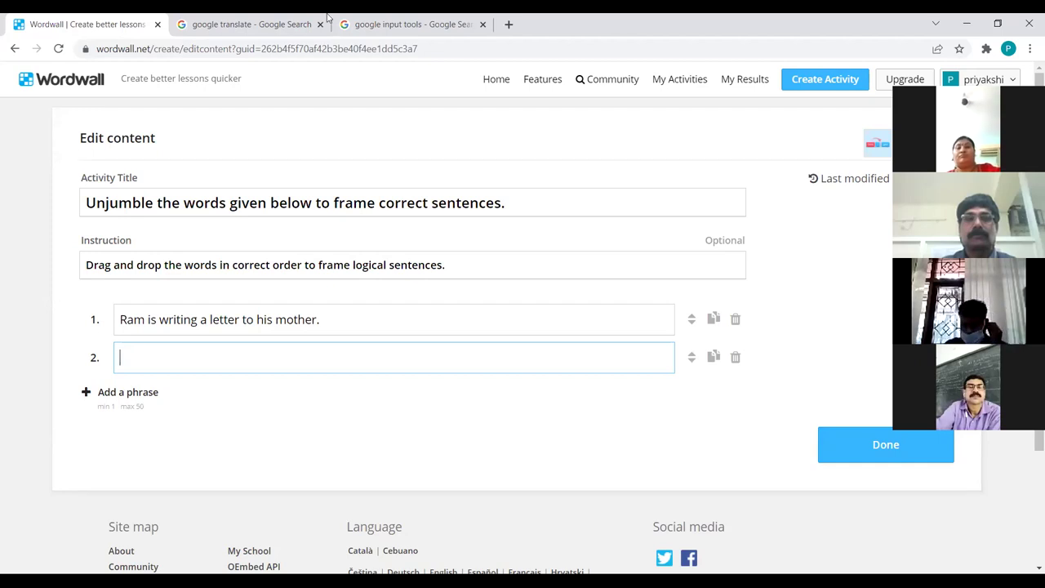
{"action": "left_click", "coordinate": [408, 24]}
{"action": "left_click", "coordinate": [167, 212]}
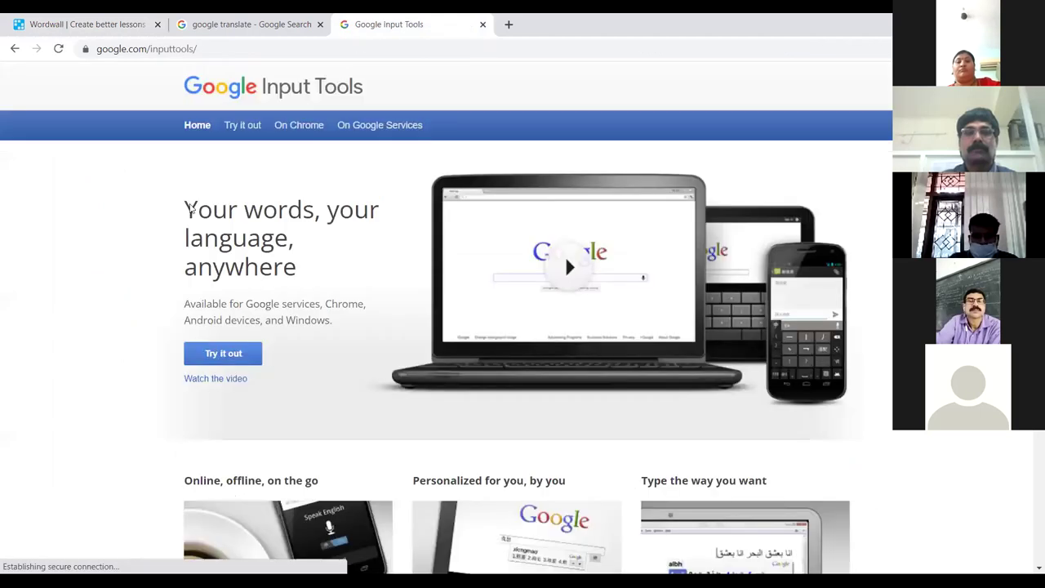
{"action": "left_click", "coordinate": [219, 353]}
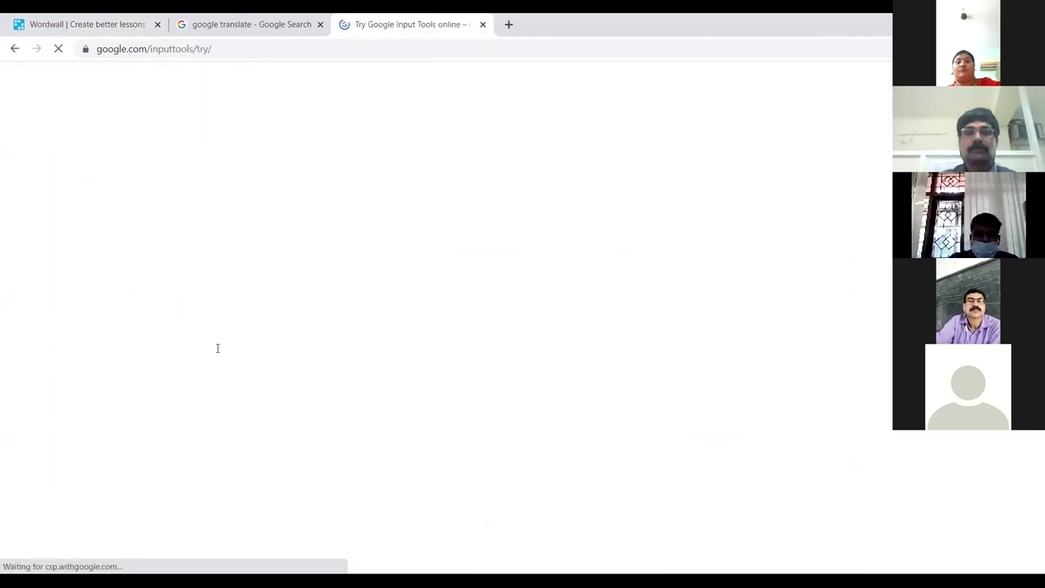
{"action": "left_click", "coordinate": [229, 247]}
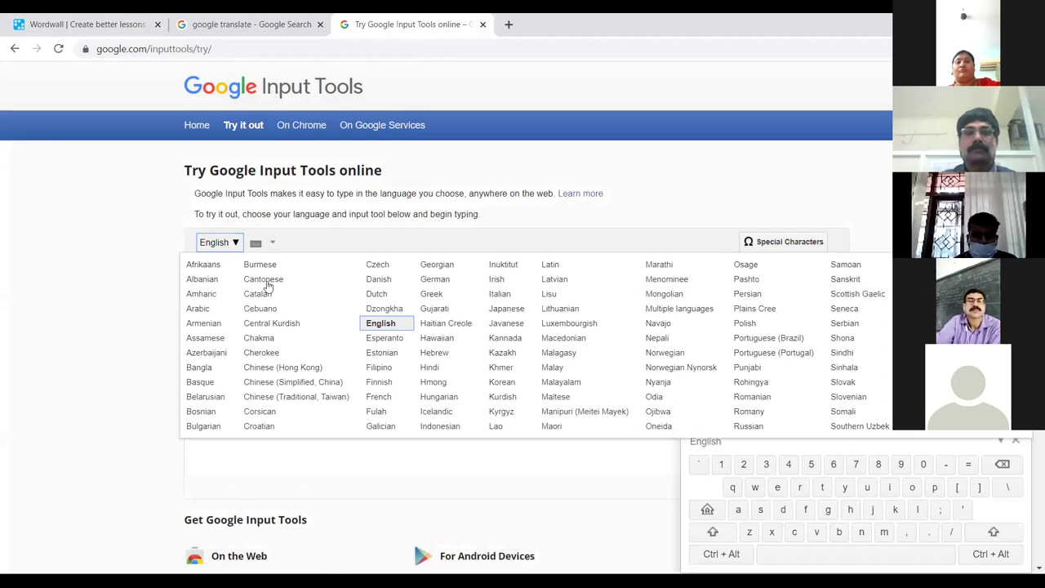
{"action": "left_click", "coordinate": [429, 368]}
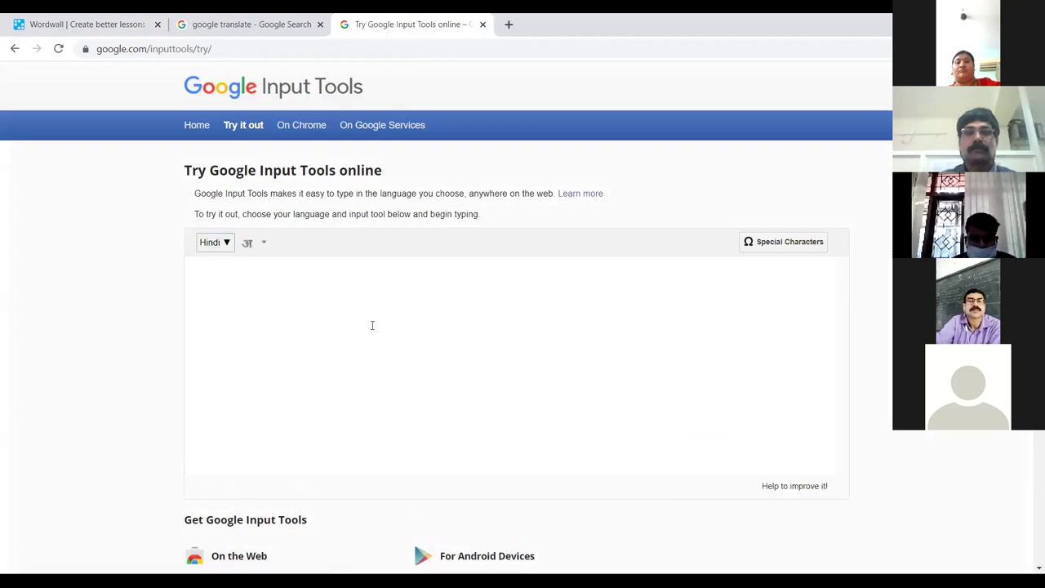
Write the Hindi sentence "रीना पतंग उड़ा रही है।" by phonetic transliteration, choosing उड़ा for the verb
{"action": "type", "text": "R"}
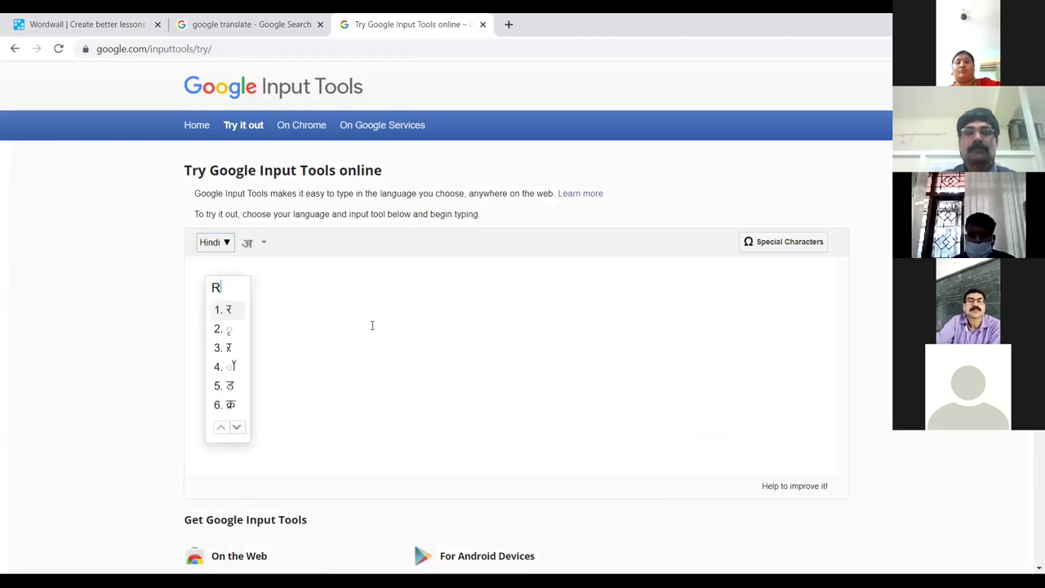
{"action": "type", "text": "eena patang "}
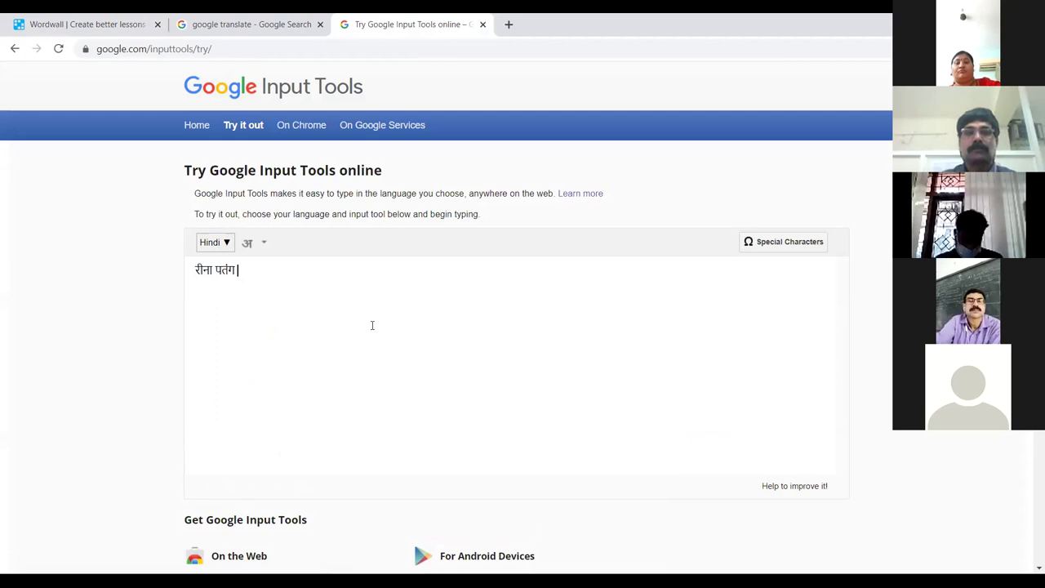
{"action": "type", "text": "uda "}
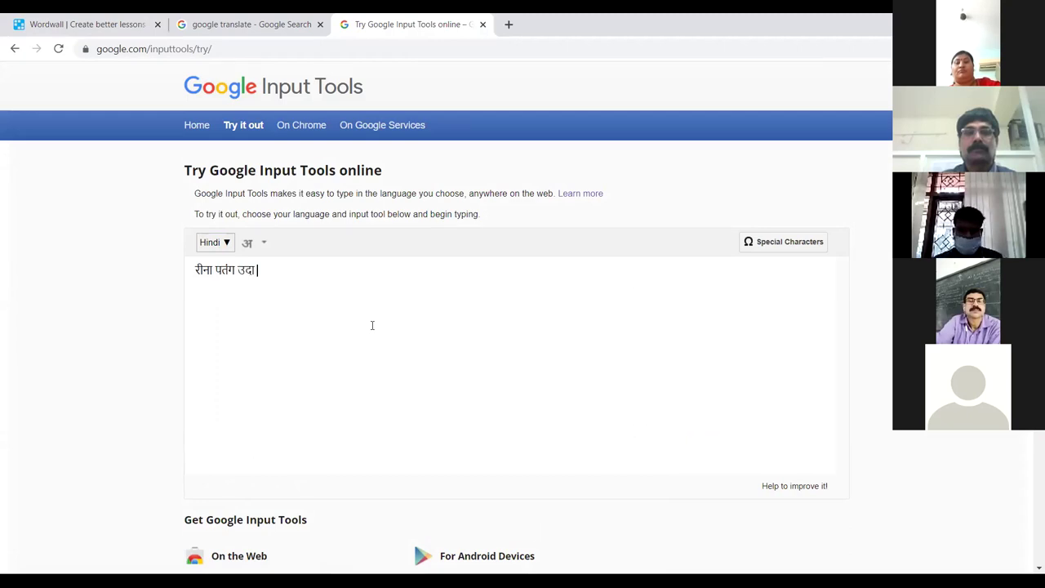
{"action": "type", "text": "ra"}
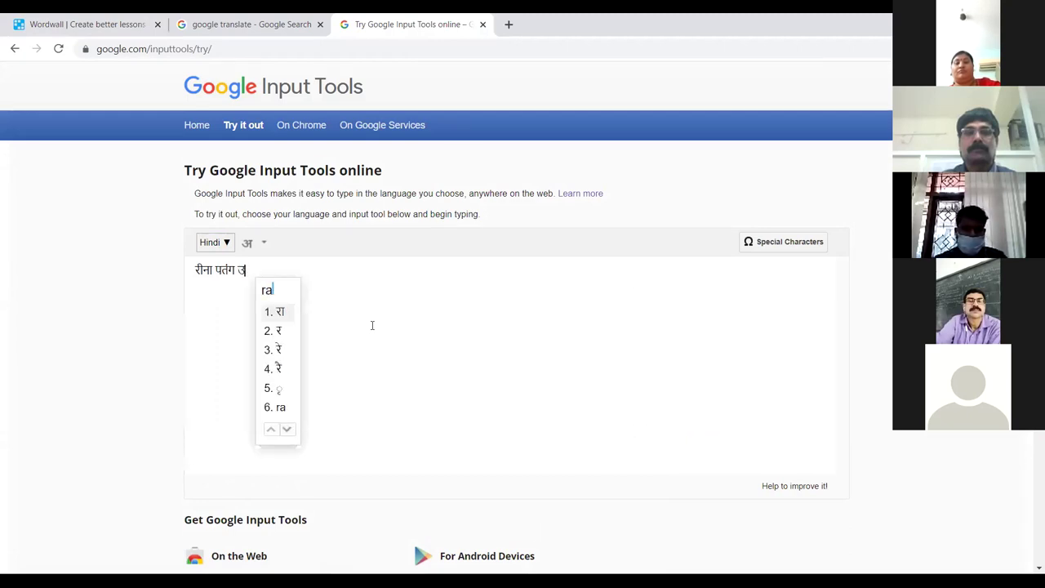
{"action": "key", "text": "BackSpace"}
{"action": "key", "text": "BackSpace"}
{"action": "type", "text": "da"}
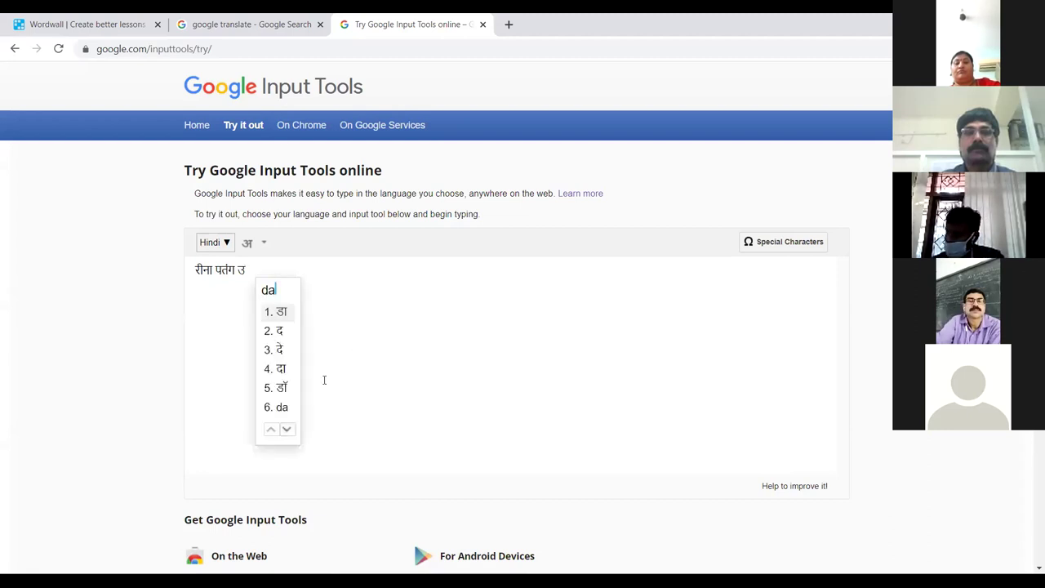
{"action": "key", "text": "BackSpace"}
{"action": "key", "text": "BackSpace"}
{"action": "key", "text": "BackSpace"}
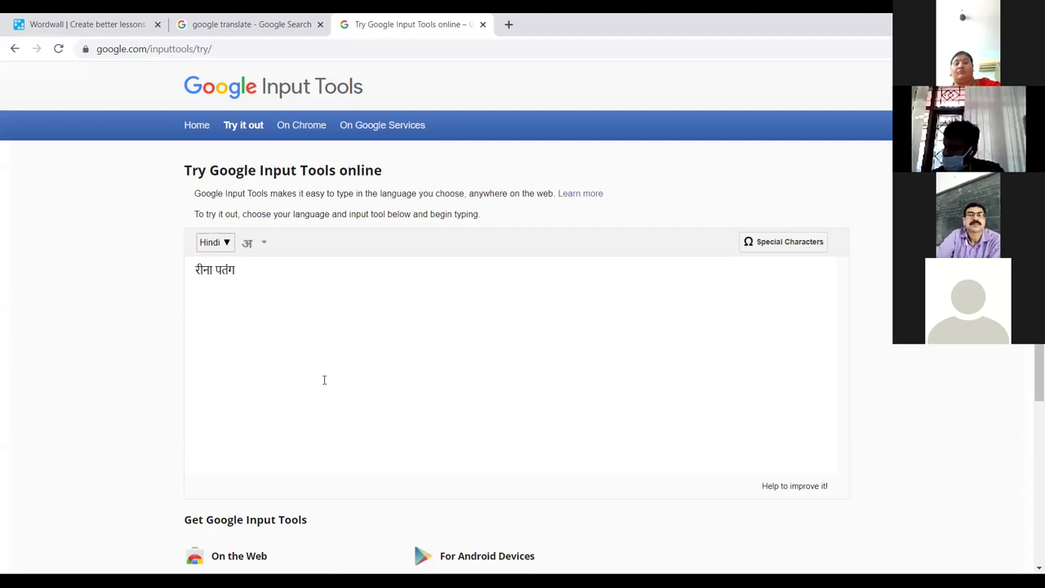
{"action": "type", "text": "udaa"}
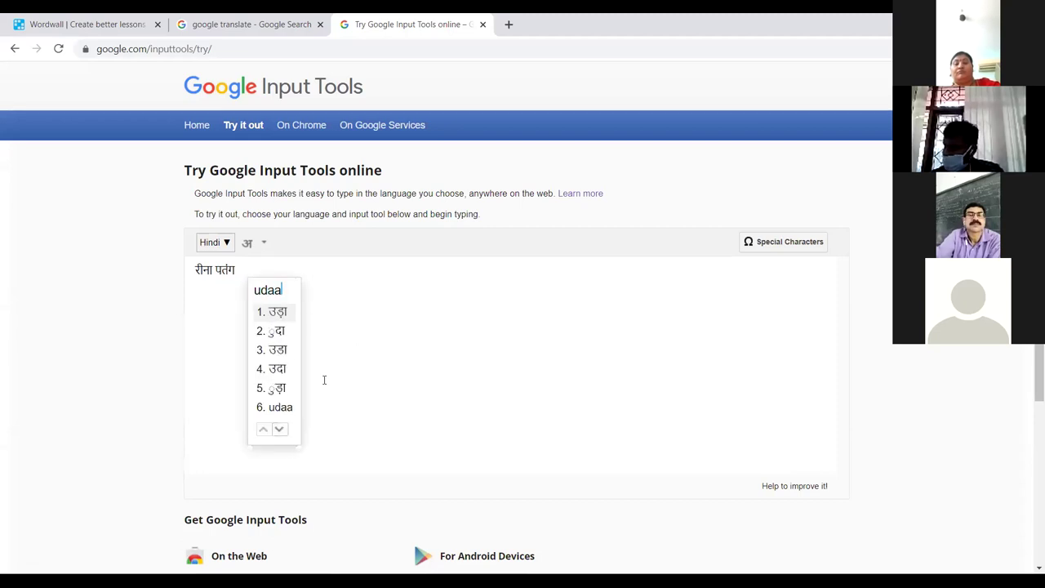
{"action": "left_click", "coordinate": [278, 317]}
{"action": "type", "text": "rahi hai"}
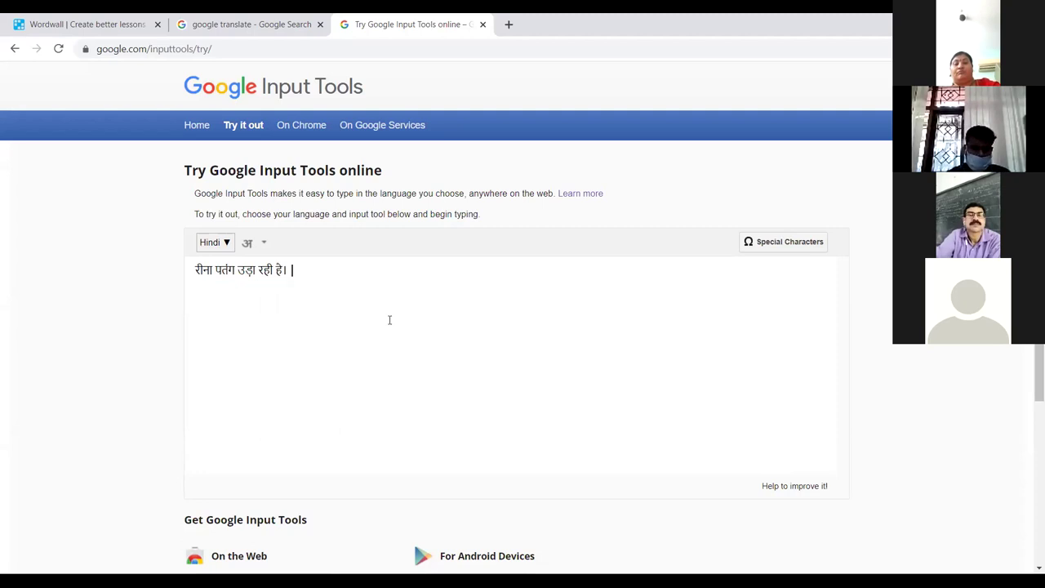
Copy the Hindi sentence "रीना पतंग उड़ा रही है।" into the empty second phrase of the Wordwall activity
{"action": "left_click_drag", "start_coordinate": [318, 271], "coordinate": [163, 293]}
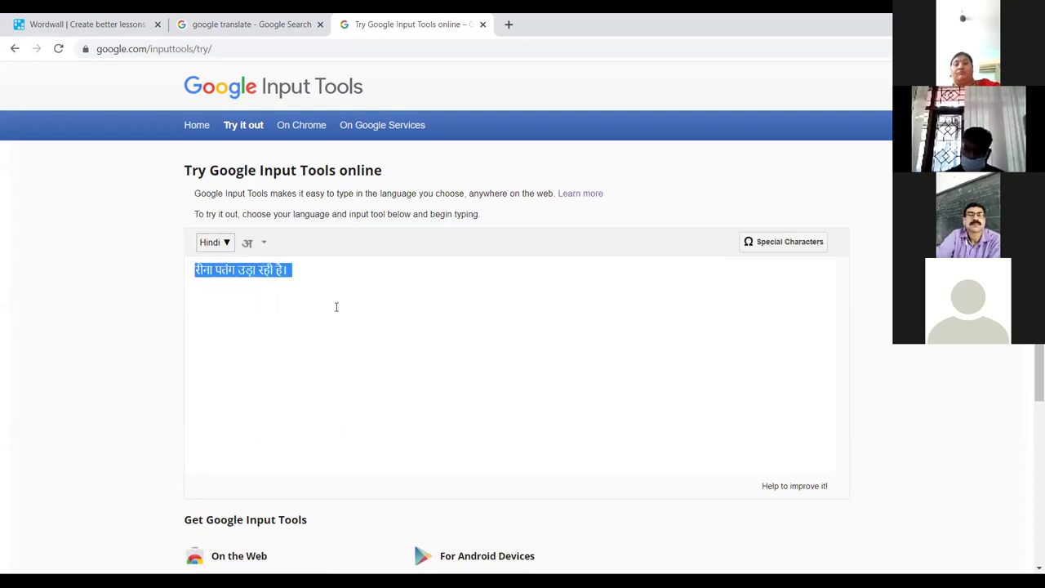
{"action": "key", "text": "ctrl+1"}
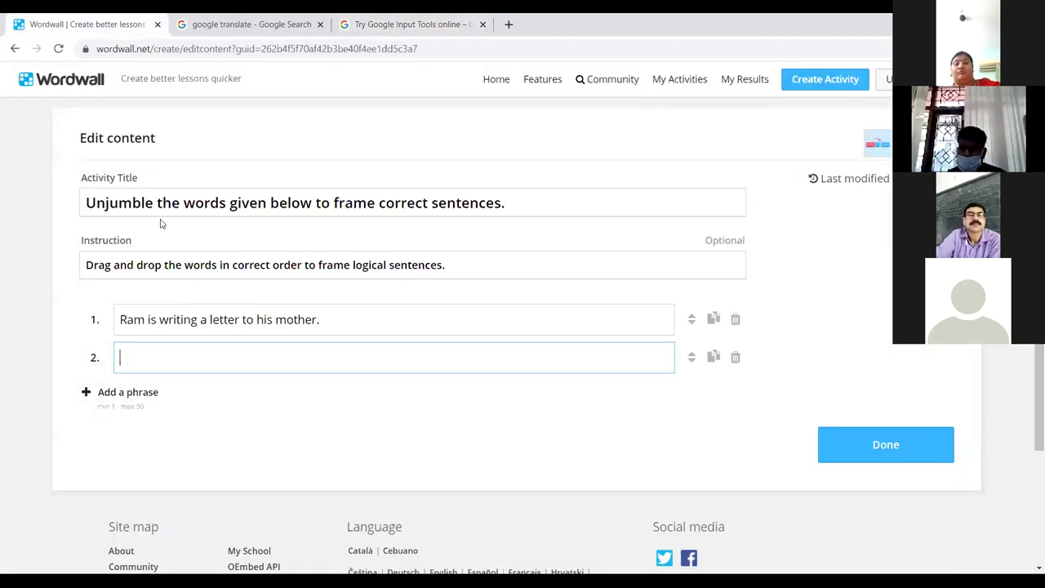
{"action": "type", "text": "रीना पतंग उड़ा रही है।"}
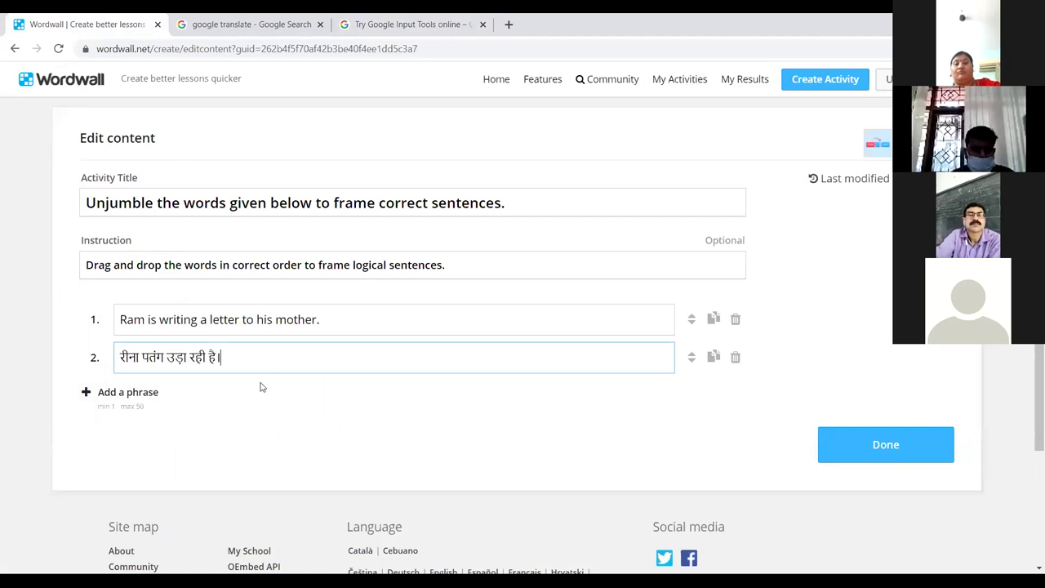
Add an empty third phrase, then switch to Google Translate and set it to translate from English to Telugu
{"action": "left_click", "coordinate": [140, 397]}
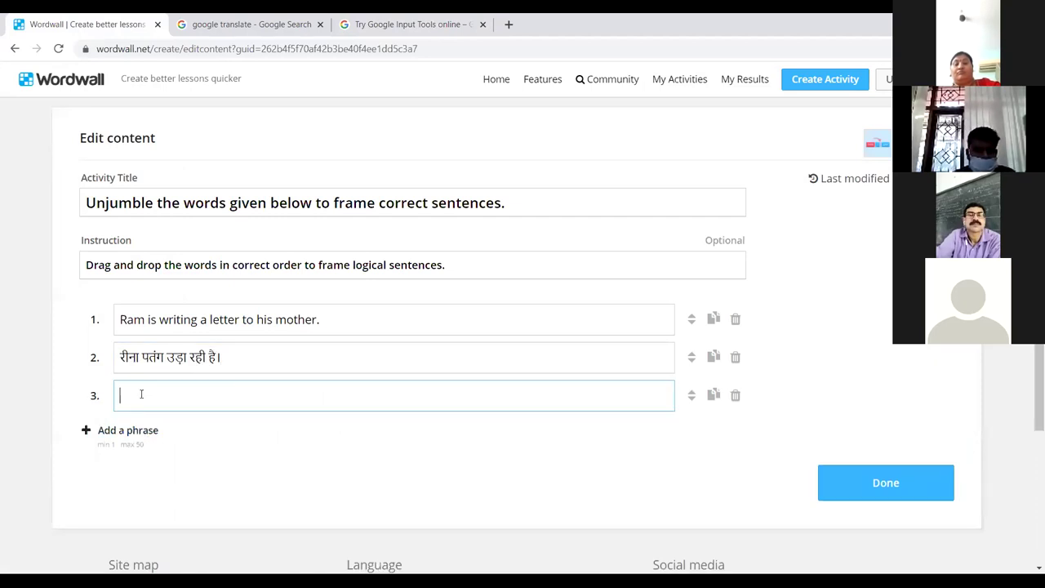
{"action": "left_click", "coordinate": [402, 19]}
{"action": "left_click", "coordinate": [287, 22]}
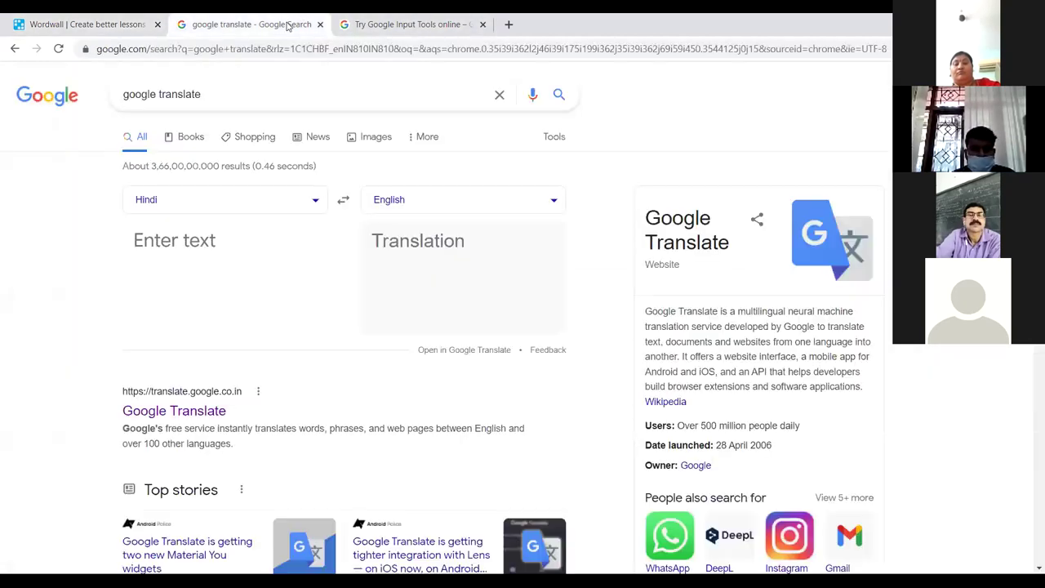
{"action": "left_click", "coordinate": [342, 199]}
{"action": "left_click", "coordinate": [425, 206]}
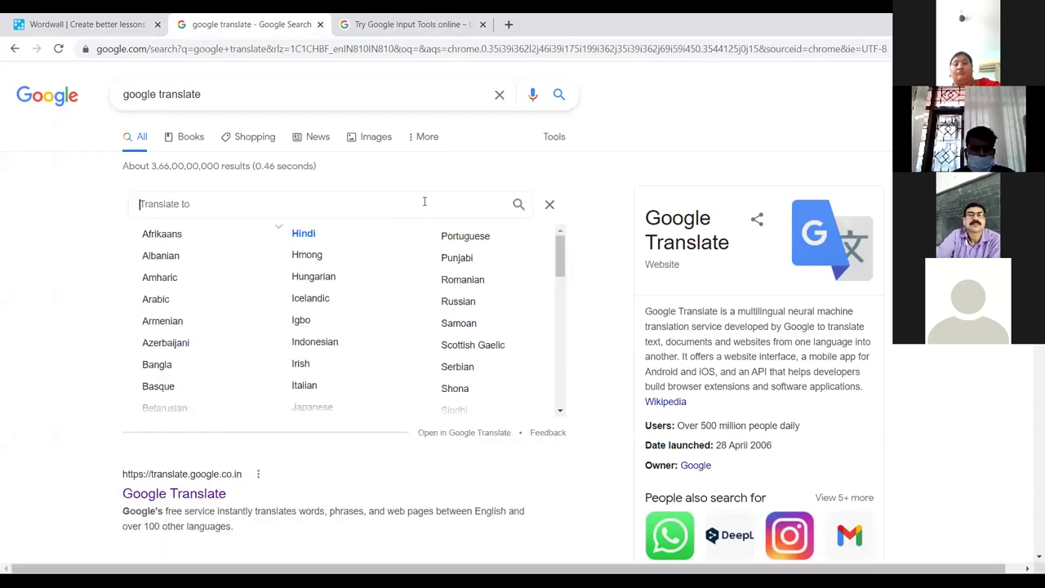
{"action": "scroll", "coordinate": [380, 310], "scroll_direction": "down", "scroll_amount": 3}
{"action": "scroll", "coordinate": [450, 354], "scroll_direction": "down", "scroll_amount": 2}
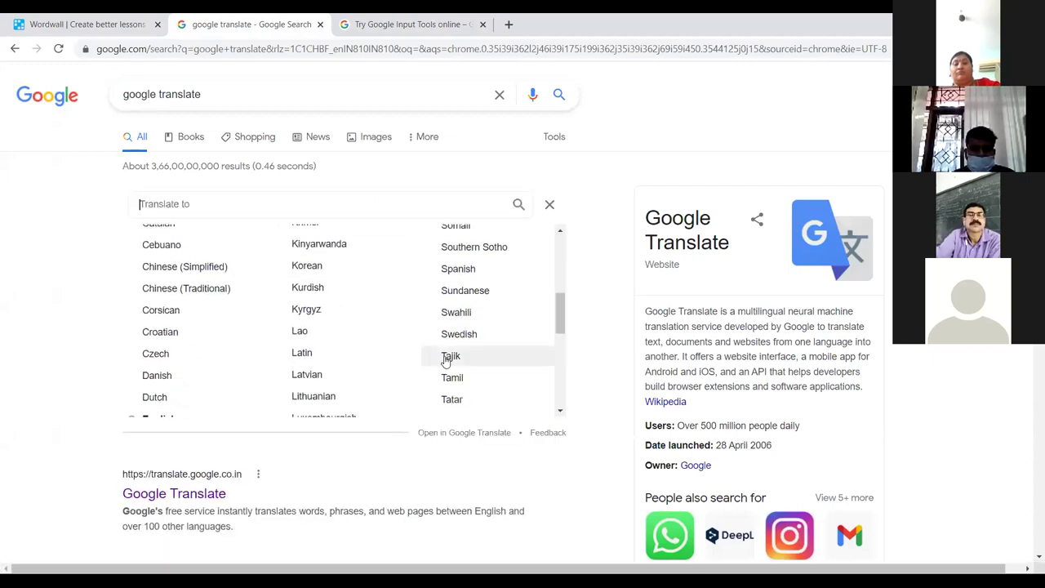
{"action": "left_click", "coordinate": [451, 285]}
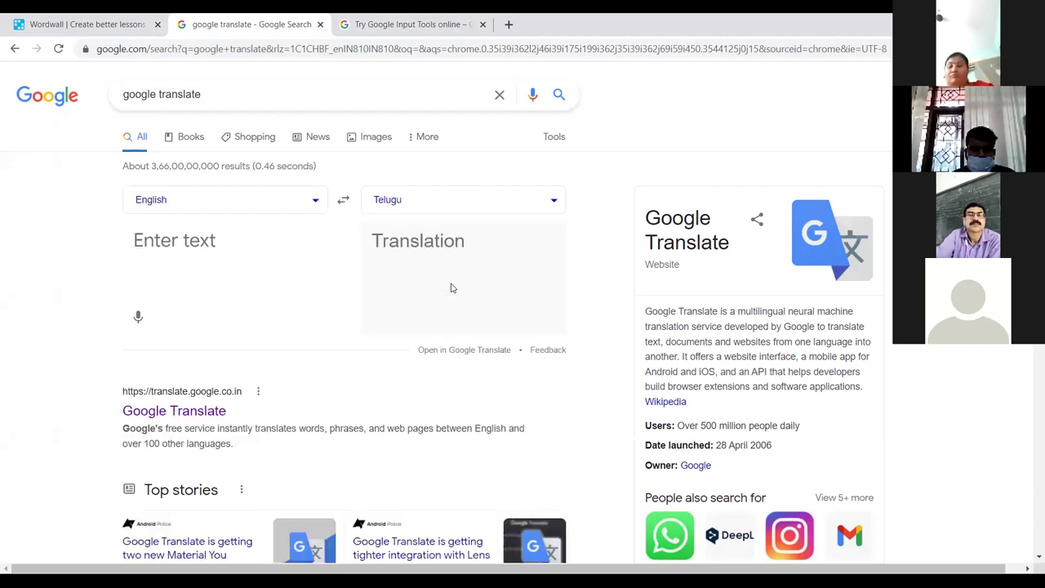
Translate "I am going to the market." into Telugu and copy the translation into the third Wordwall phrase
{"action": "left_click", "coordinate": [183, 240]}
{"action": "type", "text": "I am going to"}
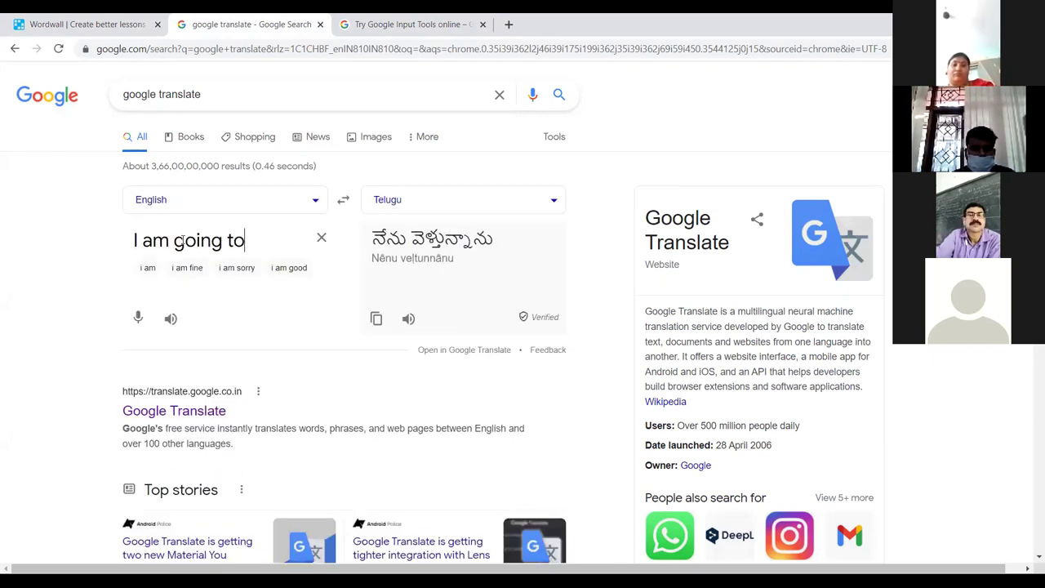
{"action": "type", "text": " the market."}
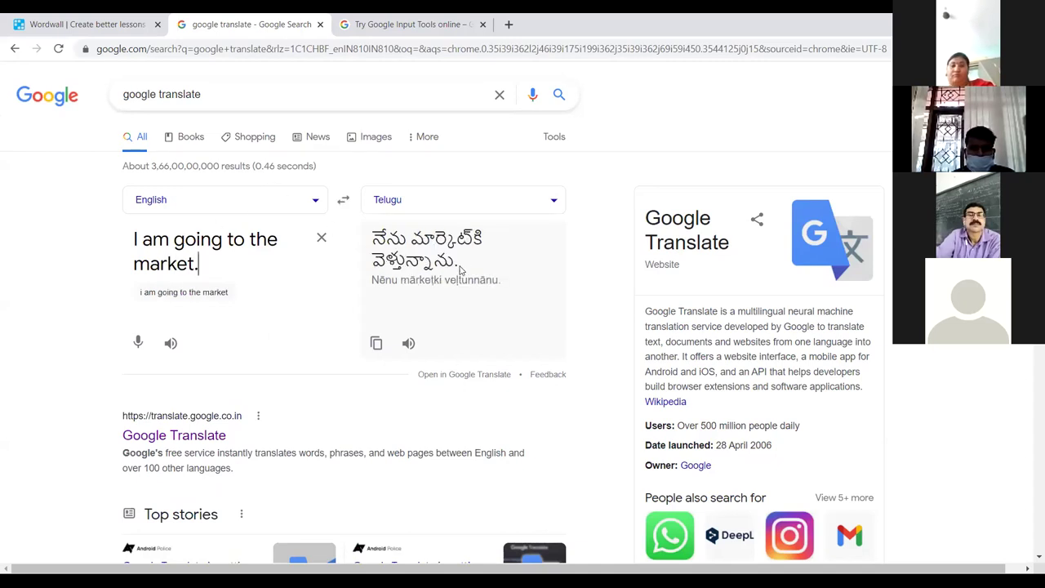
{"action": "left_click_drag", "start_coordinate": [375, 248], "coordinate": [461, 267]}
{"action": "key", "text": "ctrl+c"}
{"action": "left_click", "coordinate": [106, 22]}
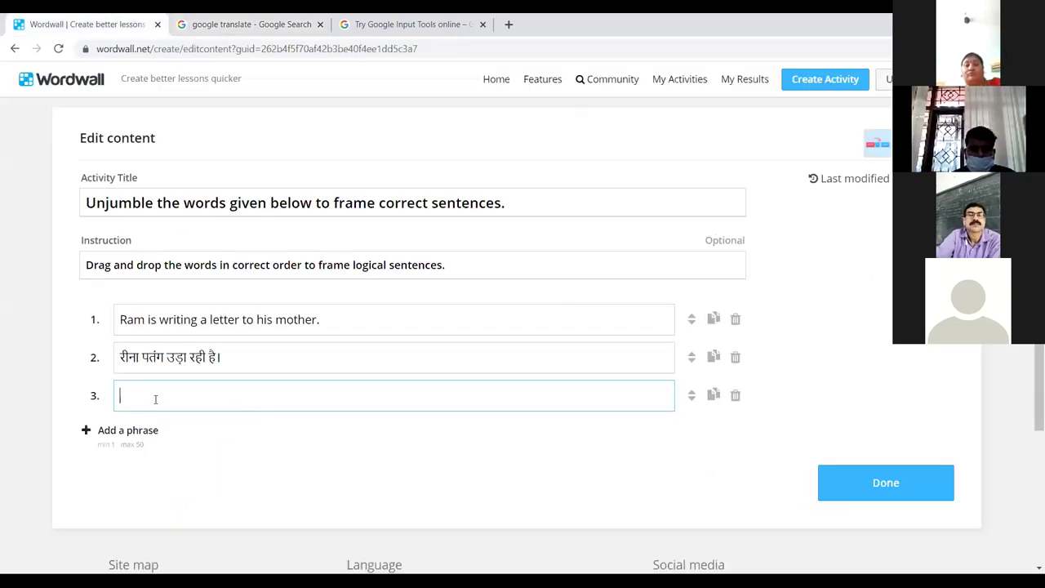
{"action": "key", "text": "ctrl+v"}
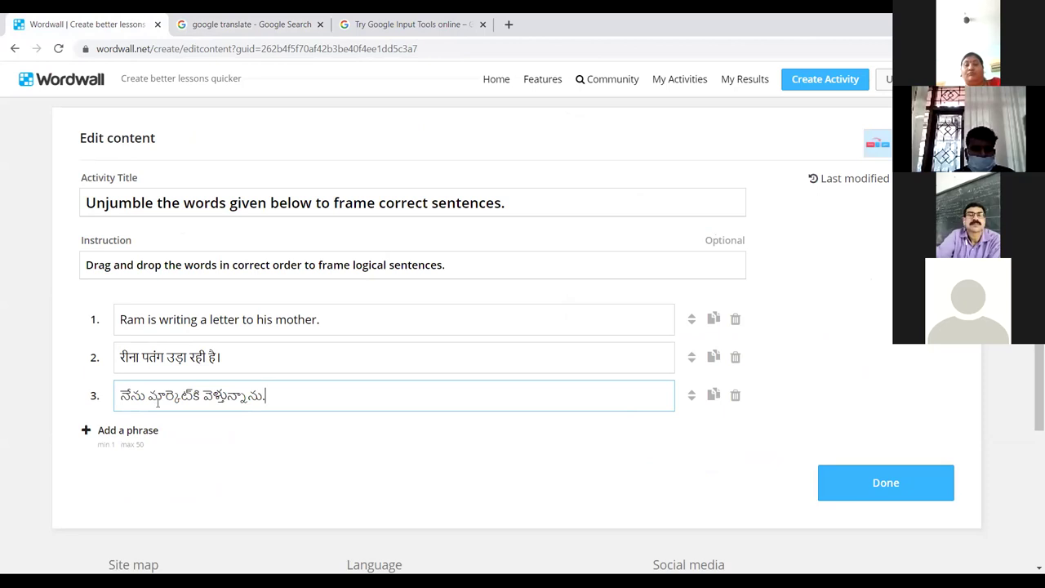
Add an empty fourth phrase, then set Google Translate's target language to Kannada and clear its source text
{"action": "scroll", "coordinate": [159, 398], "scroll_direction": "down", "scroll_amount": 2}
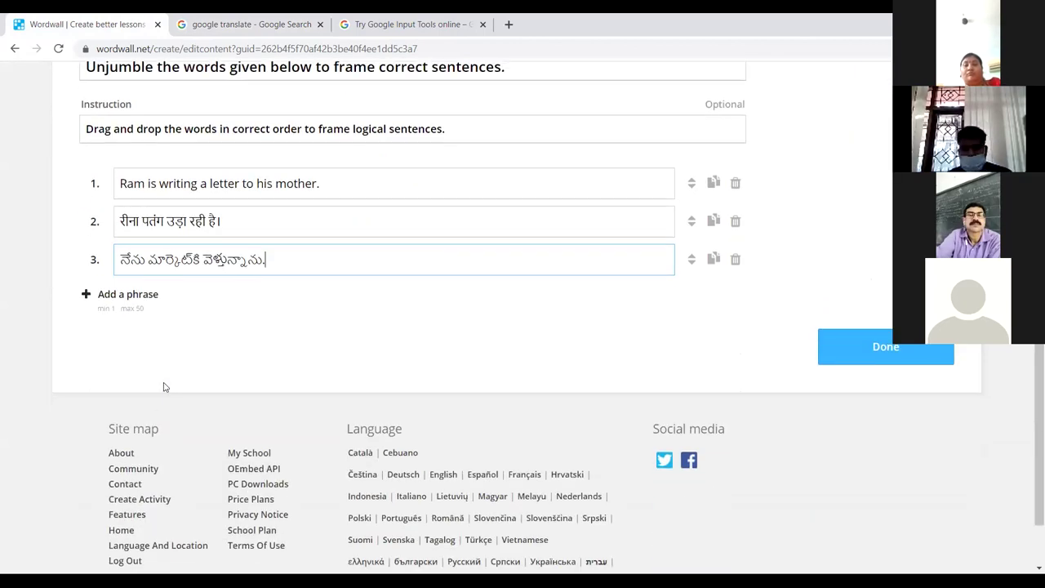
{"action": "left_click", "coordinate": [142, 297]}
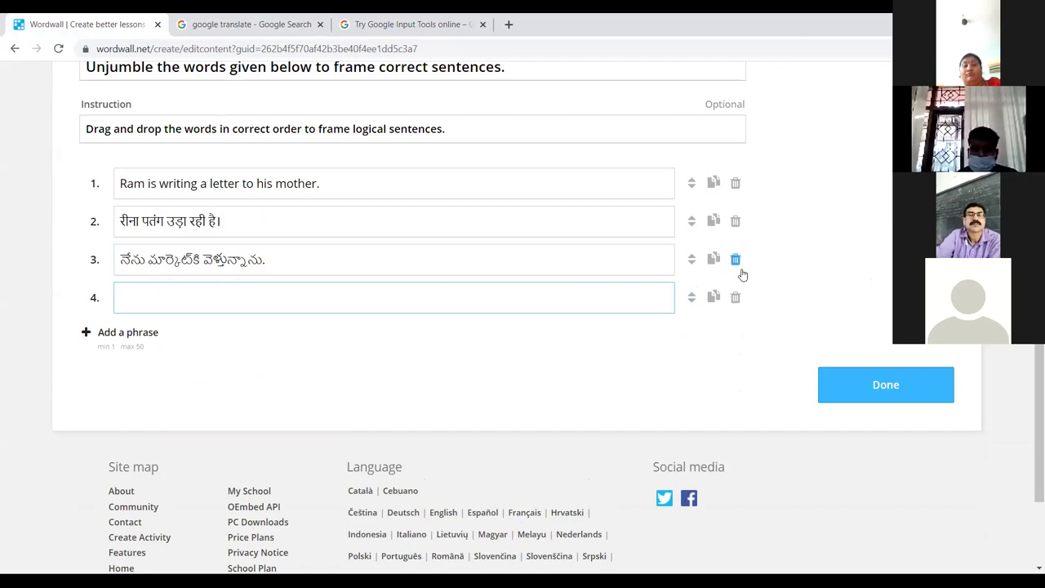
{"action": "left_click", "coordinate": [369, 23]}
{"action": "left_click", "coordinate": [241, 23]}
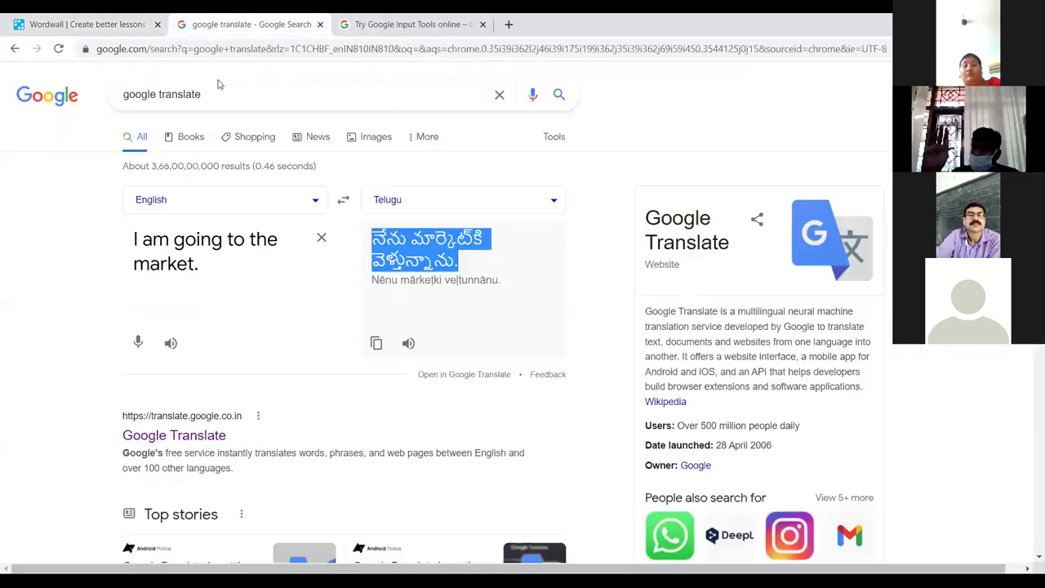
{"action": "left_click", "coordinate": [406, 201]}
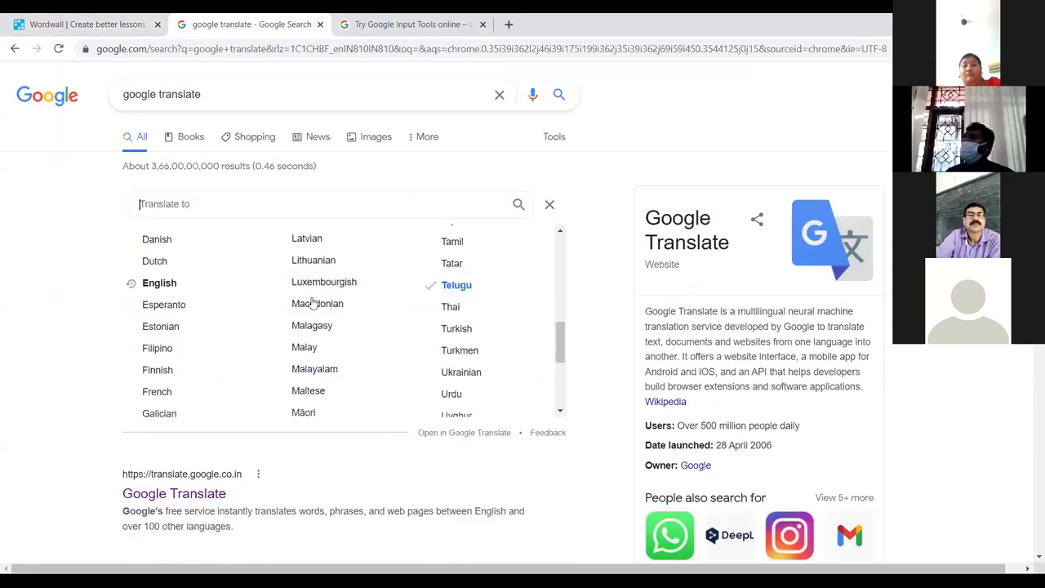
{"action": "scroll", "coordinate": [300, 306], "scroll_direction": "up", "scroll_amount": 3}
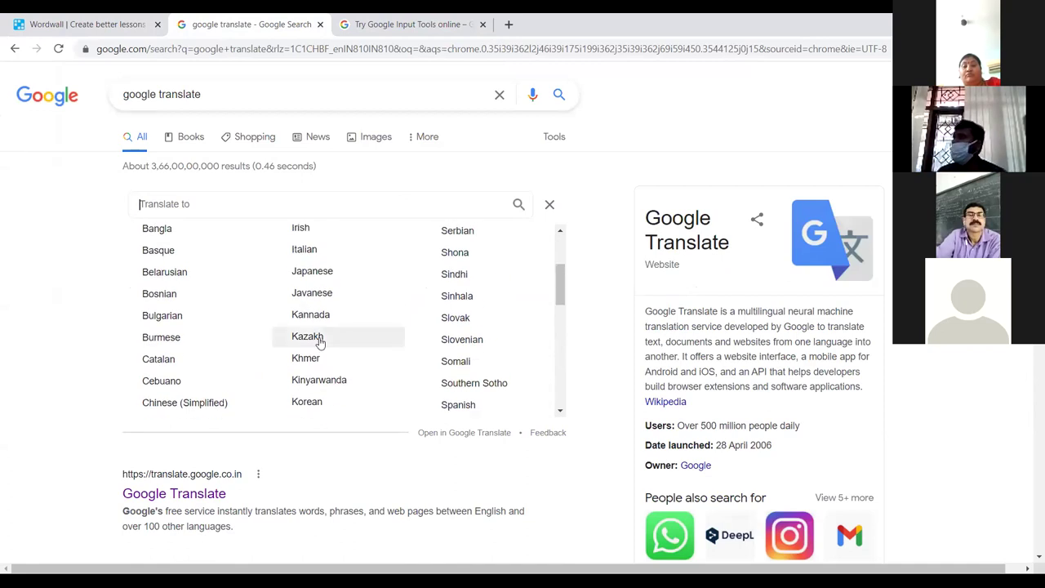
{"action": "left_click", "coordinate": [306, 314]}
{"action": "left_click", "coordinate": [315, 243]}
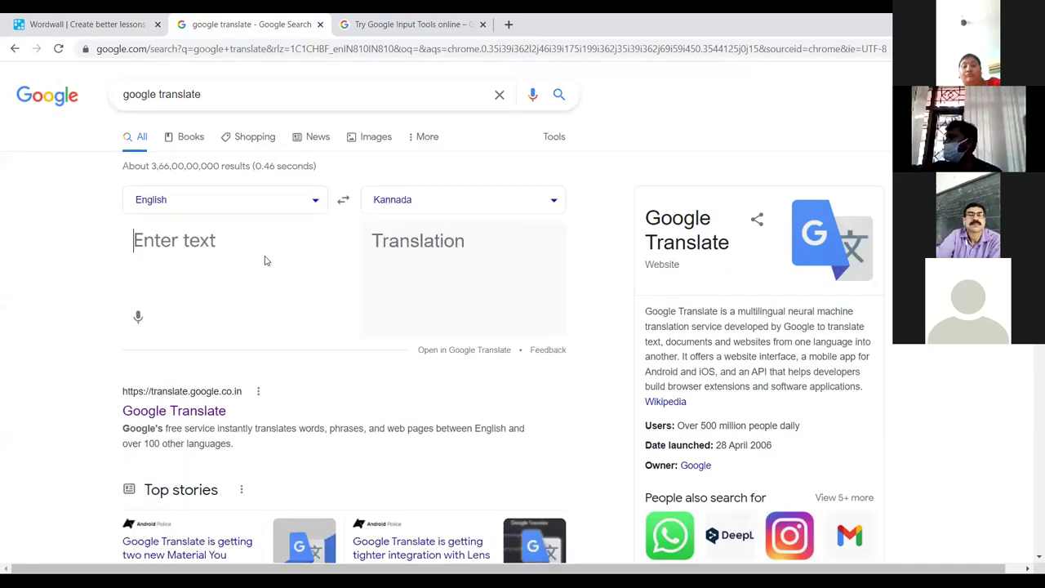
Translate "I am studying." into Kannada and copy the translation into the fourth Wordwall phrase
{"action": "type", "text": "I"}
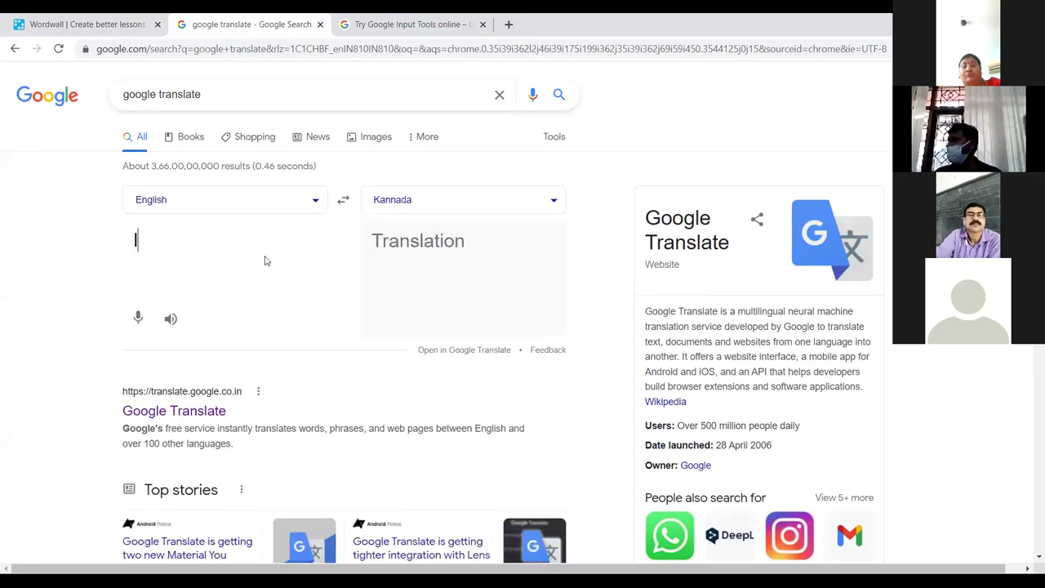
{"action": "type", "text": " am studying."}
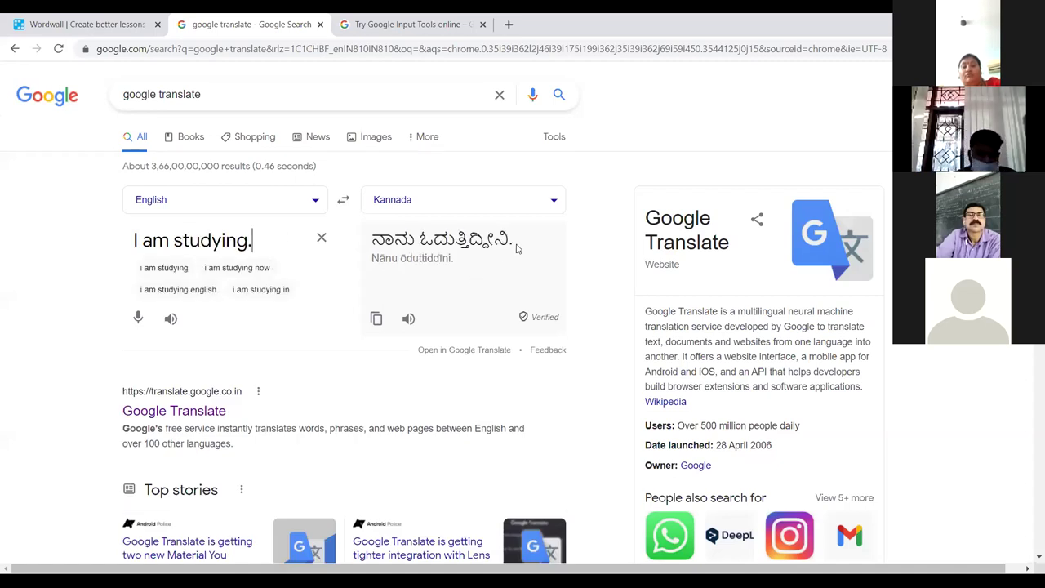
{"action": "left_click_drag", "start_coordinate": [516, 247], "coordinate": [355, 243]}
{"action": "key", "text": "ctrl+c"}
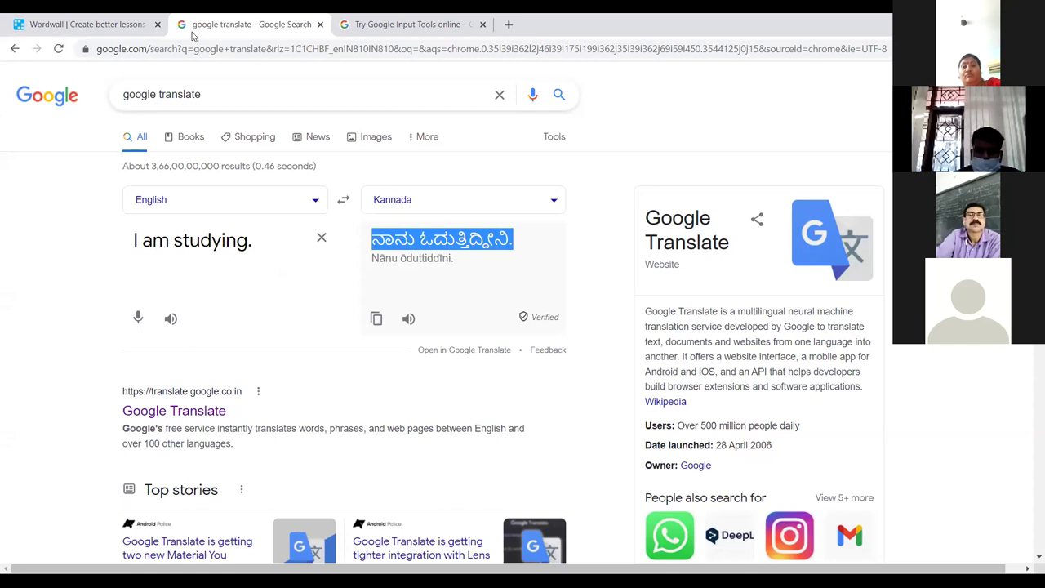
{"action": "left_click", "coordinate": [90, 24]}
{"action": "key", "text": "ctrl+v"}
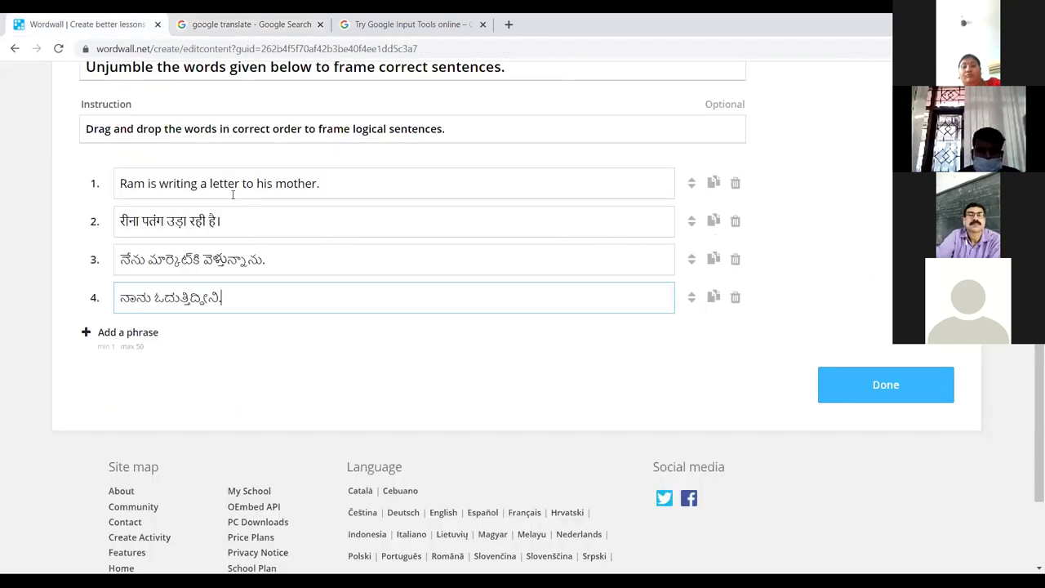
Add an empty fifth phrase, then switch to Google Translate and set the target language to Malayalam
{"action": "left_click", "coordinate": [136, 332]}
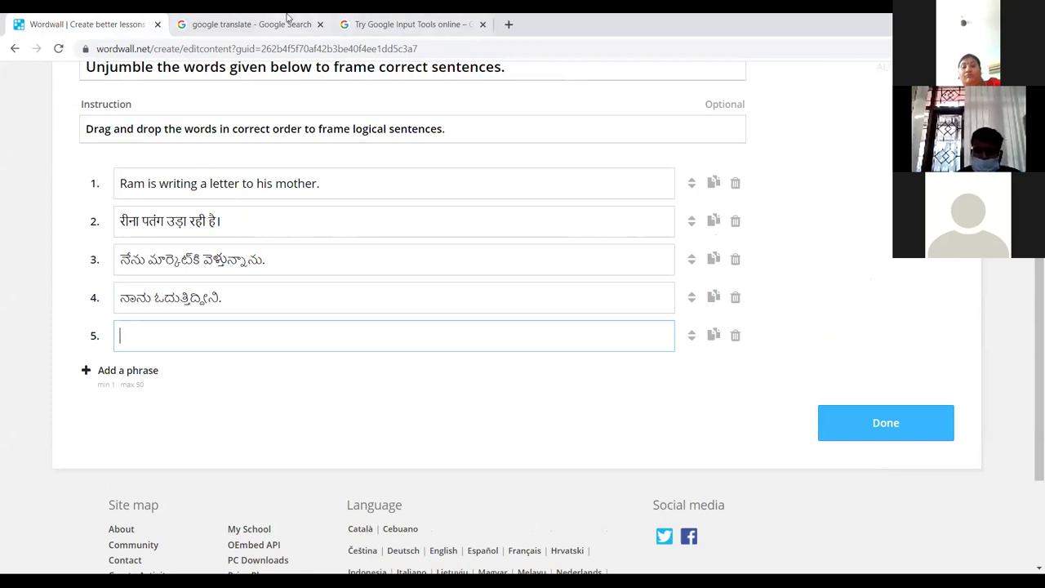
{"action": "left_click", "coordinate": [316, 18]}
{"action": "left_click", "coordinate": [284, 204]}
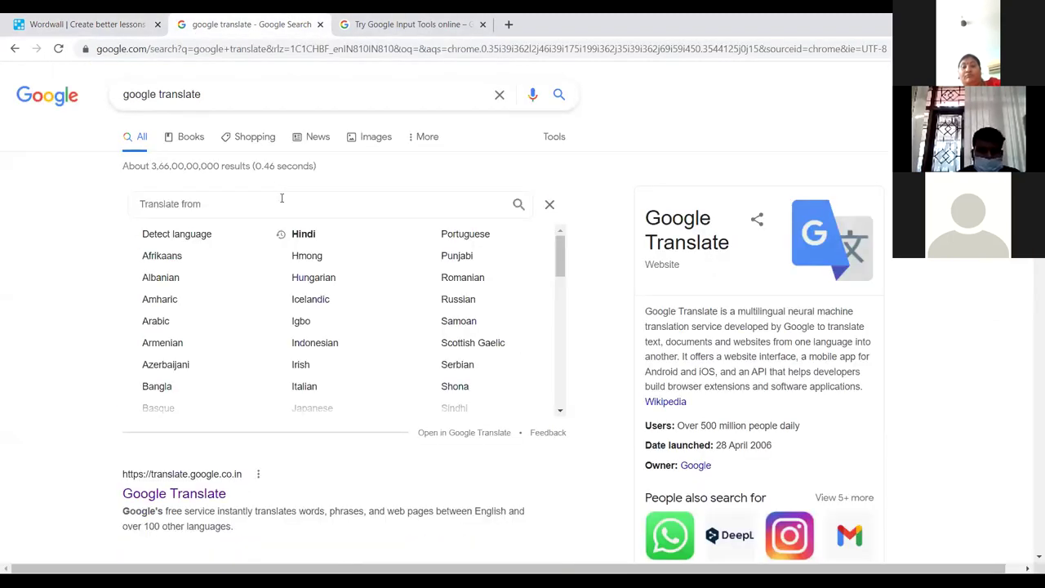
{"action": "left_click", "coordinate": [549, 204]}
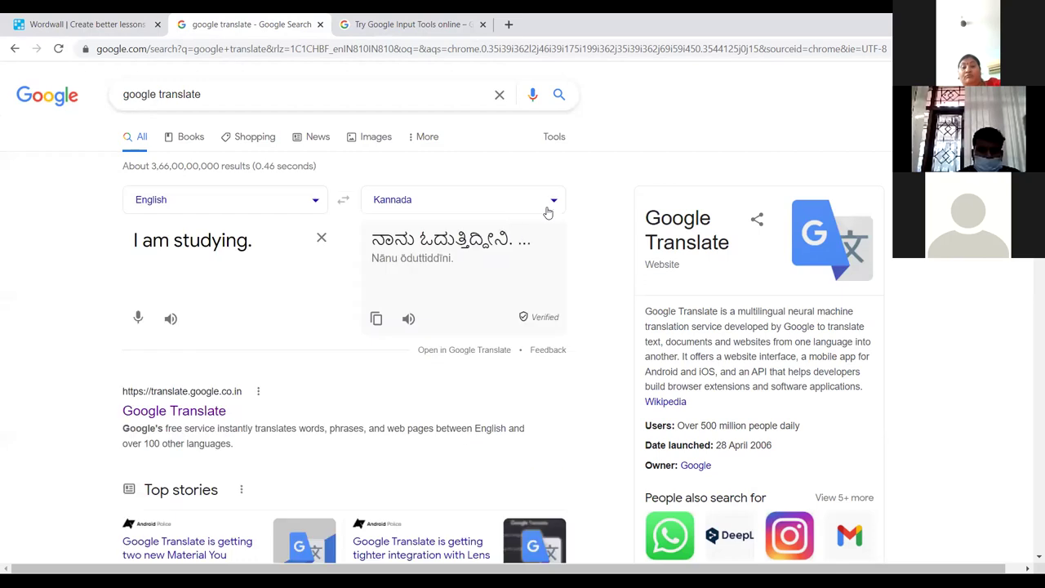
{"action": "left_click", "coordinate": [550, 209]}
{"action": "scroll", "coordinate": [350, 319], "scroll_direction": "down", "scroll_amount": 3}
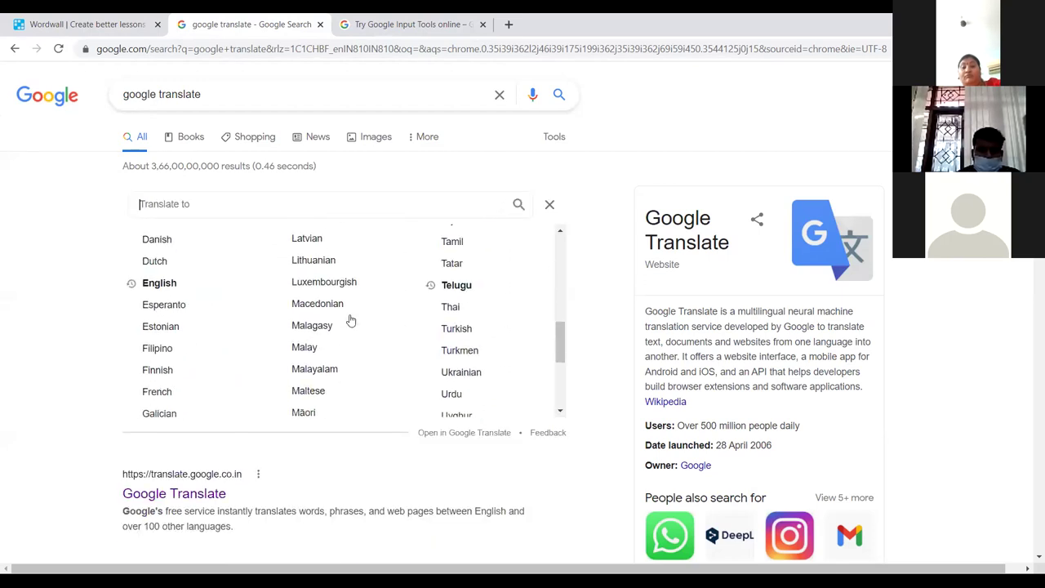
{"action": "left_click", "coordinate": [327, 388]}
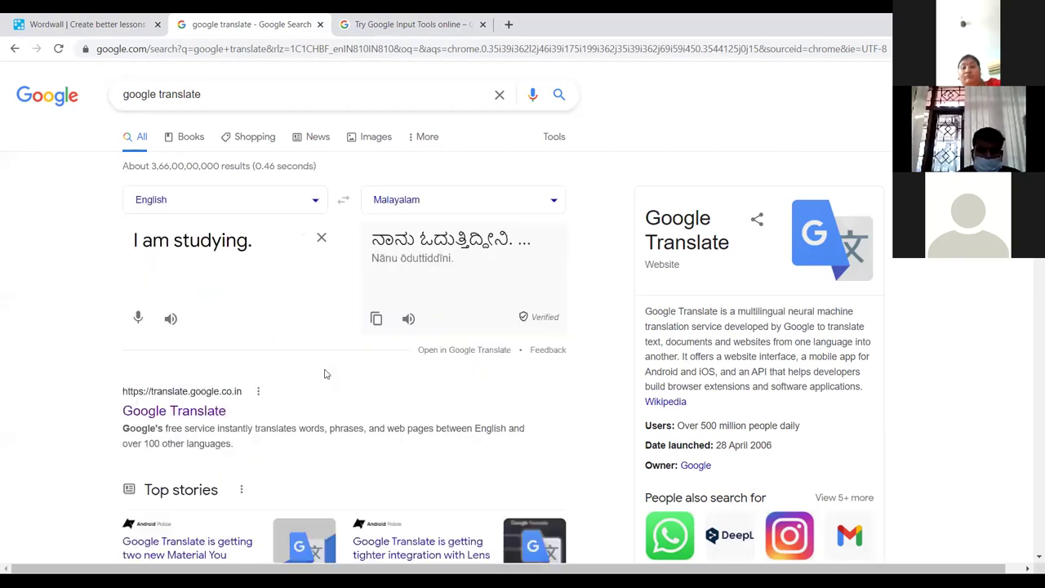
Replace the source text with "The peacock is dancing." and copy its Malayalam translation into the fifth Wordwall phrase
{"action": "triple_click", "coordinate": [249, 241]}
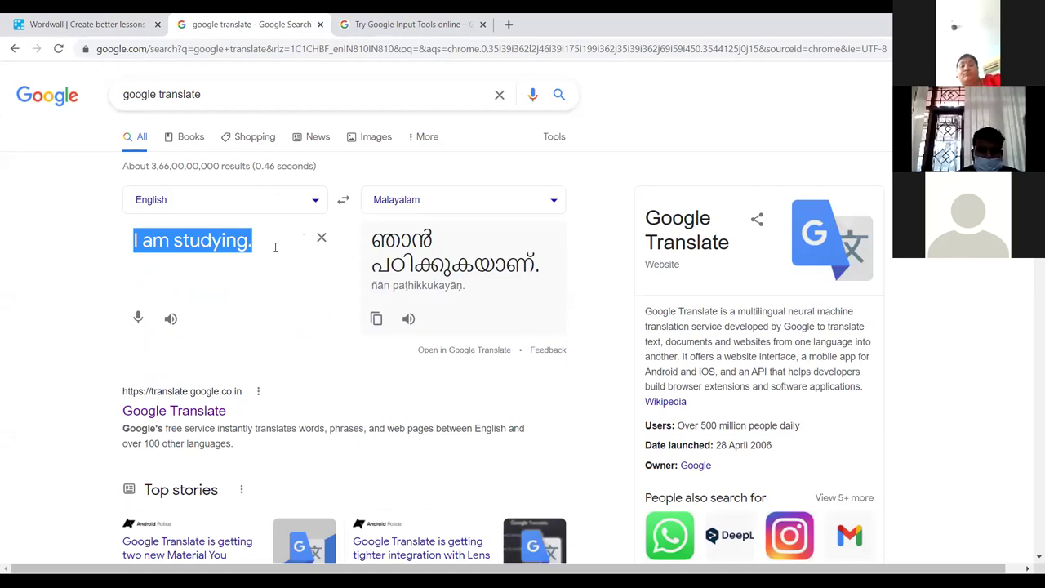
{"action": "type", "text": "The peac"}
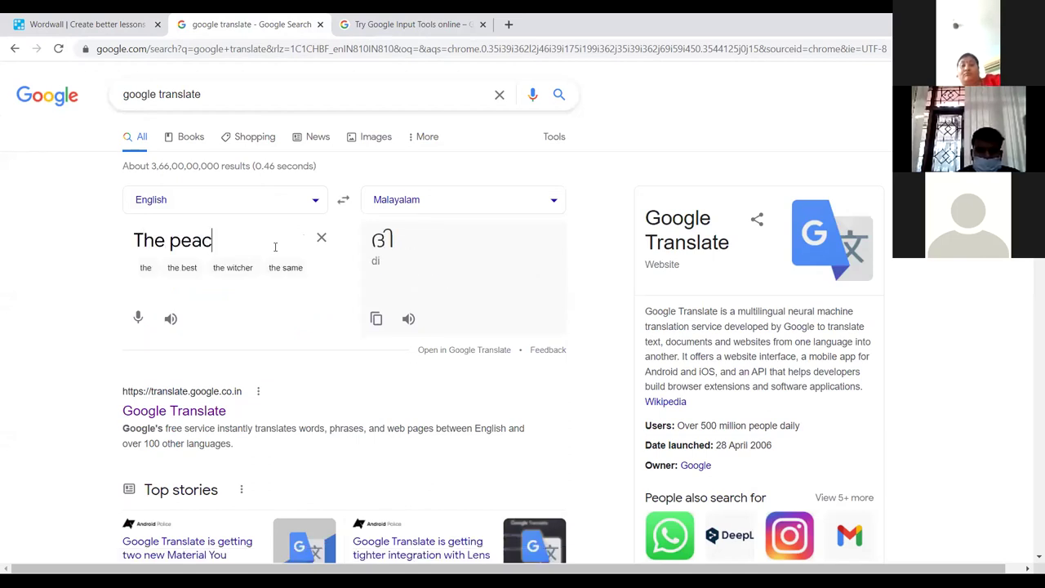
{"action": "type", "text": "ock is dancing."}
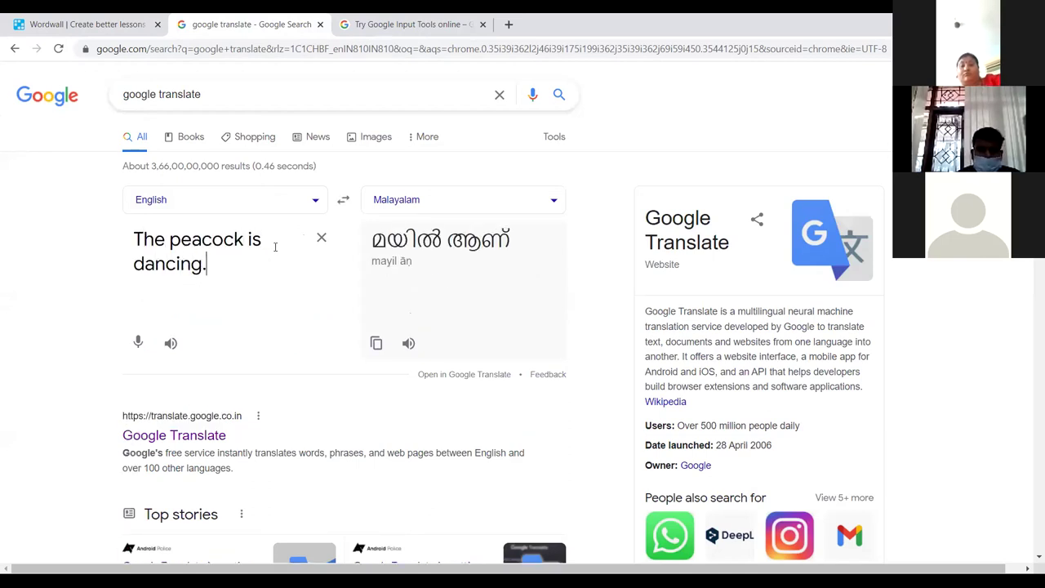
{"action": "left_click_drag", "start_coordinate": [542, 274], "coordinate": [351, 258]}
{"action": "key", "text": "ctrl+c"}
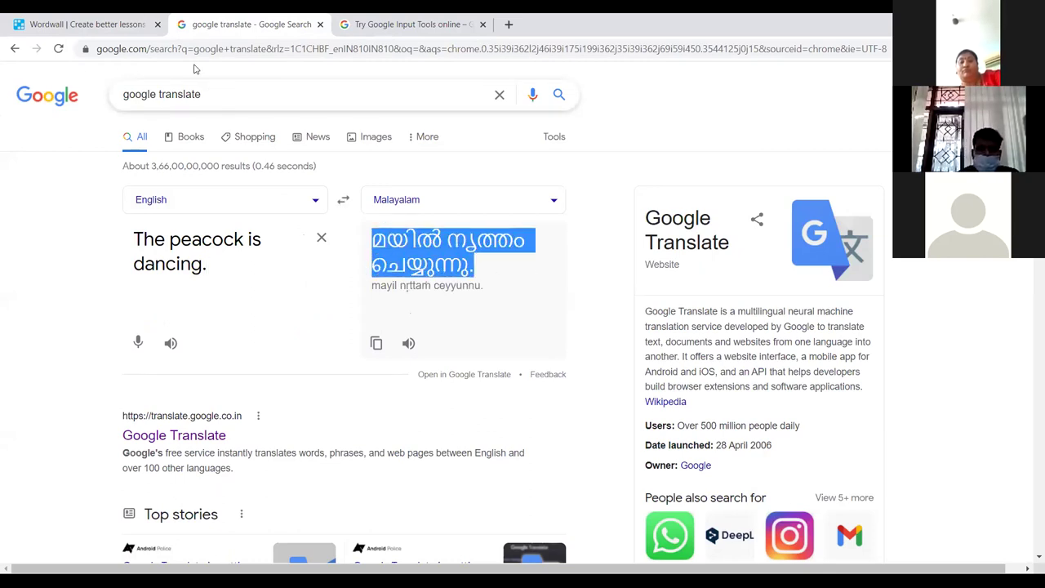
{"action": "left_click", "coordinate": [124, 23]}
{"action": "key", "text": "ctrl+v"}
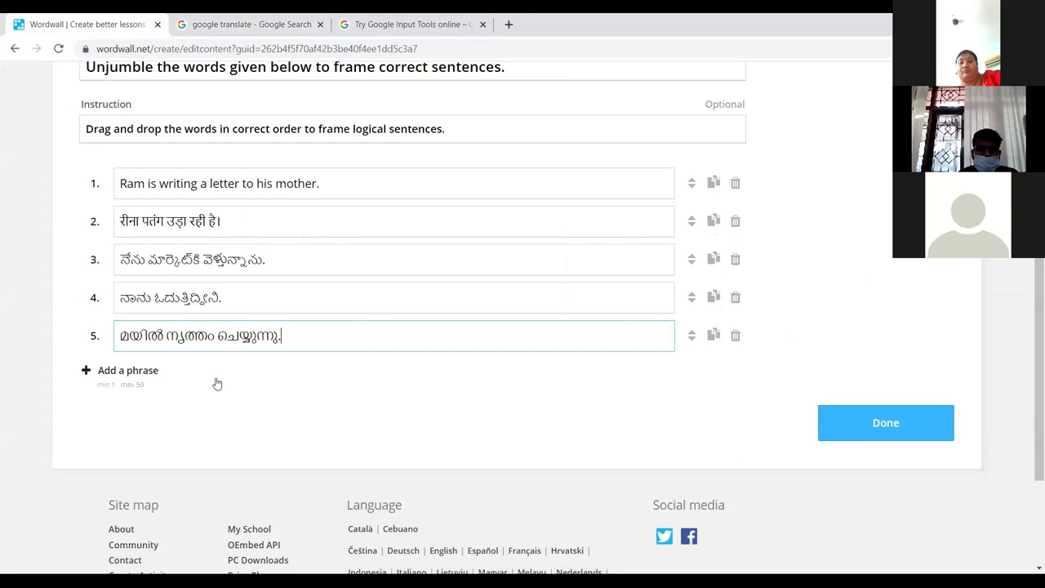
Add an empty sixth phrase, then replace Google Translate's source text with a person's first name followed by "is playing."
{"action": "key", "text": "Return"}
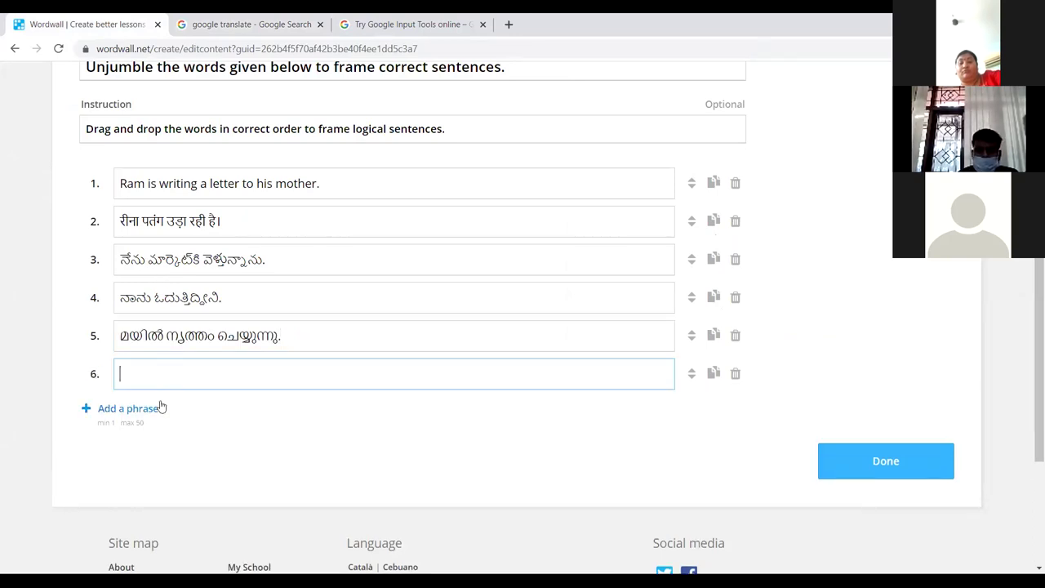
{"action": "left_click", "coordinate": [249, 23]}
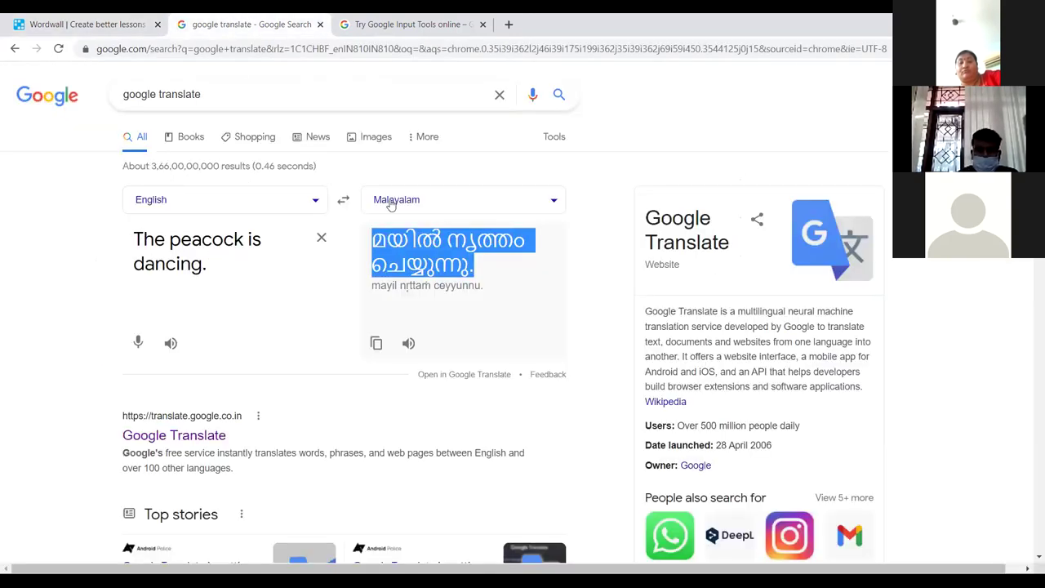
{"action": "triple_click", "coordinate": [167, 232]}
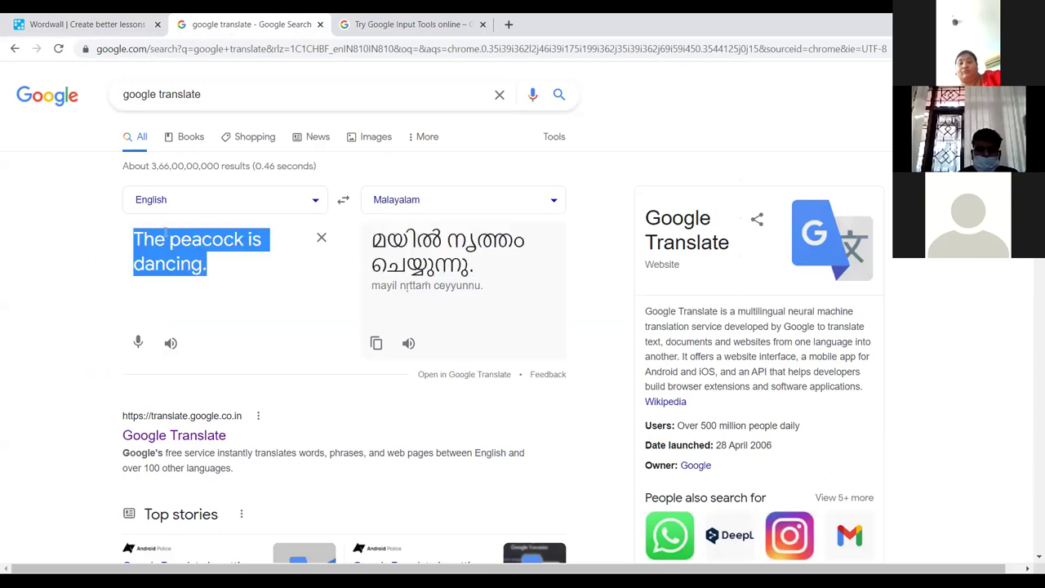
{"action": "type", "text": "Rahul is pl"}
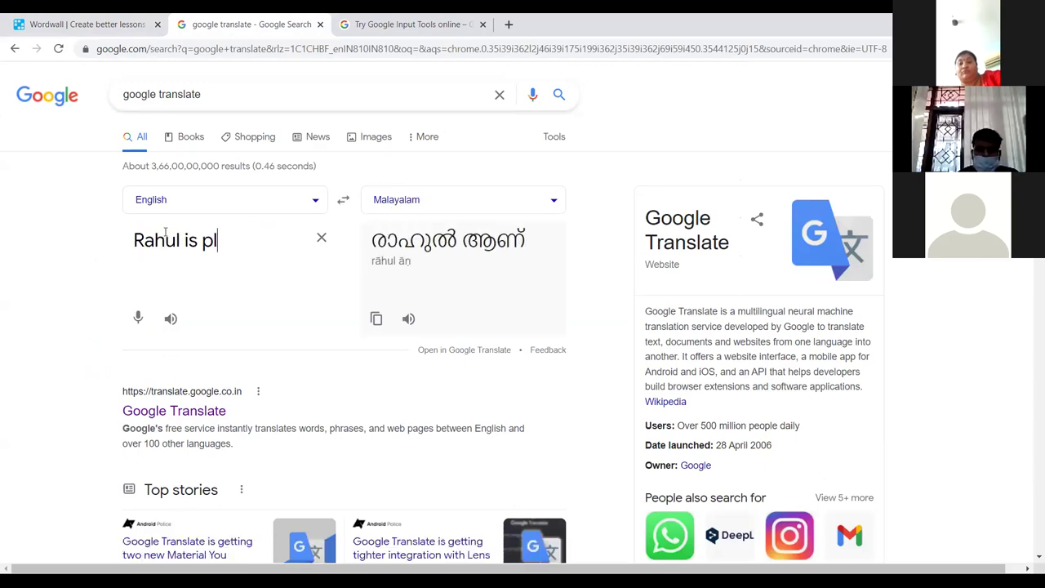
{"action": "type", "text": "aying."}
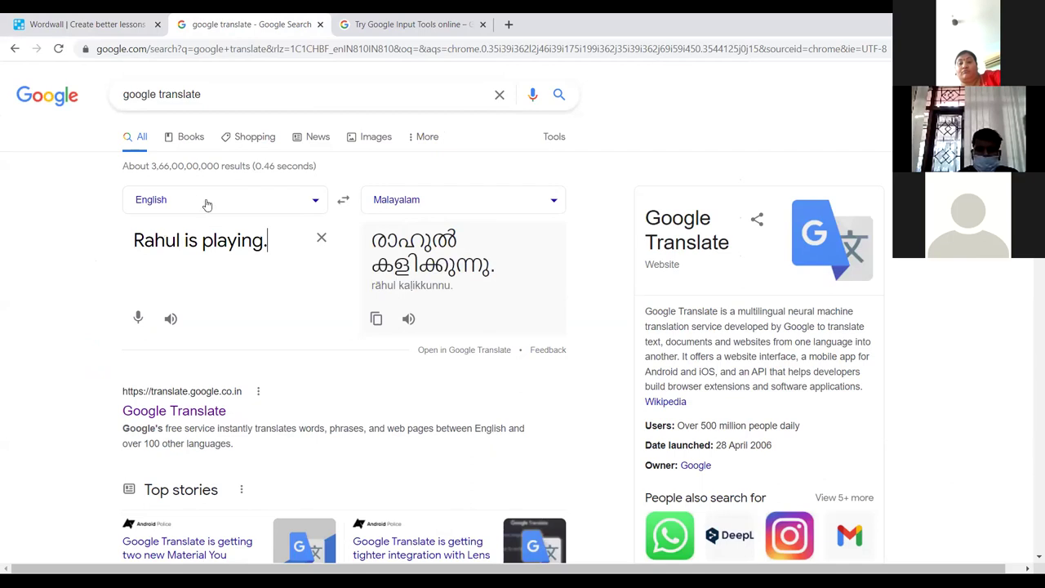
Set the target language to Tamil and copy the translation into the sixth Wordwall phrase
{"action": "left_click", "coordinate": [430, 201]}
{"action": "scroll", "coordinate": [421, 293], "scroll_direction": "down", "scroll_amount": 1}
{"action": "scroll", "coordinate": [427, 307], "scroll_direction": "up", "scroll_amount": 2}
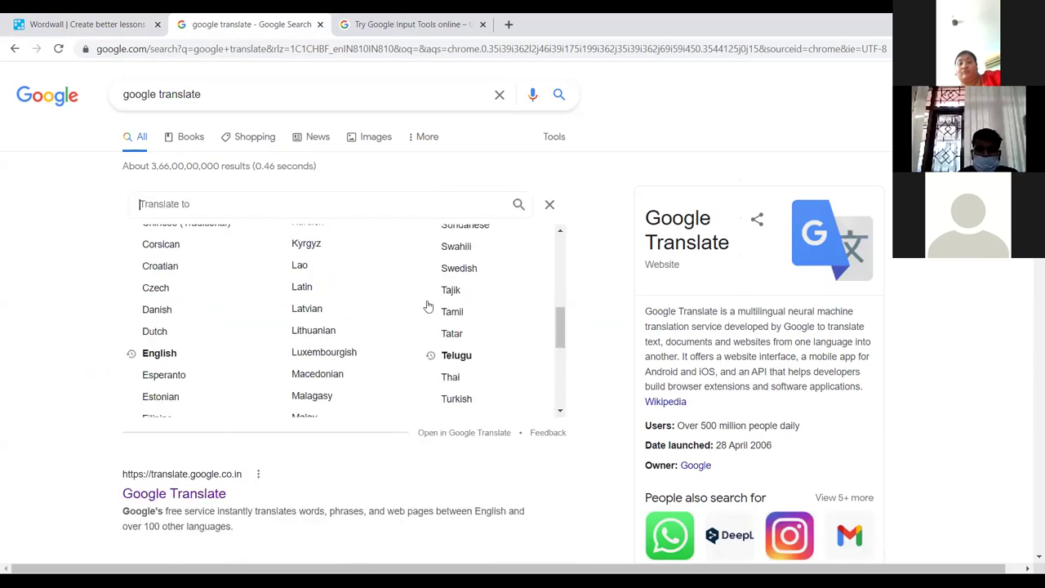
{"action": "left_click", "coordinate": [458, 313]}
{"action": "left_click_drag", "start_coordinate": [472, 269], "coordinate": [353, 240]}
{"action": "key", "text": "ctrl+c"}
{"action": "left_click", "coordinate": [163, 20]}
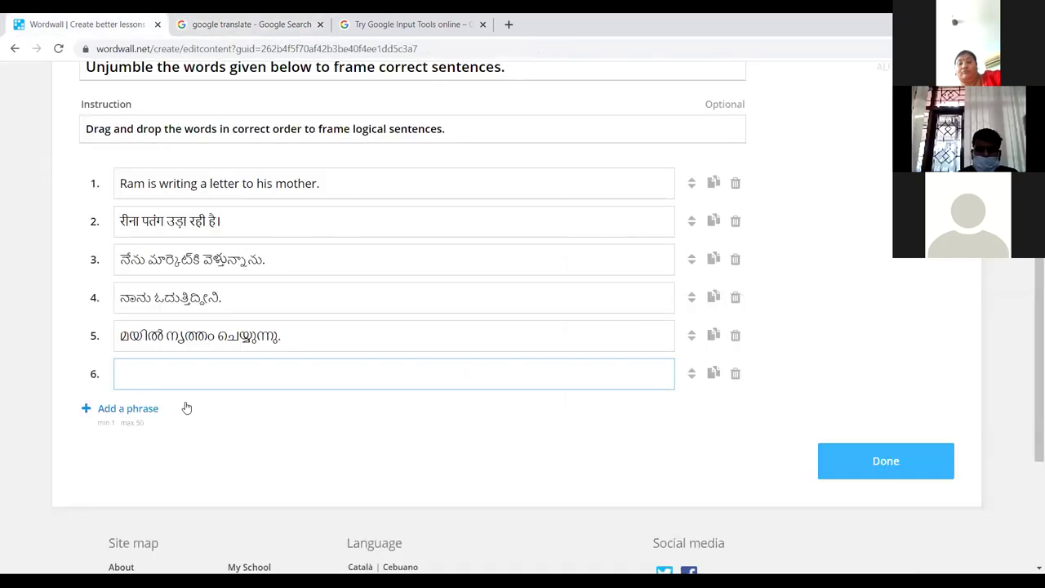
{"action": "key", "text": "ctrl+v"}
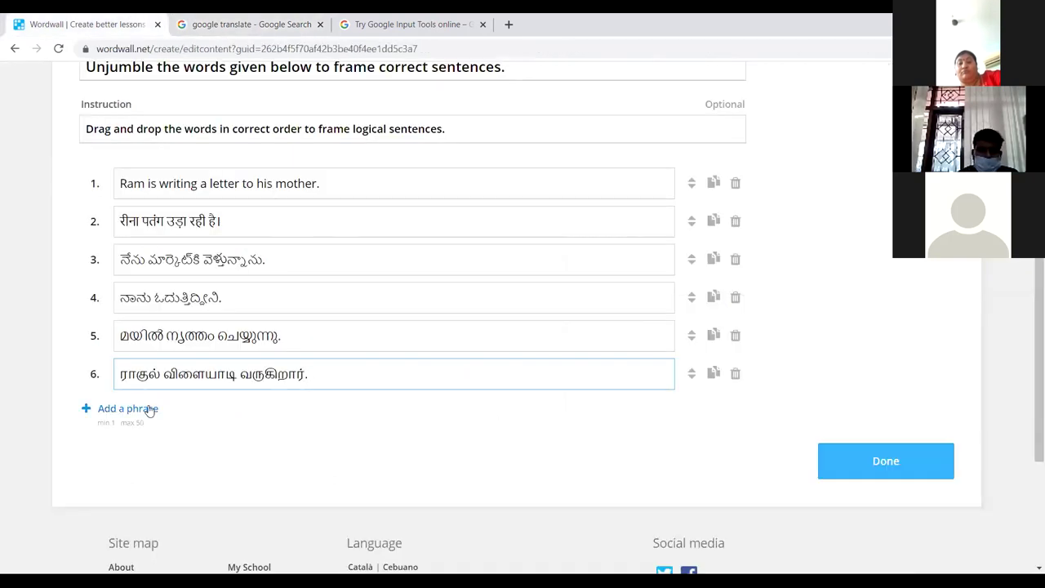
Add a seventh phrase reading "Je parle francais."
{"action": "left_click", "coordinate": [150, 406]}
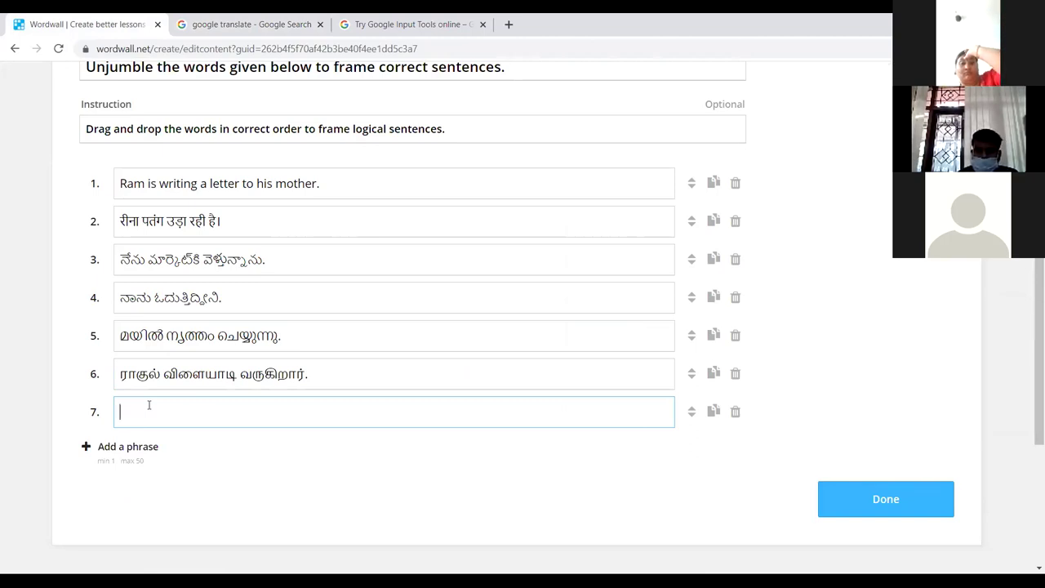
{"action": "type", "text": "J"}
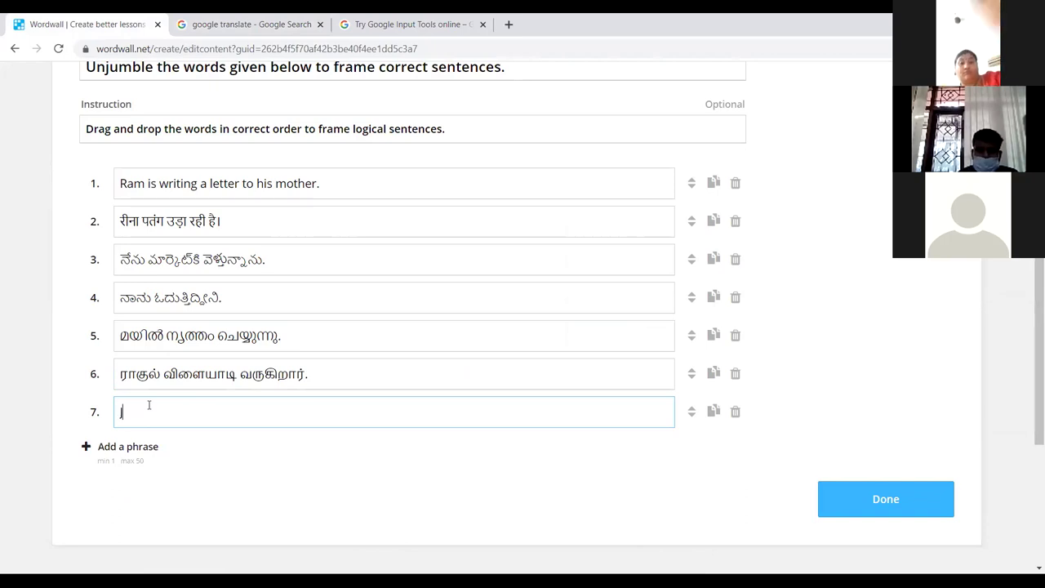
{"action": "type", "text": "e parle francais."}
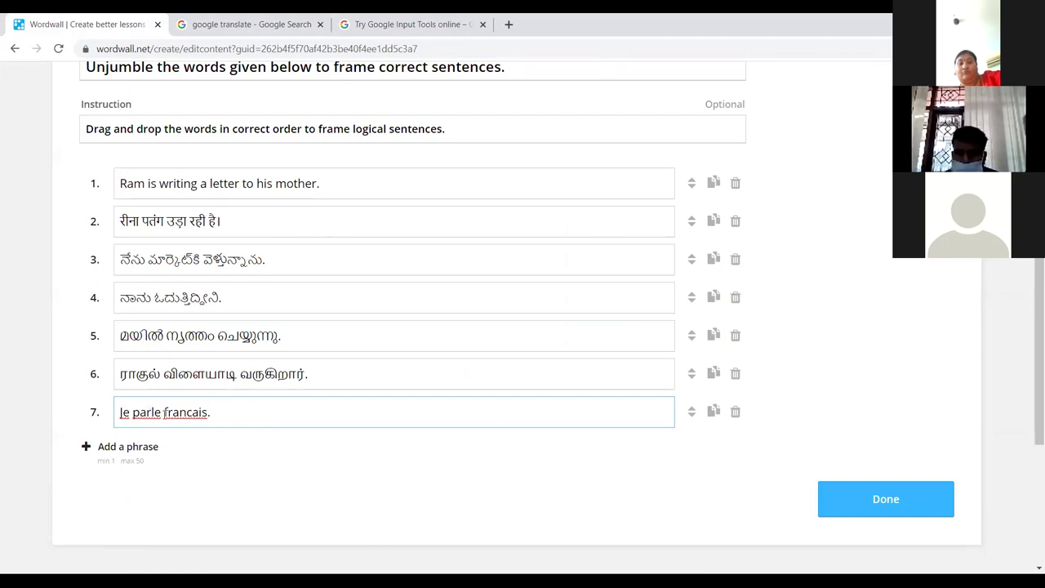
Add two empty phrases below the French sentence and delete both of them
{"action": "left_click", "coordinate": [264, 446]}
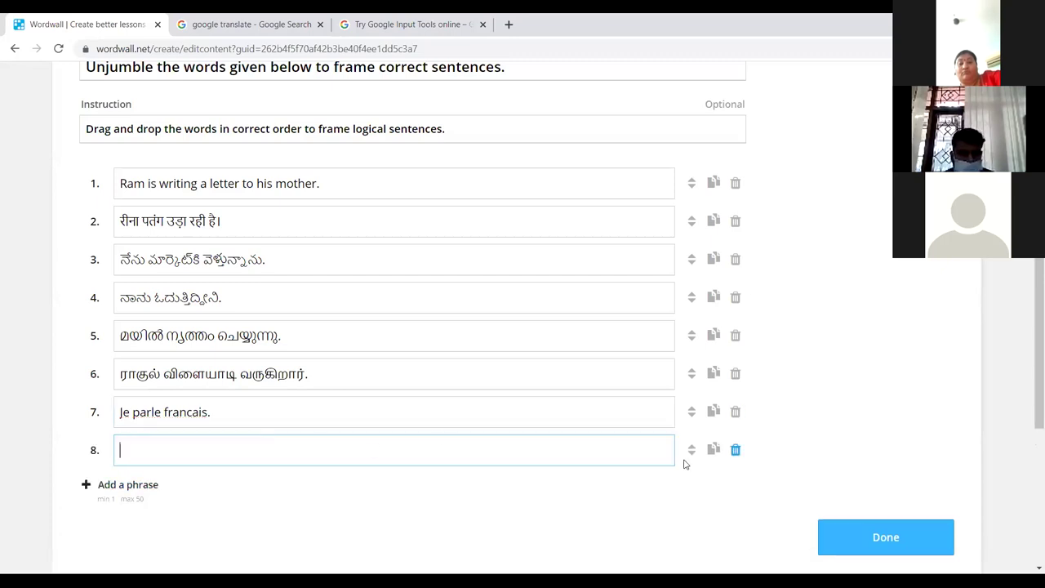
{"action": "scroll", "coordinate": [140, 446], "scroll_direction": "down", "scroll_amount": 2}
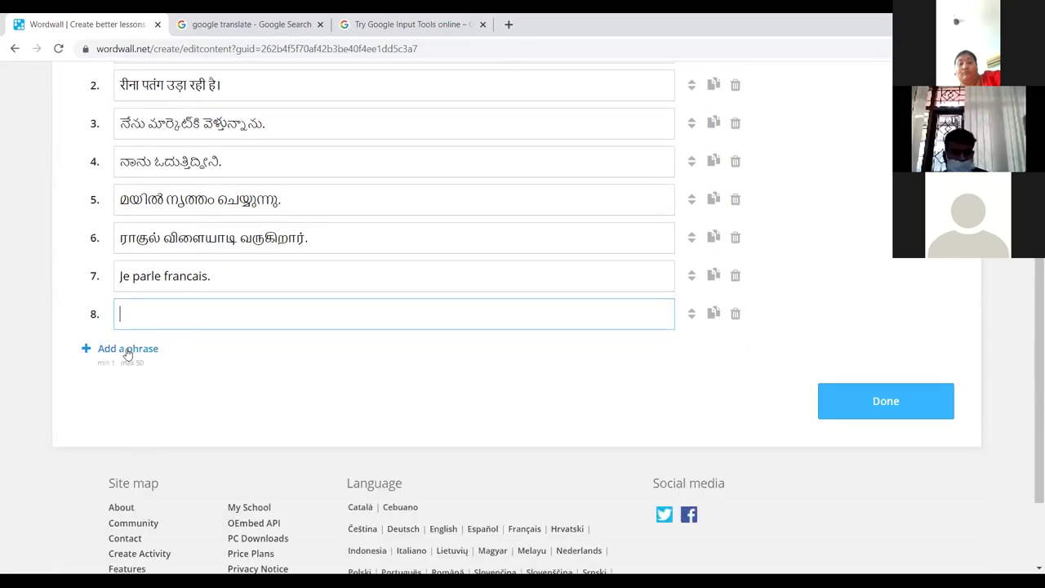
{"action": "left_click", "coordinate": [127, 351]}
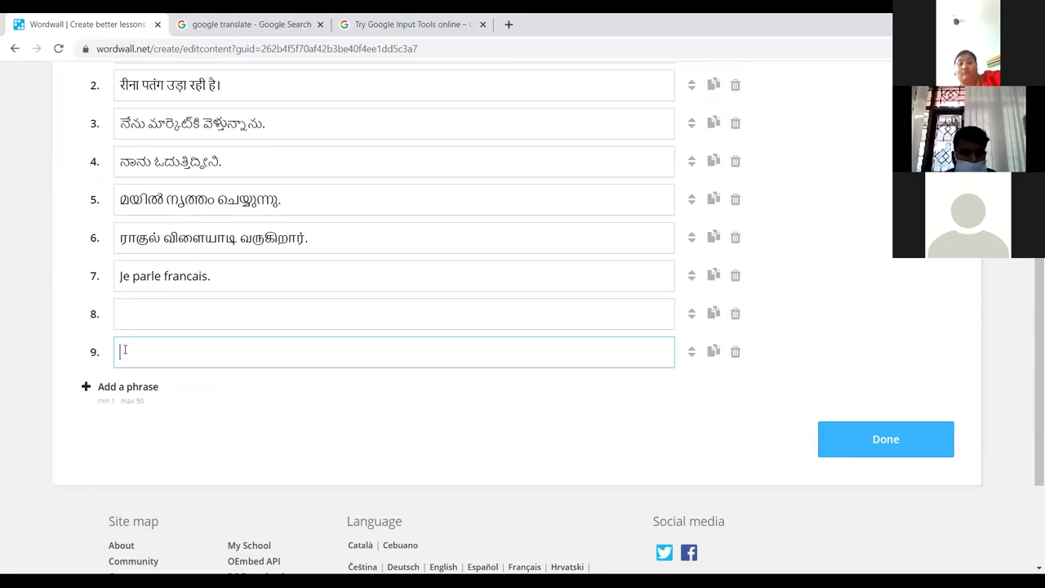
{"action": "left_click", "coordinate": [736, 317]}
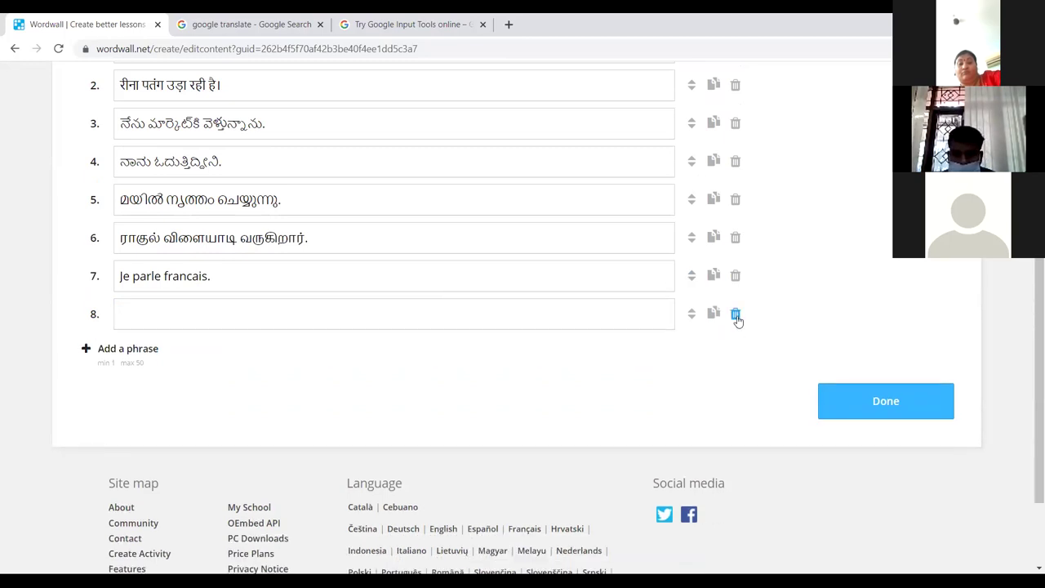
{"action": "left_click", "coordinate": [737, 318]}
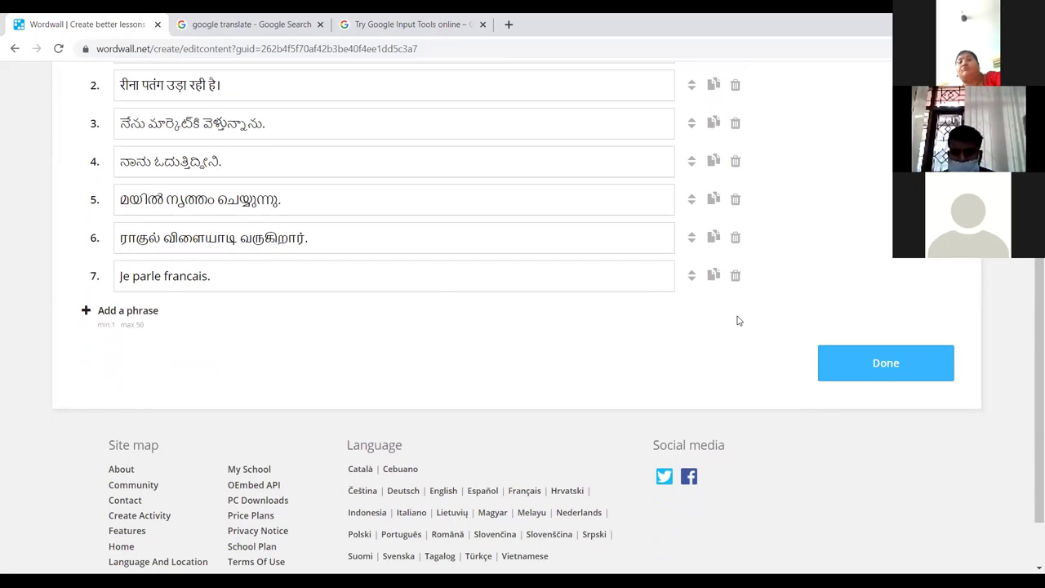
Review the seven phrases and try to finish editing the activity
{"action": "scroll", "coordinate": [743, 339], "scroll_direction": "up", "scroll_amount": 3}
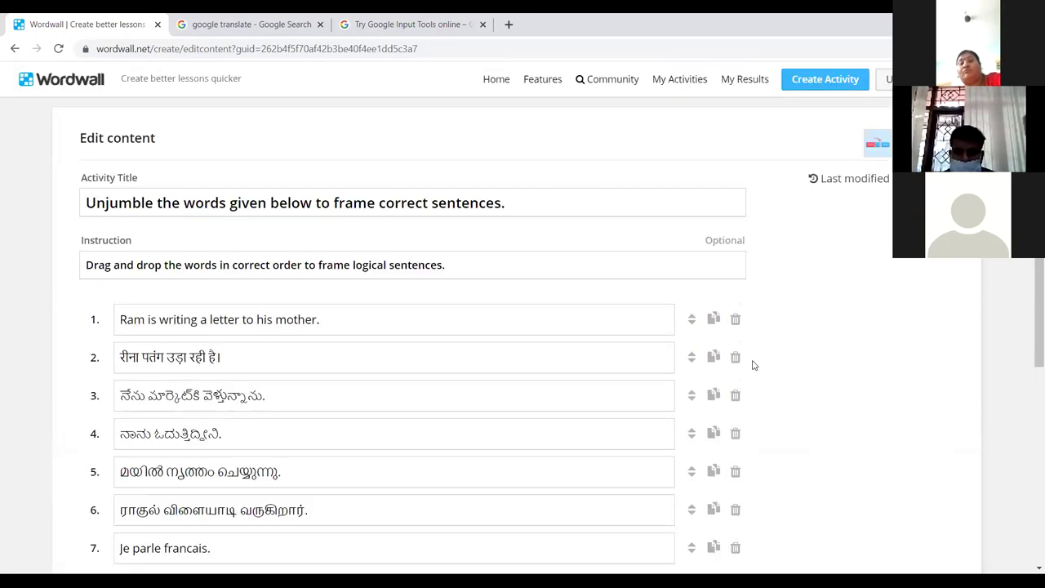
{"action": "scroll", "coordinate": [753, 365], "scroll_direction": "down", "scroll_amount": 4}
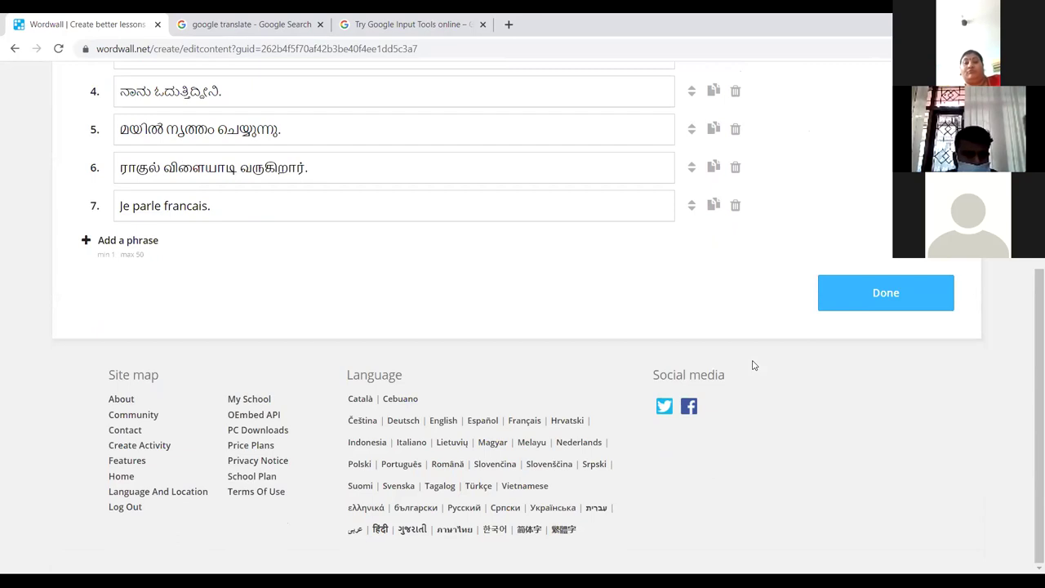
{"action": "scroll", "coordinate": [752, 365], "scroll_direction": "up", "scroll_amount": 2}
{"action": "scroll", "coordinate": [751, 364], "scroll_direction": "down", "scroll_amount": 2}
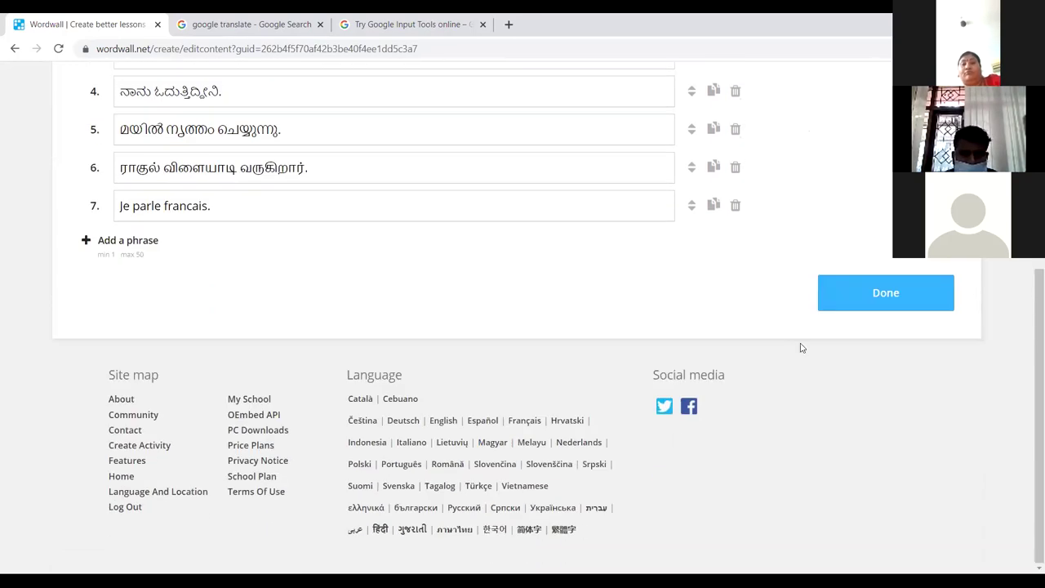
{"action": "scroll", "coordinate": [742, 343], "scroll_direction": "up", "scroll_amount": 4}
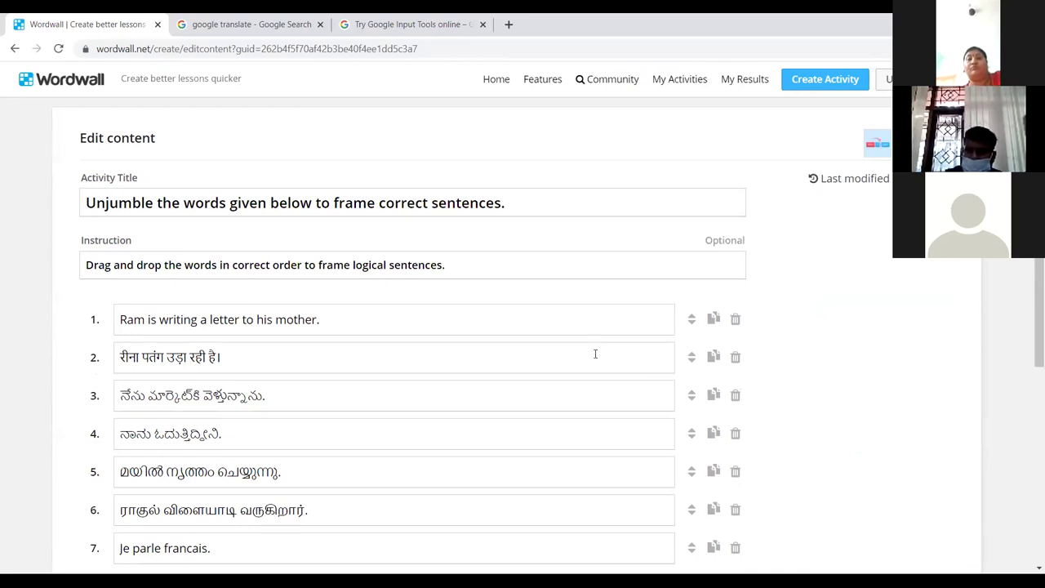
{"action": "scroll", "coordinate": [595, 353], "scroll_direction": "down", "scroll_amount": 3}
{"action": "left_click", "coordinate": [848, 372]}
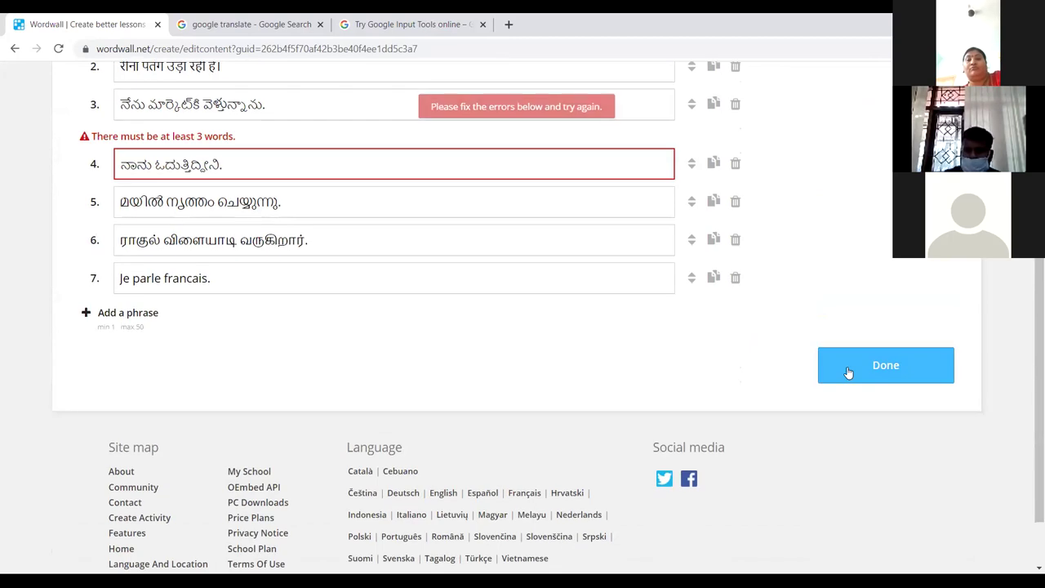
Copy the Kannada sentence from the fourth phrase and paste it over the source text in Google Translate
{"action": "left_click", "coordinate": [229, 166]}
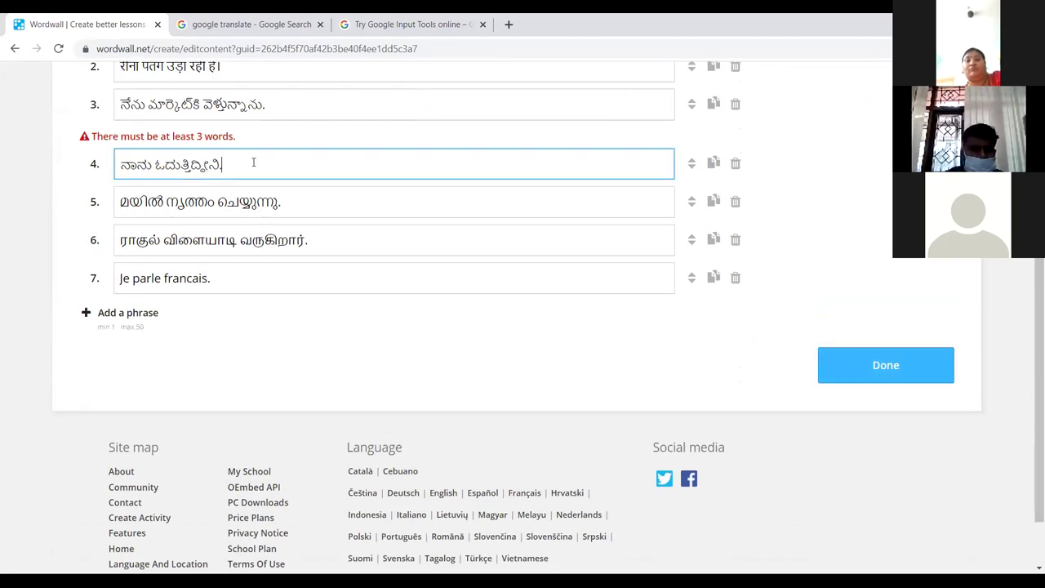
{"action": "left_click_drag", "start_coordinate": [249, 164], "coordinate": [71, 154]}
{"action": "key", "text": "ctrl+c"}
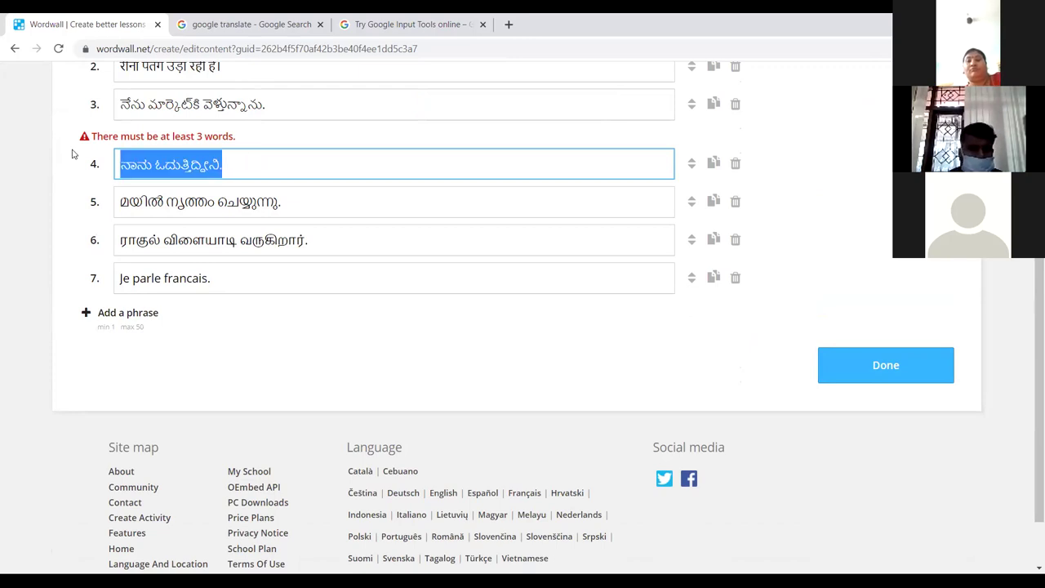
{"action": "left_click", "coordinate": [188, 17]}
{"action": "triple_click", "coordinate": [275, 243]}
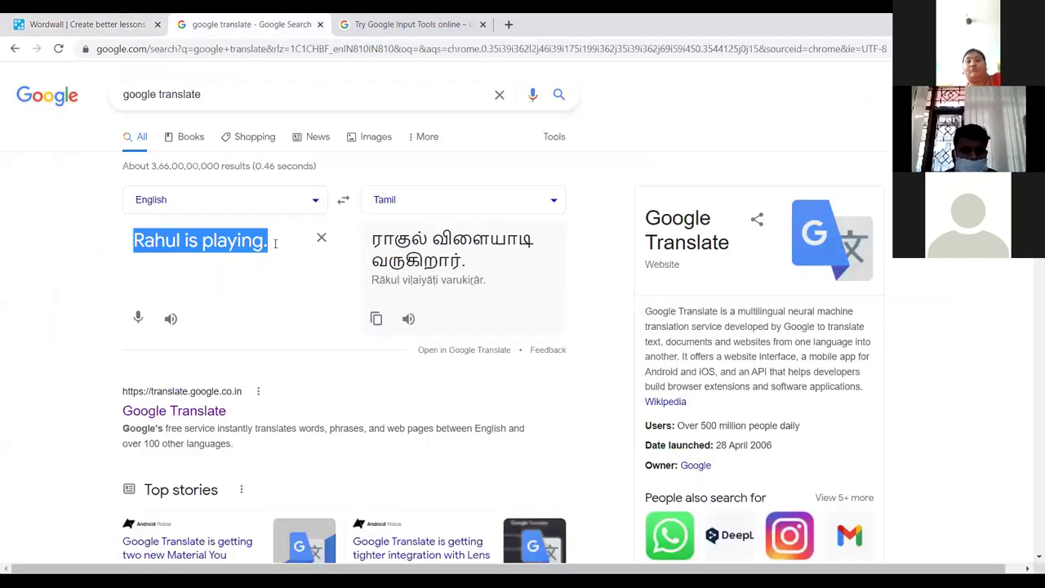
{"action": "key", "text": "ctrl+v"}
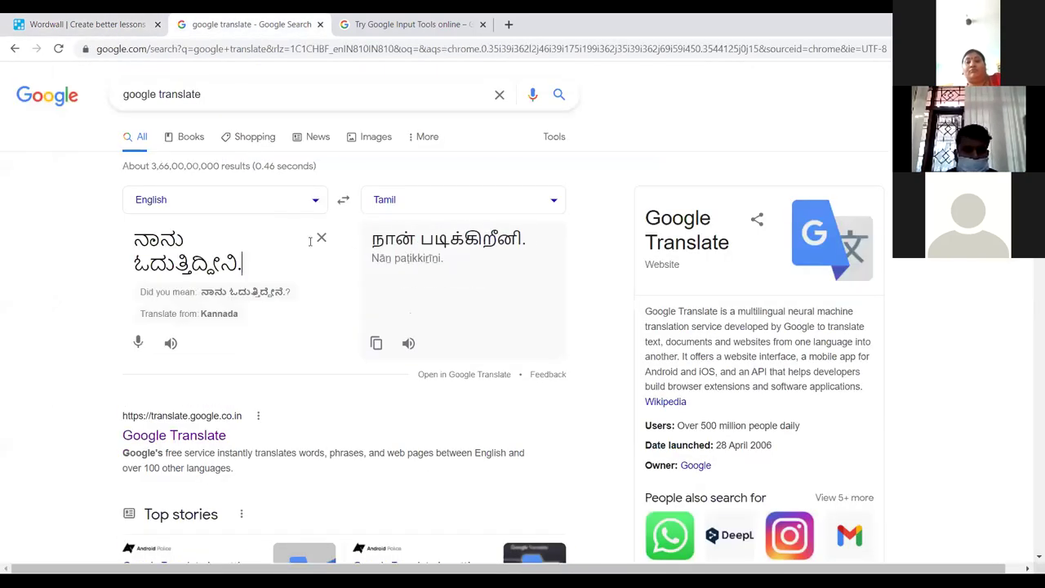
{"action": "left_click", "coordinate": [343, 199]}
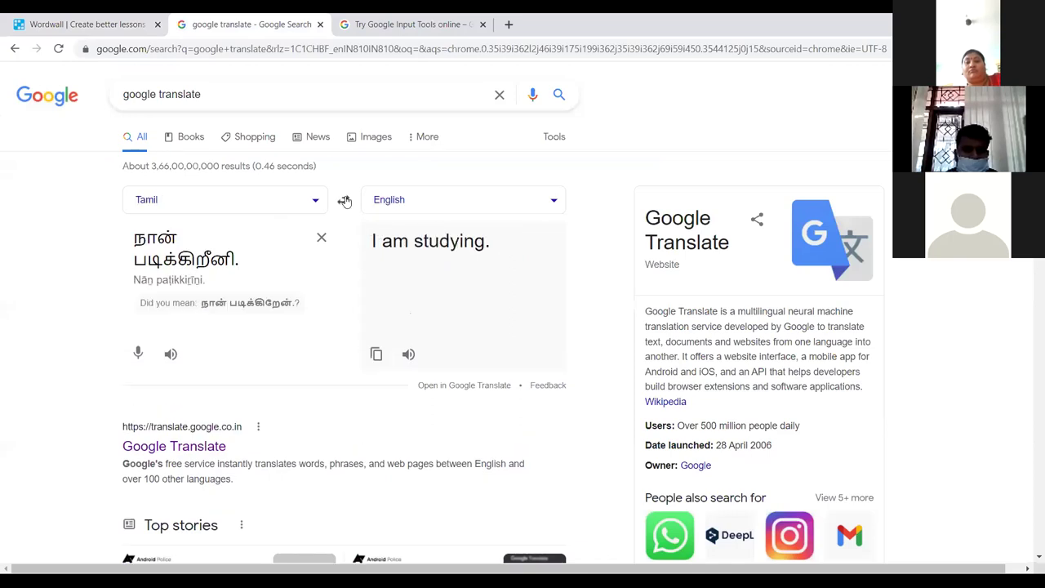
{"action": "left_click", "coordinate": [344, 200]}
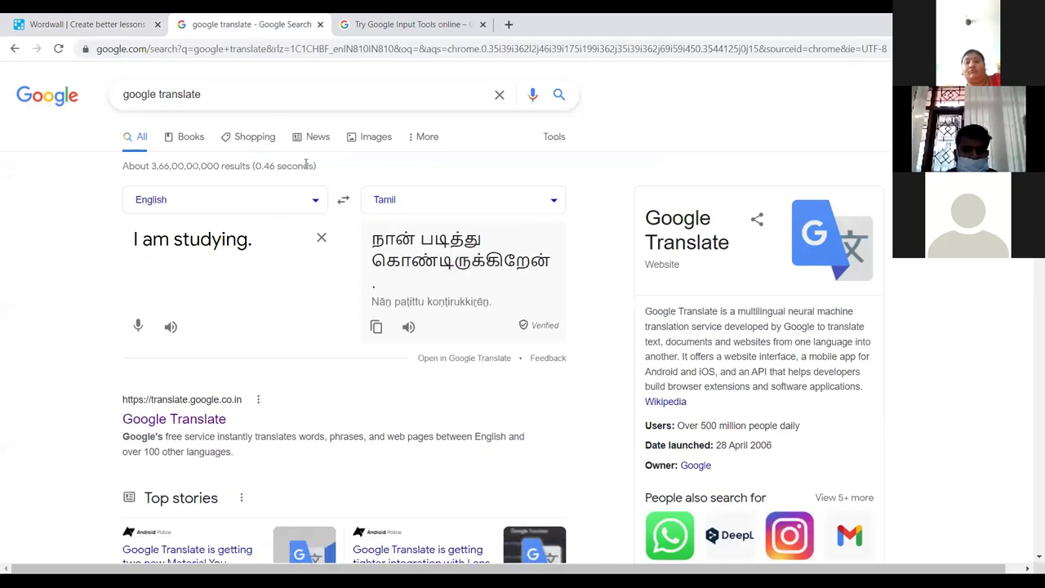
{"action": "left_click", "coordinate": [553, 200]}
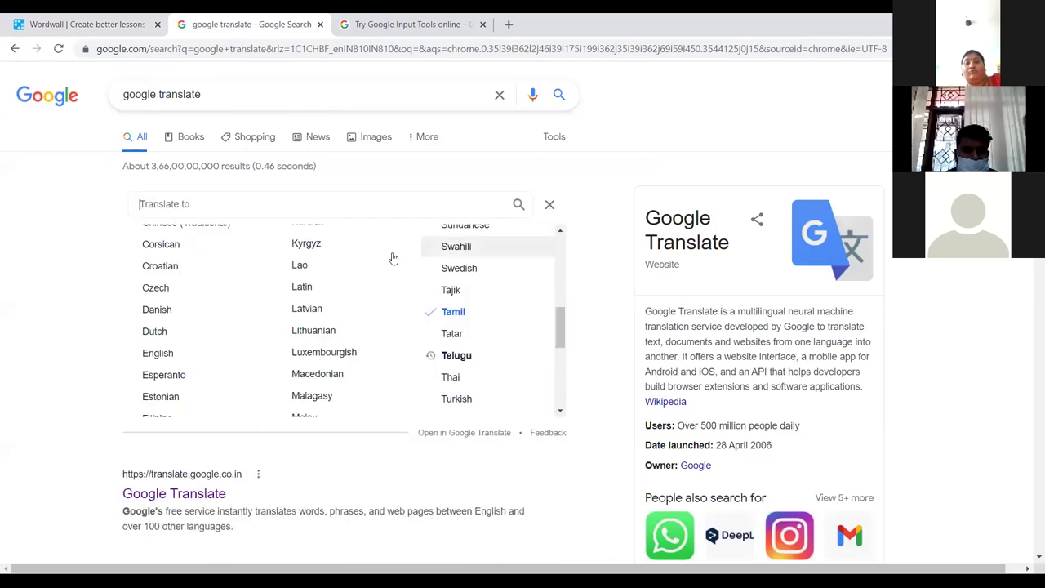
{"action": "scroll", "coordinate": [391, 256], "scroll_direction": "up", "scroll_amount": 2}
{"action": "left_click", "coordinate": [551, 204]}
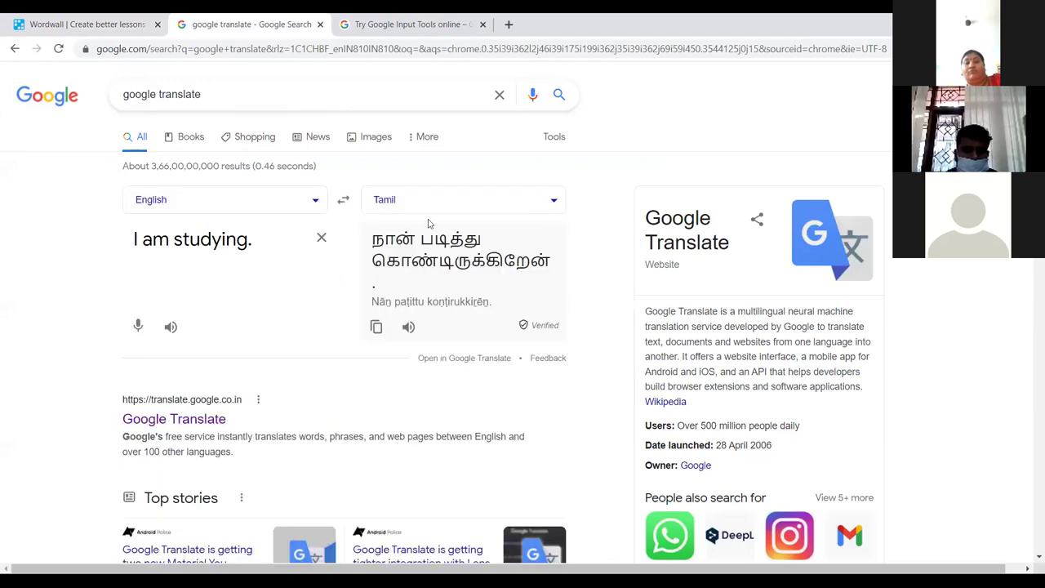
Replace the source text with the copied Kannada sentence and translate it from the detected language into English
{"action": "triple_click", "coordinate": [259, 239]}
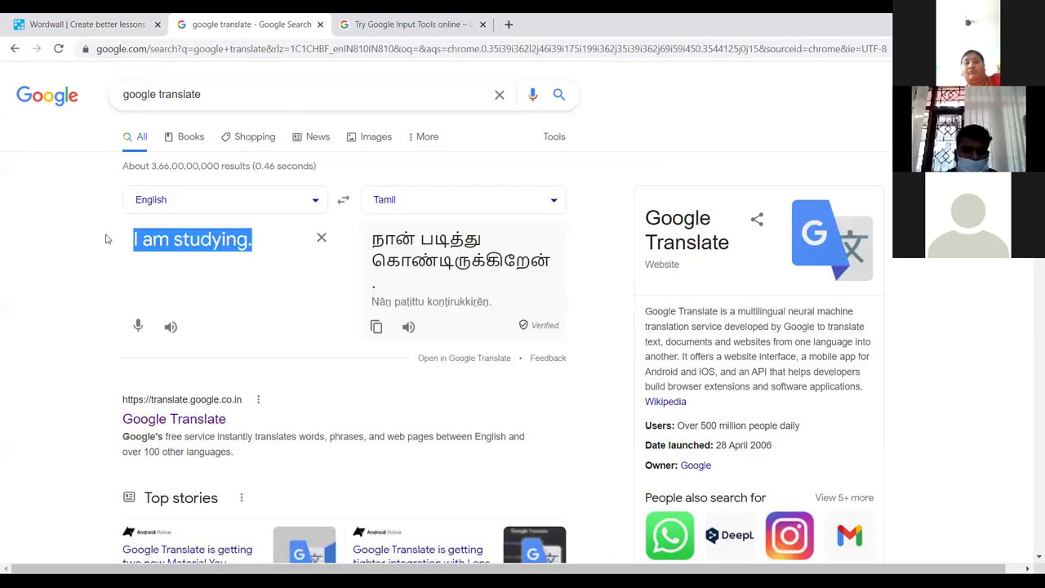
{"action": "type", "text": "ನಾನು ಓದುತ್ತಿದ್ದೇನೆ."}
{"action": "left_click", "coordinate": [231, 205]}
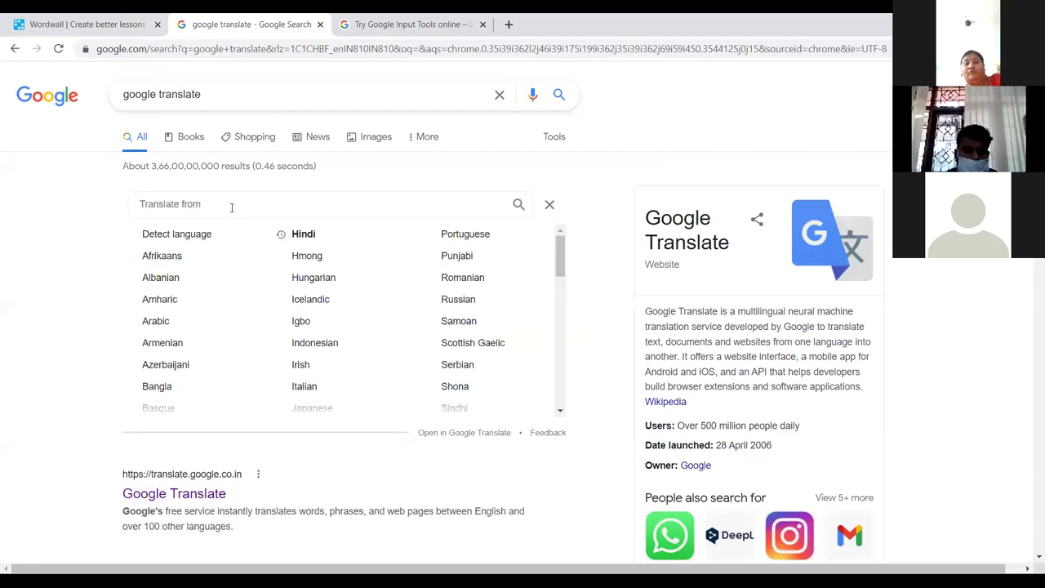
{"action": "left_click", "coordinate": [198, 235]}
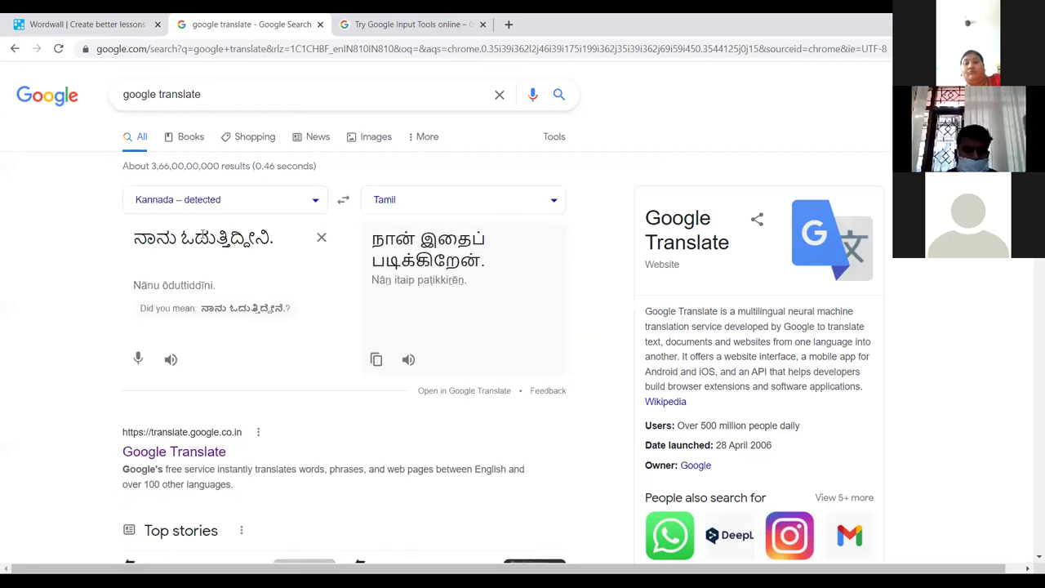
{"action": "left_click", "coordinate": [406, 201]}
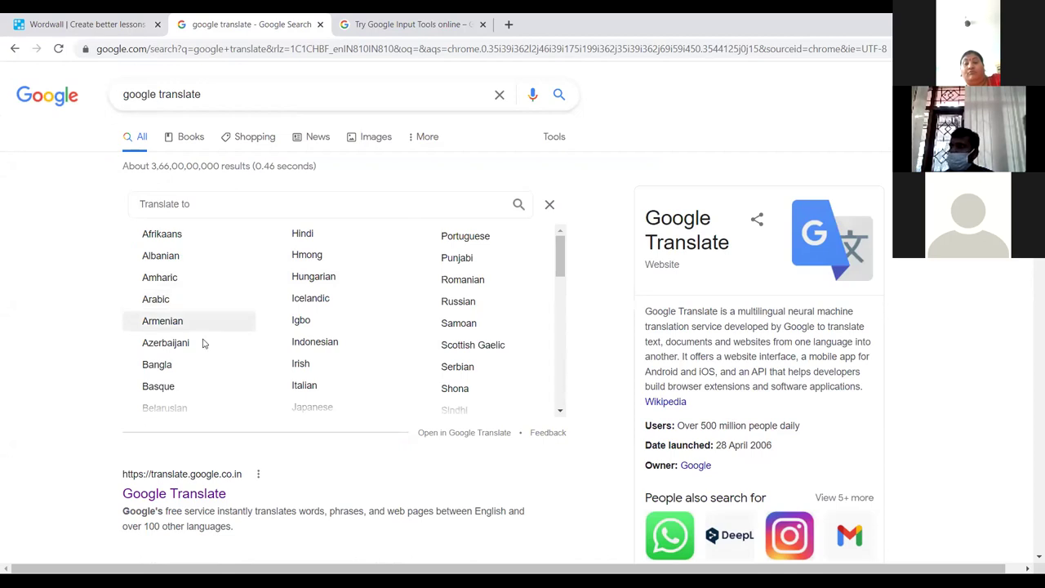
{"action": "scroll", "coordinate": [335, 302], "scroll_direction": "down", "scroll_amount": 5}
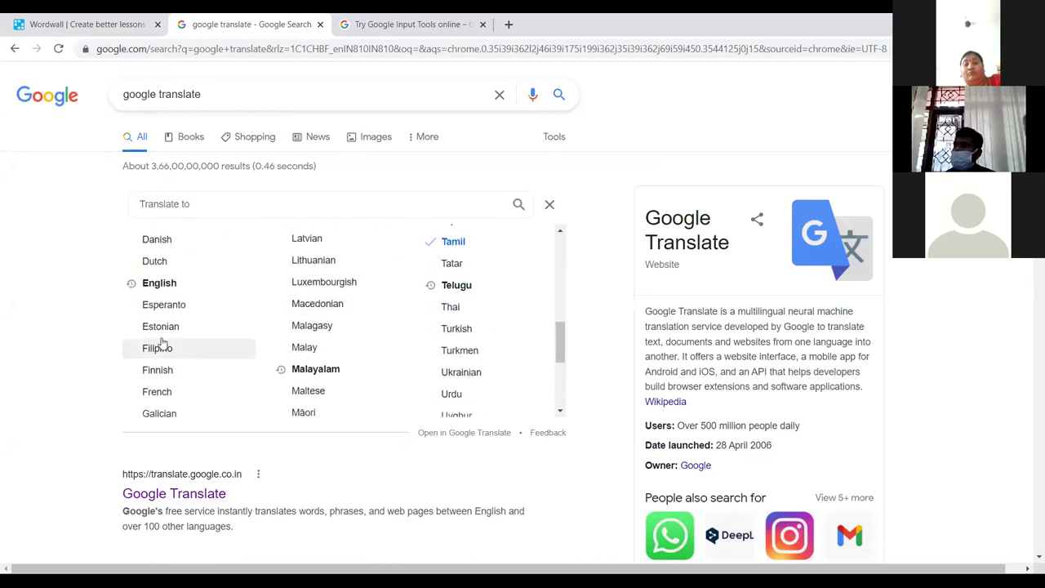
{"action": "left_click", "coordinate": [160, 282]}
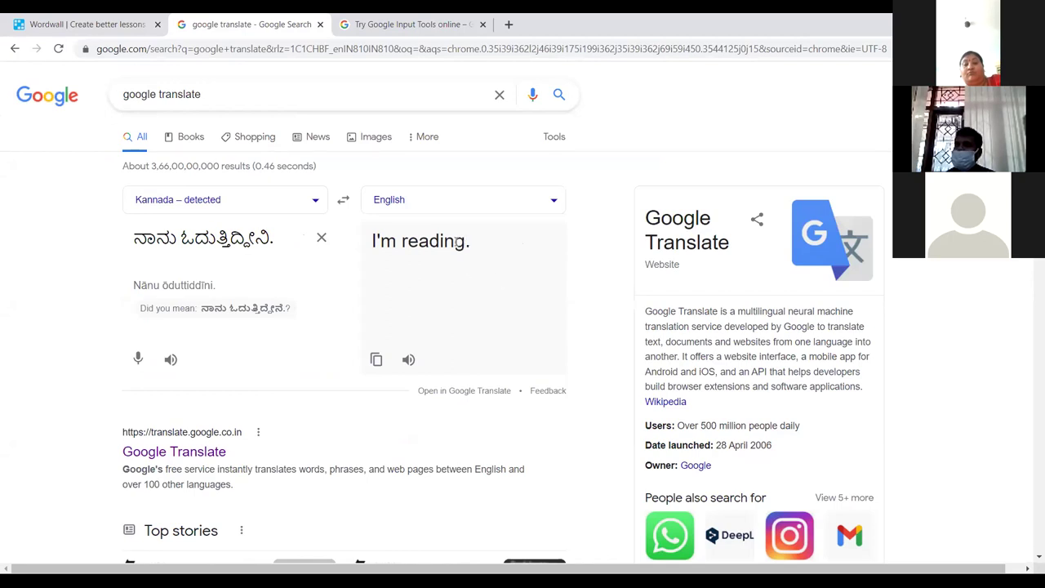
Swap the translation direction to English–Kannada and extend the source sentence to "I'm reading a book."
{"action": "left_click", "coordinate": [343, 199]}
{"action": "triple_click", "coordinate": [234, 241]}
{"action": "left_click", "coordinate": [239, 245]}
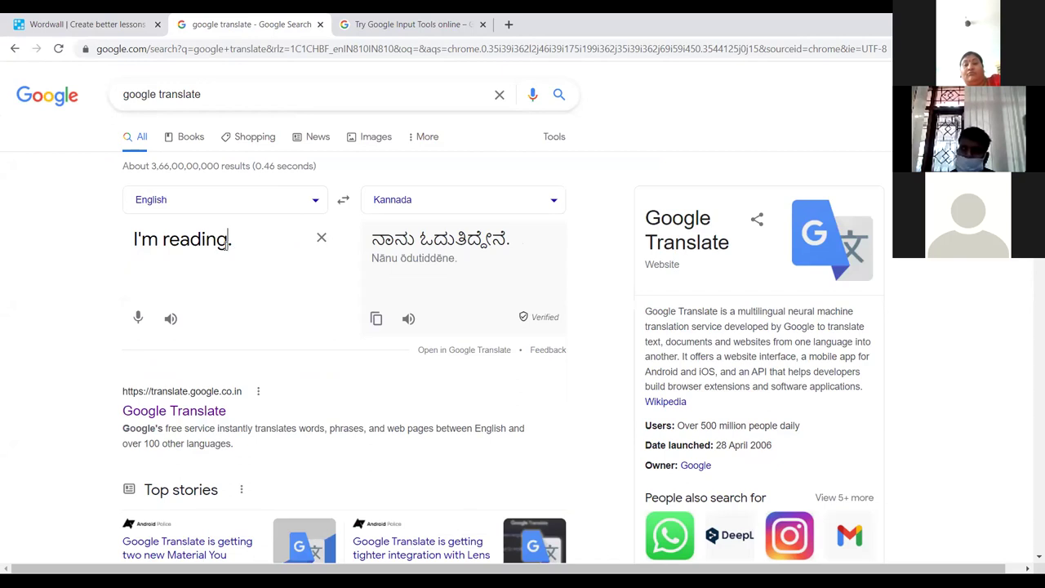
{"action": "type", "text": "a book"}
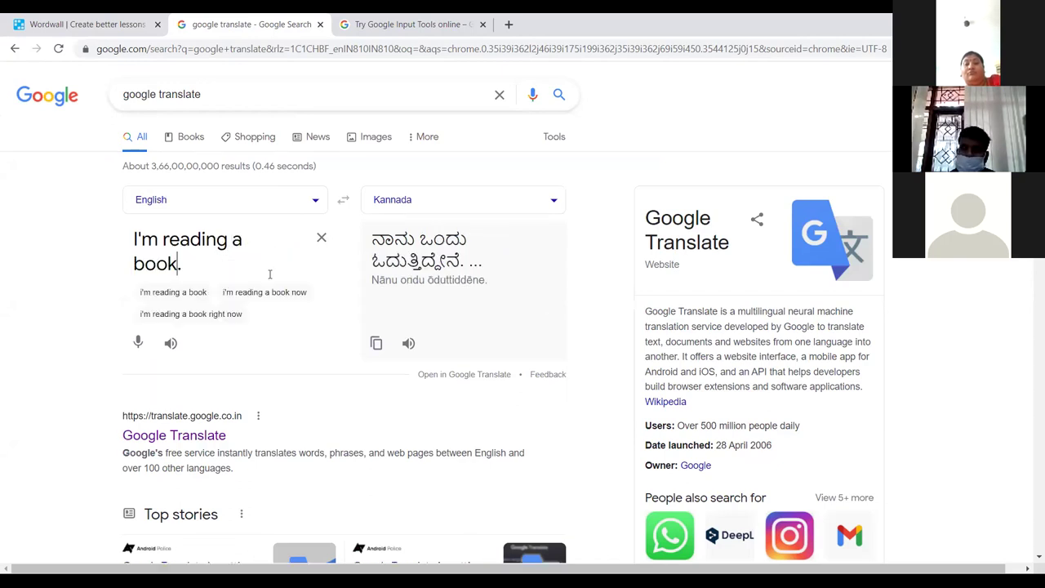
Copy the Kannada translation and paste it over the fourth phrase in the Wordwall activity
{"action": "left_click_drag", "start_coordinate": [469, 269], "coordinate": [365, 243]}
{"action": "key", "text": "ctrl+c"}
{"action": "left_click", "coordinate": [149, 21]}
{"action": "key", "text": "ctrl+a"}
{"action": "key", "text": "ctrl+v"}
Delete the empty eighth phrase and finish editing the activity
{"action": "left_click", "coordinate": [296, 320]}
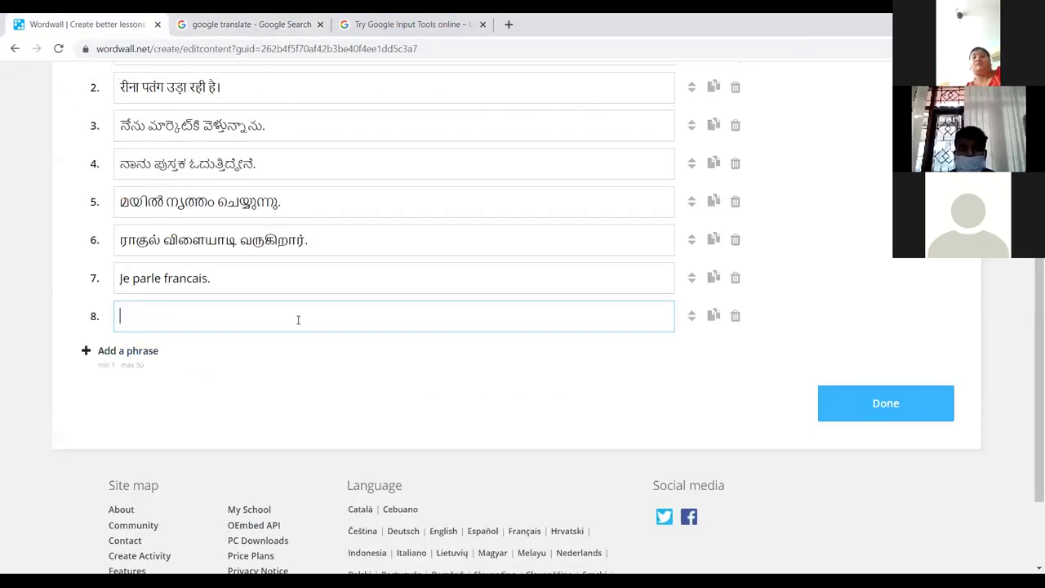
{"action": "left_click", "coordinate": [738, 320]}
{"action": "left_click", "coordinate": [848, 376]}
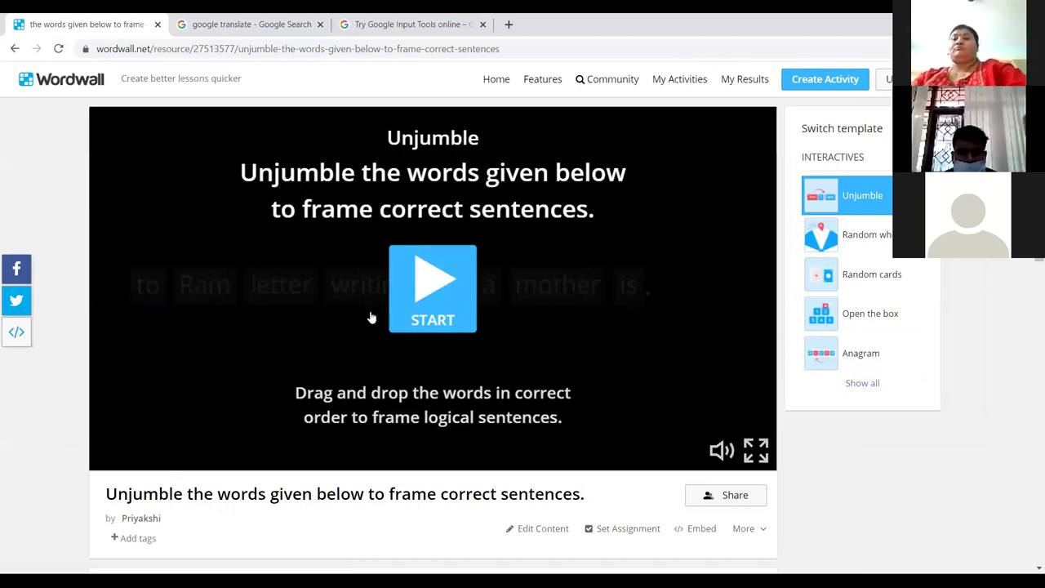
Start the activity and arrange the first sentence as "Ram is writing a letter to his mother."
{"action": "left_click", "coordinate": [430, 280]}
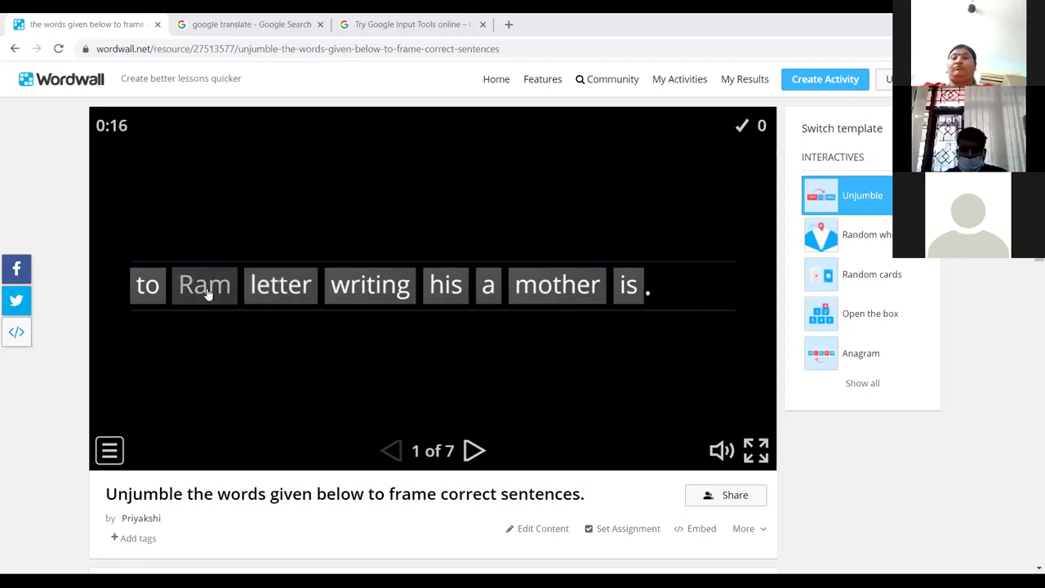
{"action": "left_click_drag", "start_coordinate": [205, 287], "coordinate": [151, 285]}
{"action": "left_click_drag", "start_coordinate": [620, 301], "coordinate": [240, 285]}
{"action": "left_click_drag", "start_coordinate": [420, 306], "coordinate": [260, 291]}
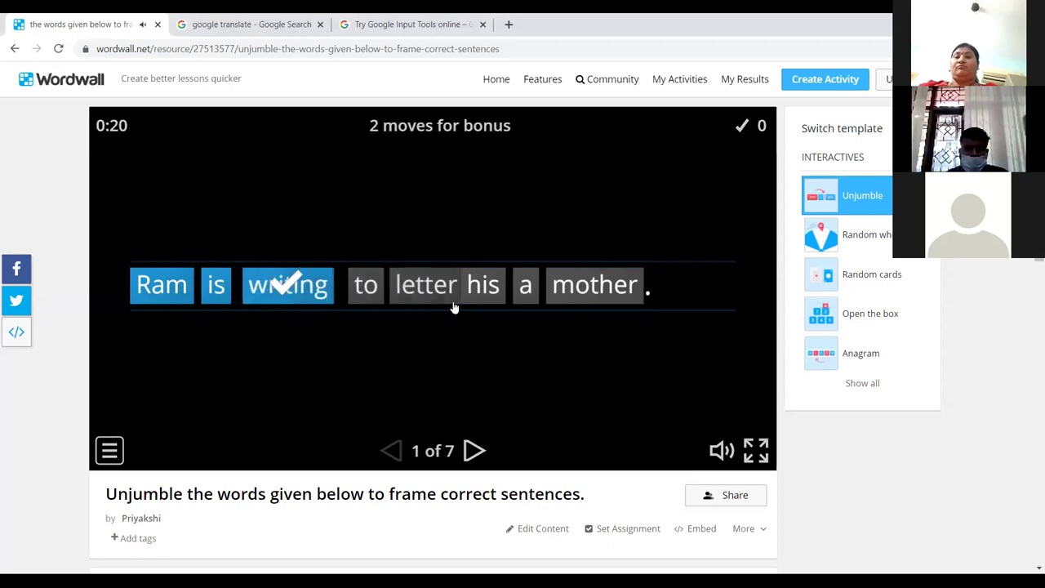
{"action": "left_click_drag", "start_coordinate": [525, 290], "coordinate": [351, 287]}
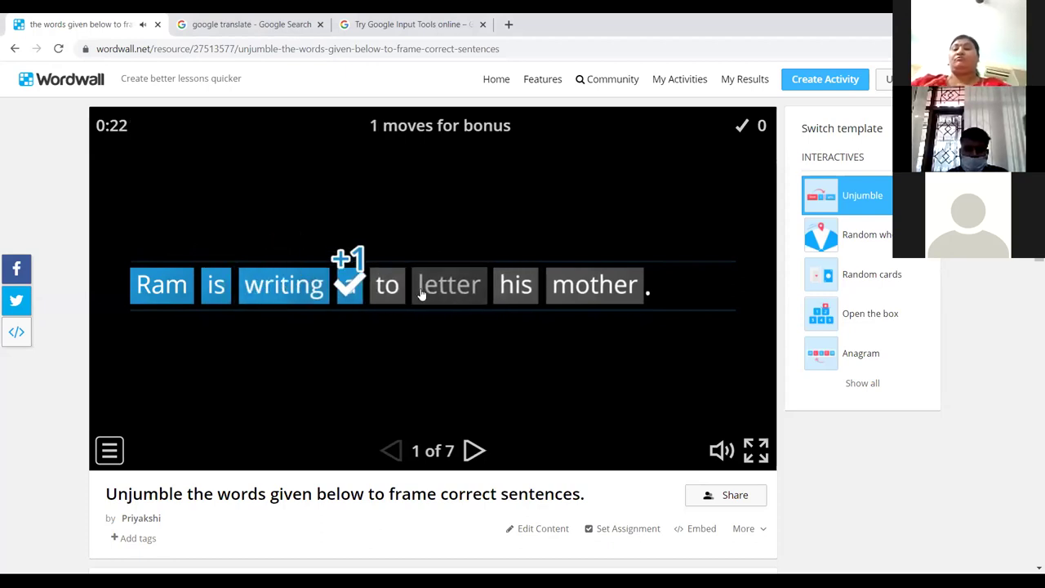
{"action": "left_click_drag", "start_coordinate": [427, 297], "coordinate": [390, 285]}
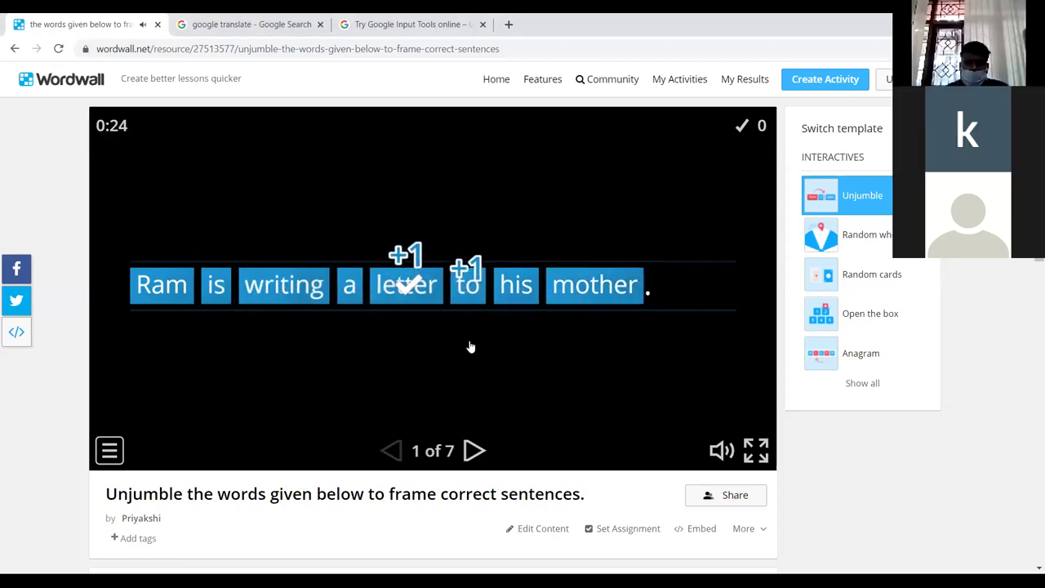
{"action": "scroll", "coordinate": [791, 337], "scroll_direction": "down", "scroll_amount": 2}
{"action": "scroll", "coordinate": [791, 336], "scroll_direction": "up", "scroll_amount": 2}
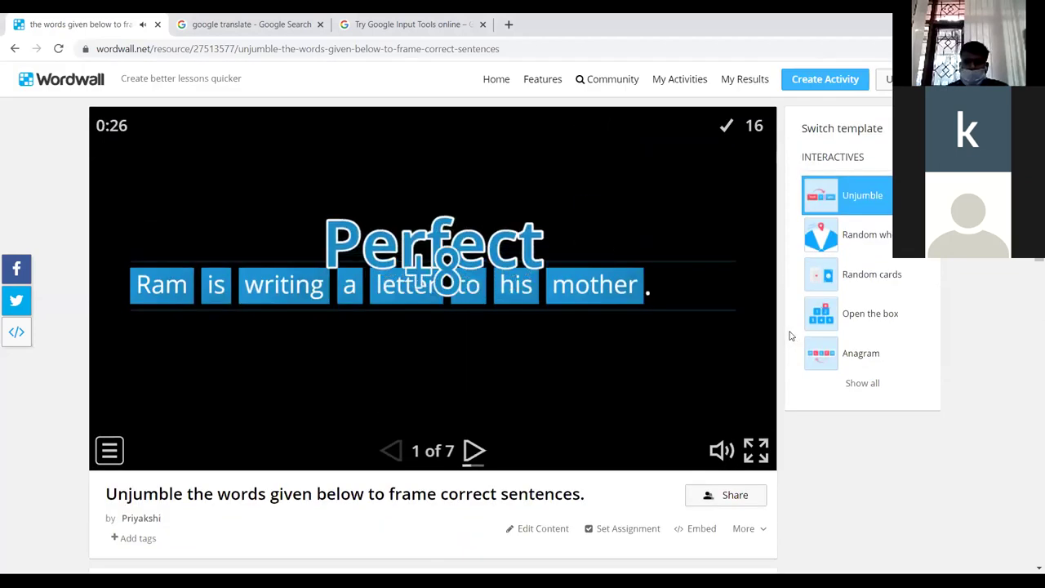
Switch the activity's theme to Primary
{"action": "scroll", "coordinate": [578, 373], "scroll_direction": "down", "scroll_amount": 5}
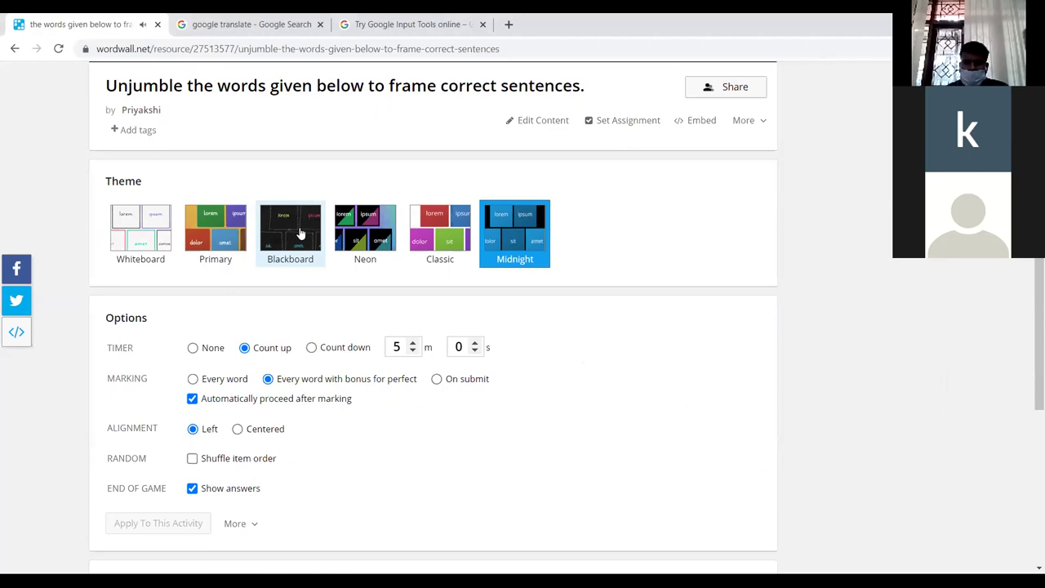
{"action": "left_click", "coordinate": [216, 237]}
{"action": "scroll", "coordinate": [418, 425], "scroll_direction": "up", "scroll_amount": 4}
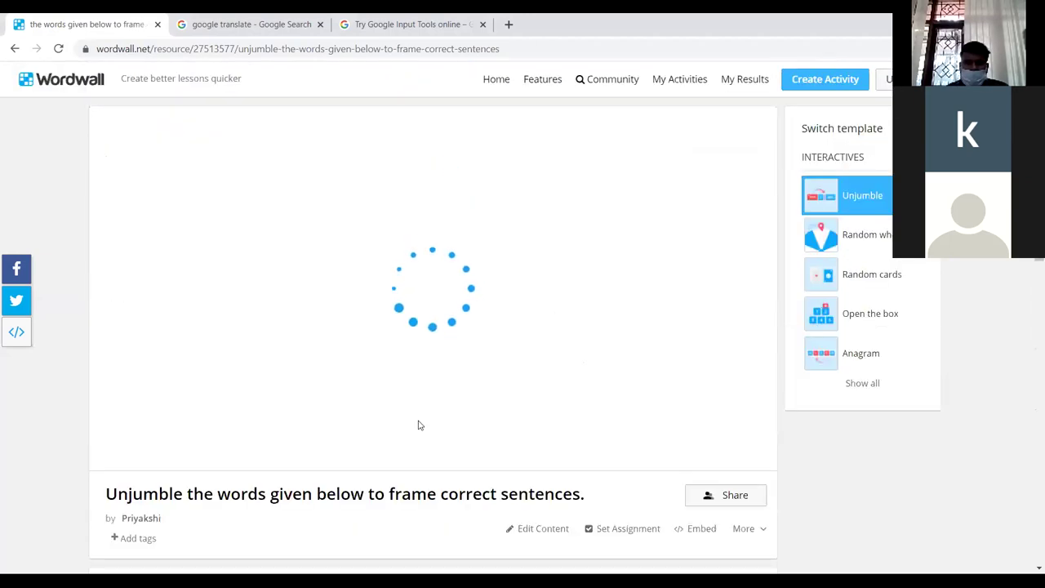
{"action": "scroll", "coordinate": [480, 378], "scroll_direction": "down", "scroll_amount": 3}
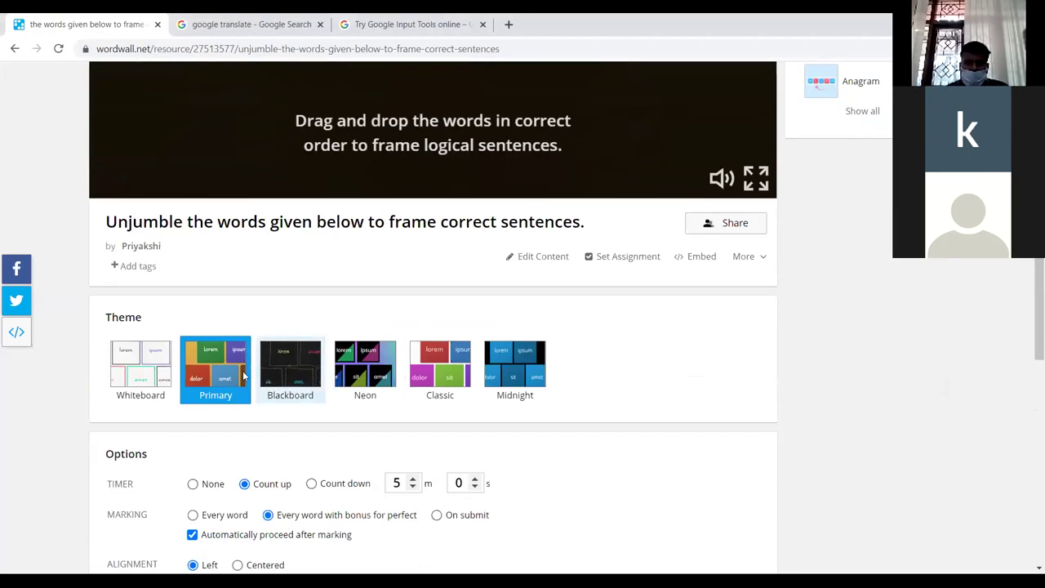
{"action": "left_click", "coordinate": [361, 372]}
Start the re-themed activity and put the words of the first English sentence in the correct order
{"action": "left_click", "coordinate": [412, 326]}
{"action": "left_click_drag", "start_coordinate": [408, 285], "coordinate": [155, 286]}
{"action": "left_click_drag", "start_coordinate": [396, 294], "coordinate": [214, 287]}
{"action": "left_click_drag", "start_coordinate": [396, 300], "coordinate": [572, 290]}
{"action": "left_click_drag", "start_coordinate": [427, 287], "coordinate": [330, 292]}
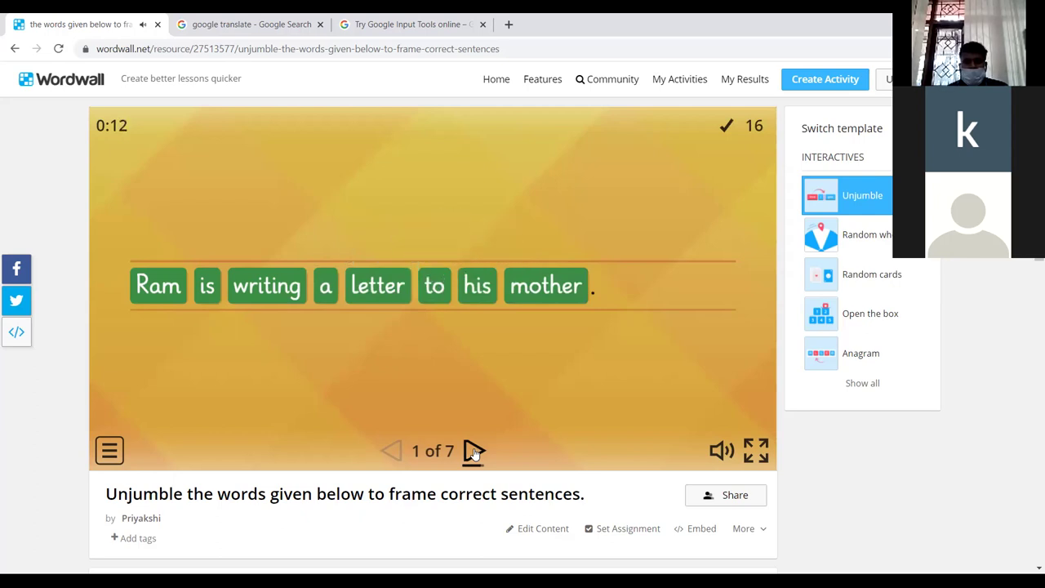
Skip the second sentence and unjumble the Telugu and Kannada sentences
{"action": "double_click", "coordinate": [473, 452]}
{"action": "mouse_move", "coordinate": [408, 286]}
{"action": "left_mouse_down"}
{"action": "mouse_move", "coordinate": [192, 284]}
{"action": "mouse_move", "coordinate": [494, 300]}
{"action": "mouse_move", "coordinate": [402, 296]}
{"action": "left_mouse_up"}
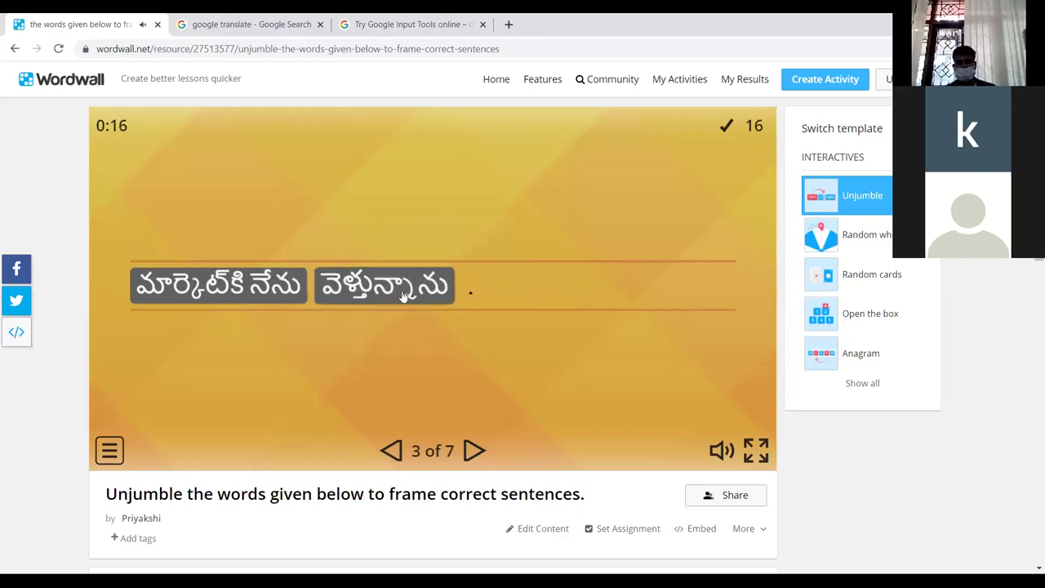
{"action": "left_click_drag", "start_coordinate": [253, 290], "coordinate": [318, 287]}
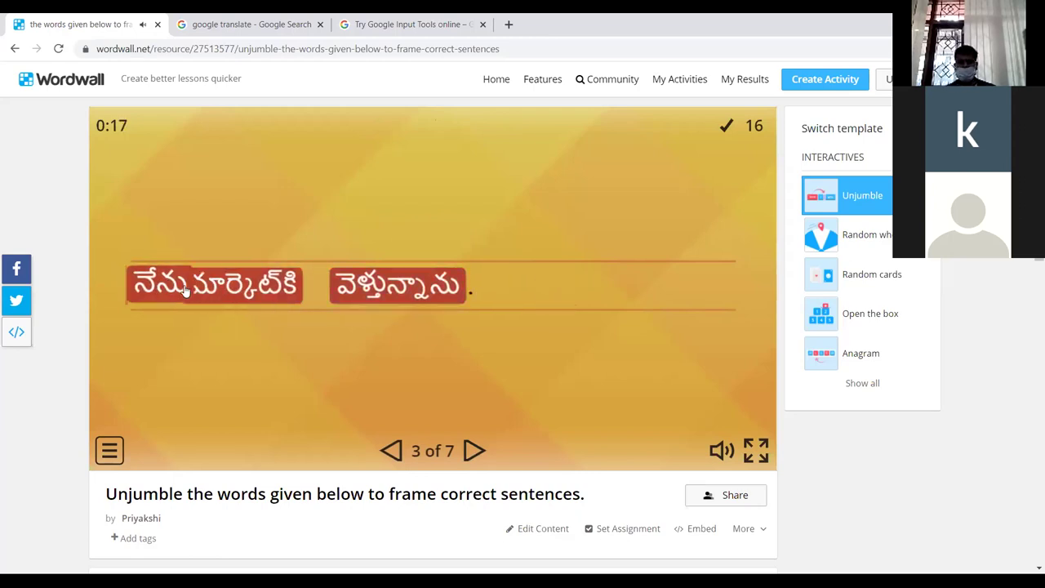
{"action": "left_click", "coordinate": [475, 450]}
{"action": "left_click", "coordinate": [320, 287]}
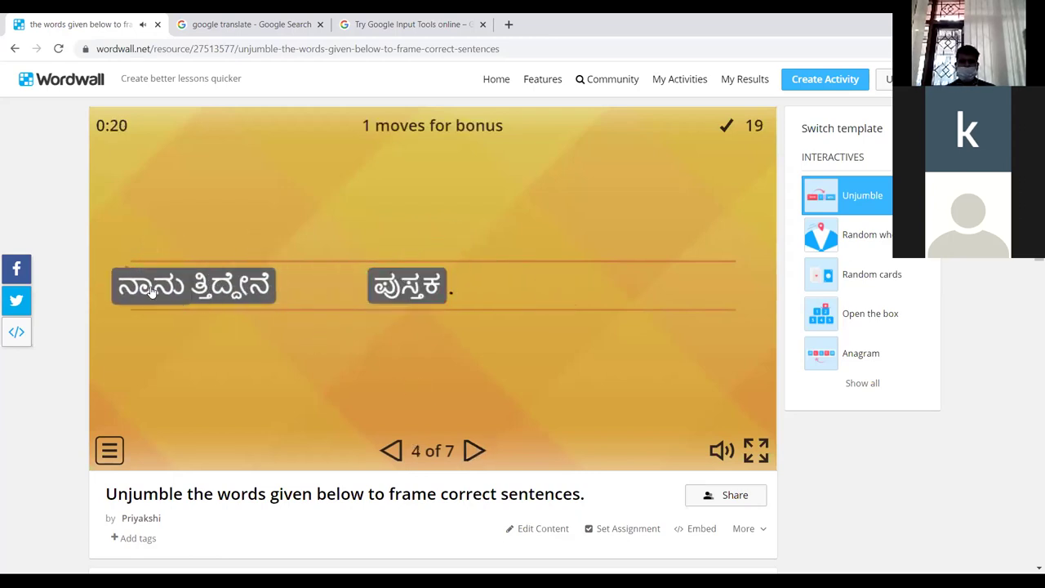
{"action": "left_click_drag", "start_coordinate": [323, 295], "coordinate": [458, 287]}
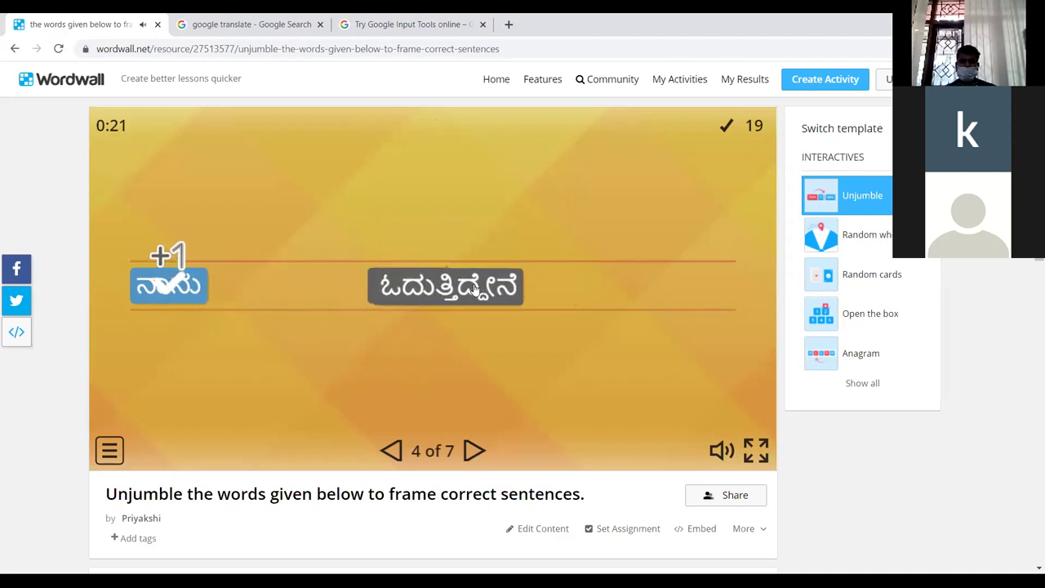
Unjumble the Malayalam sentence and the Tamil sentence
{"action": "left_click", "coordinate": [474, 451]}
{"action": "left_click_drag", "start_coordinate": [231, 277], "coordinate": [245, 281]}
{"action": "left_click_drag", "start_coordinate": [424, 284], "coordinate": [303, 285]}
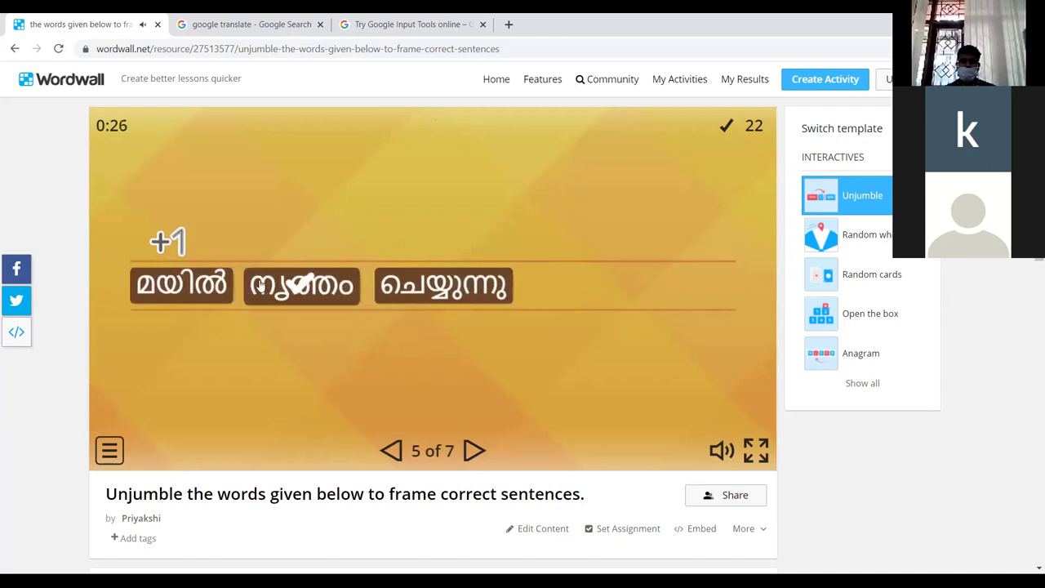
{"action": "left_click", "coordinate": [474, 451]}
{"action": "left_click_drag", "start_coordinate": [243, 321], "coordinate": [171, 298]}
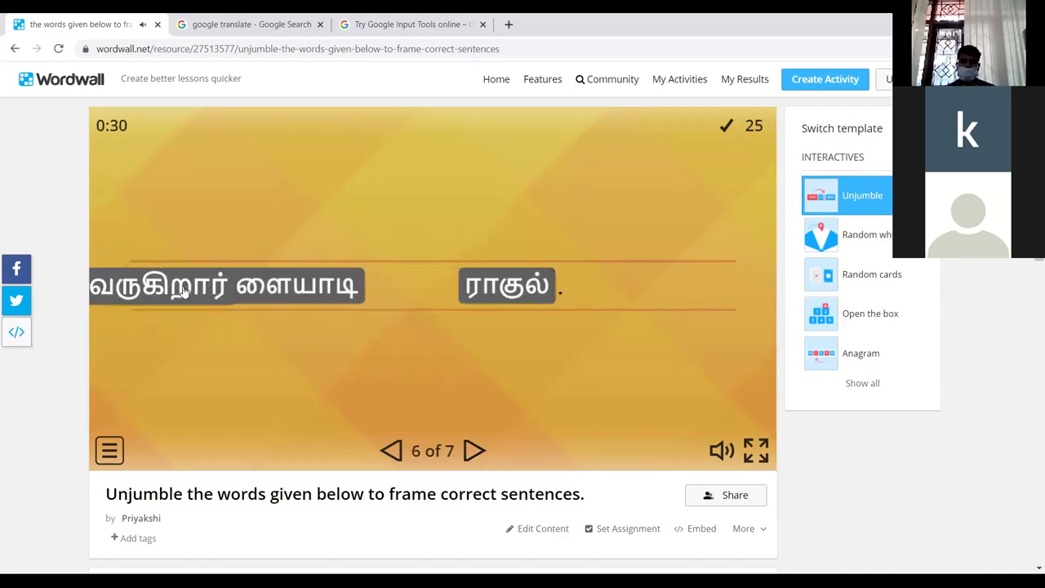
{"action": "left_click_drag", "start_coordinate": [420, 286], "coordinate": [555, 285]}
{"action": "left_click_drag", "start_coordinate": [380, 287], "coordinate": [188, 306]}
{"action": "left_click_drag", "start_coordinate": [318, 290], "coordinate": [526, 327]}
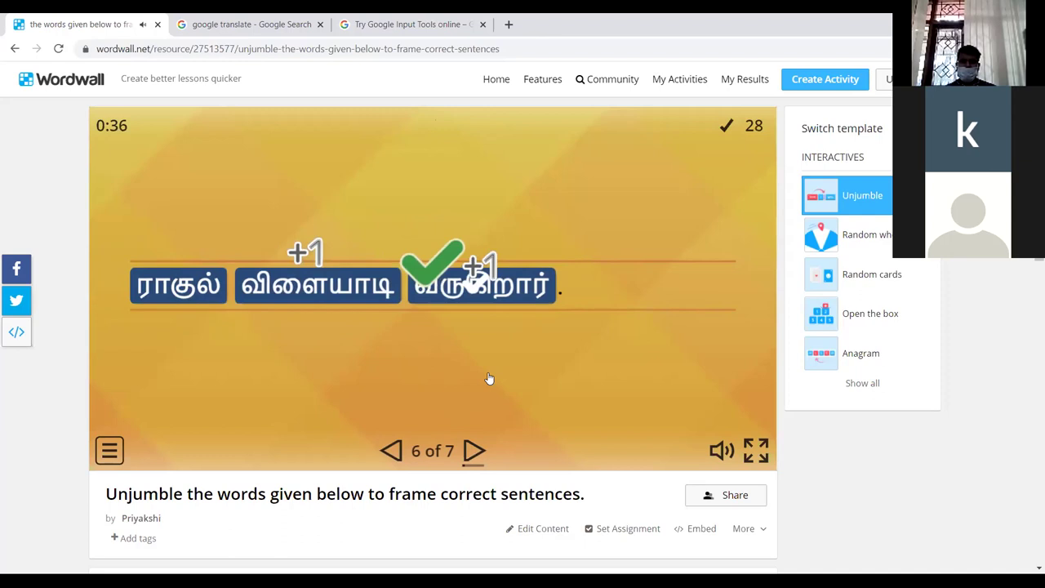
Arrange the French sentence as "Je parle francais" and unjumble the skipped Hindi sentence to complete the game
{"action": "left_click", "coordinate": [472, 452]}
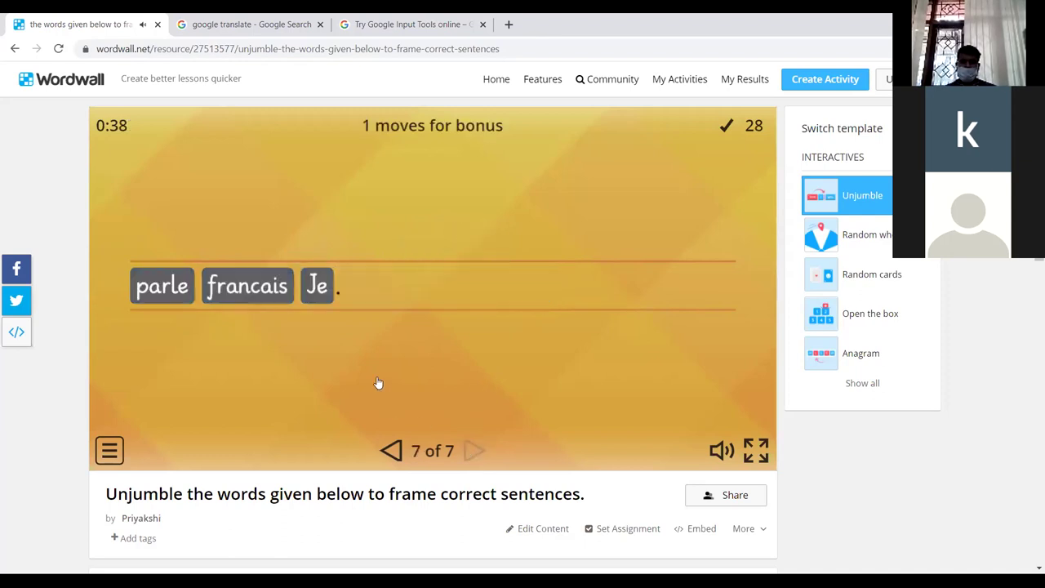
{"action": "left_click_drag", "start_coordinate": [319, 288], "coordinate": [98, 282]}
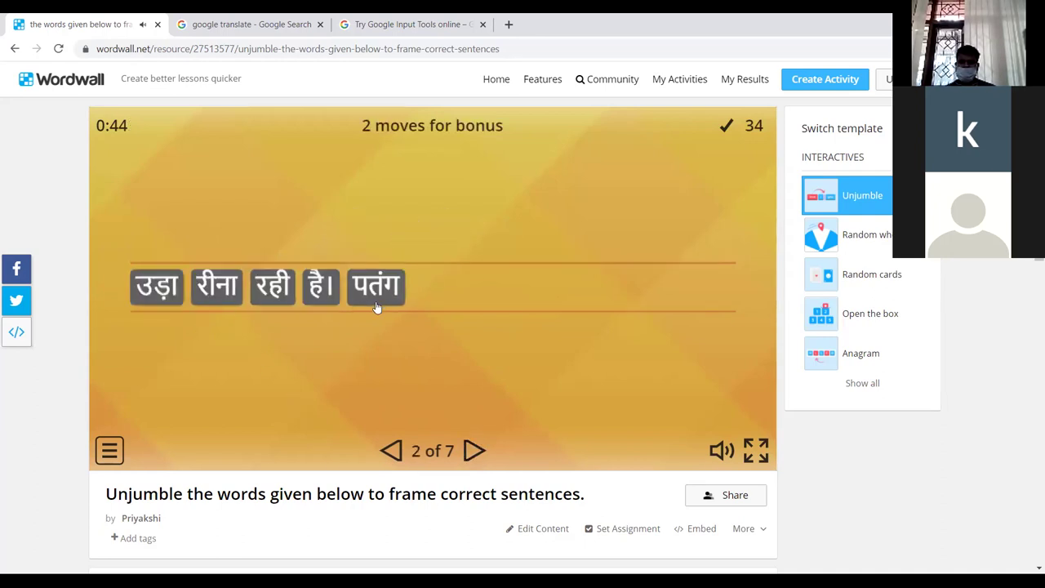
{"action": "left_click_drag", "start_coordinate": [238, 291], "coordinate": [171, 287]}
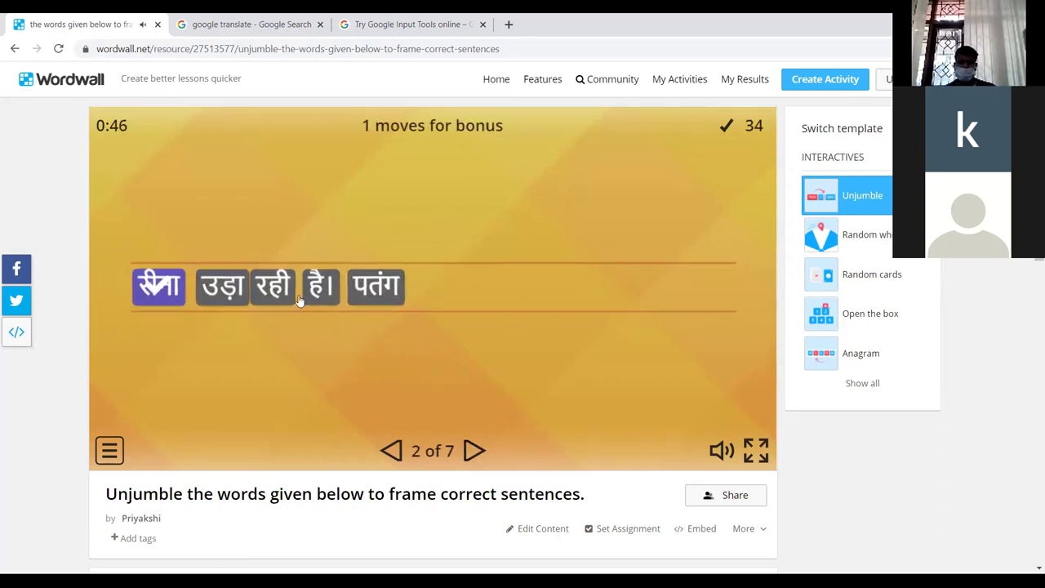
{"action": "left_click_drag", "start_coordinate": [352, 293], "coordinate": [221, 301]}
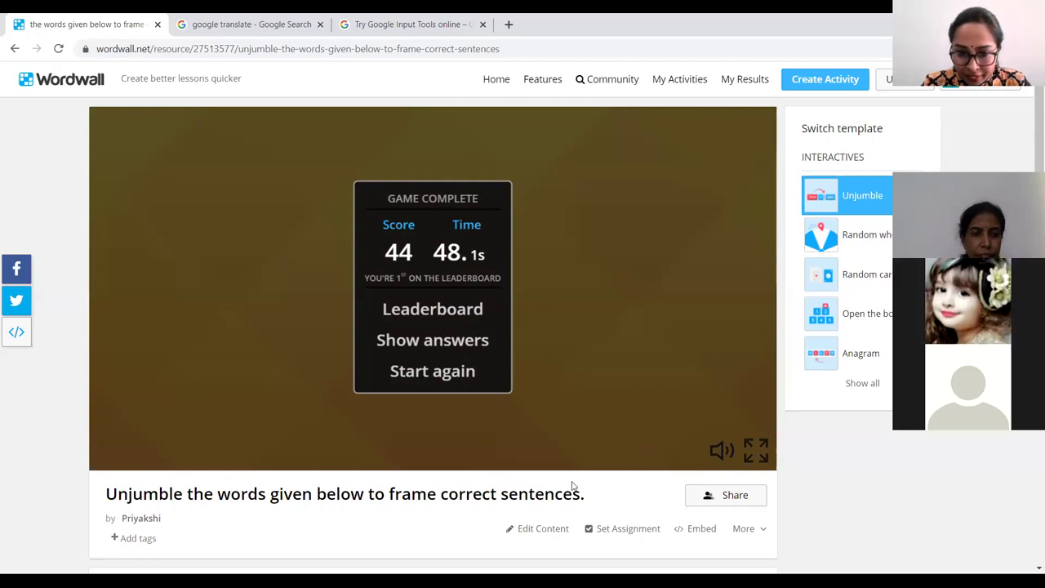
{"action": "scroll", "coordinate": [918, 469], "scroll_direction": "down", "scroll_amount": 2}
{"action": "scroll", "coordinate": [917, 470], "scroll_direction": "up", "scroll_amount": 2}
{"action": "left_click", "coordinate": [272, 18]}
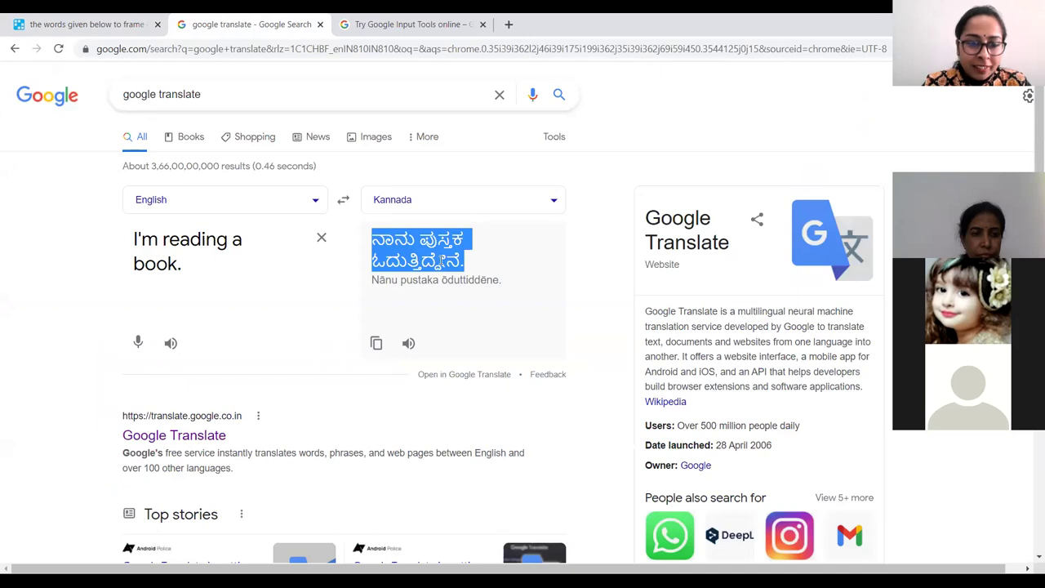
{"action": "left_click", "coordinate": [82, 23]}
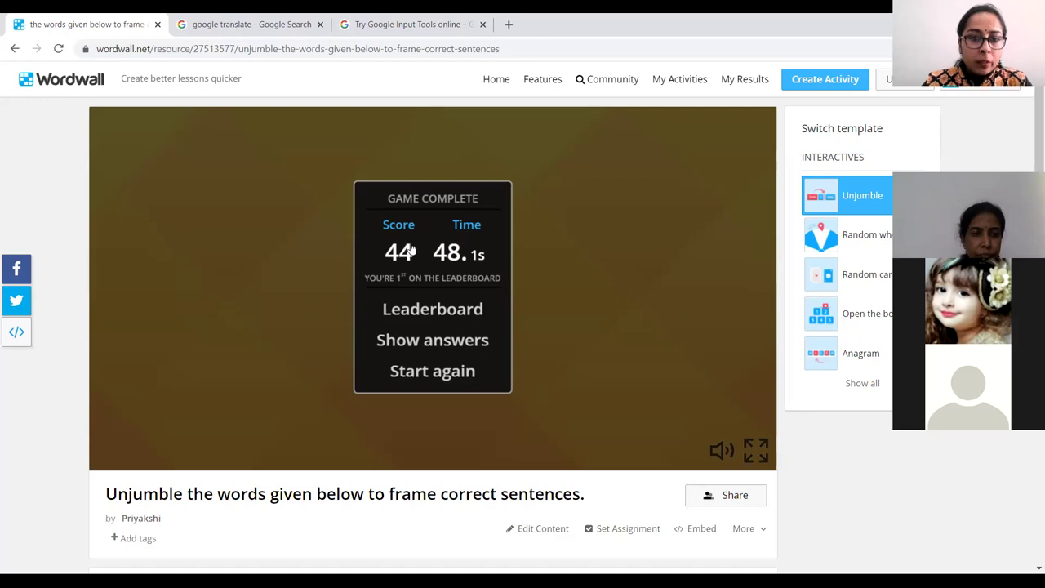
Show the game's answers, review all seven sentences, and return to the results
{"action": "left_click", "coordinate": [451, 343]}
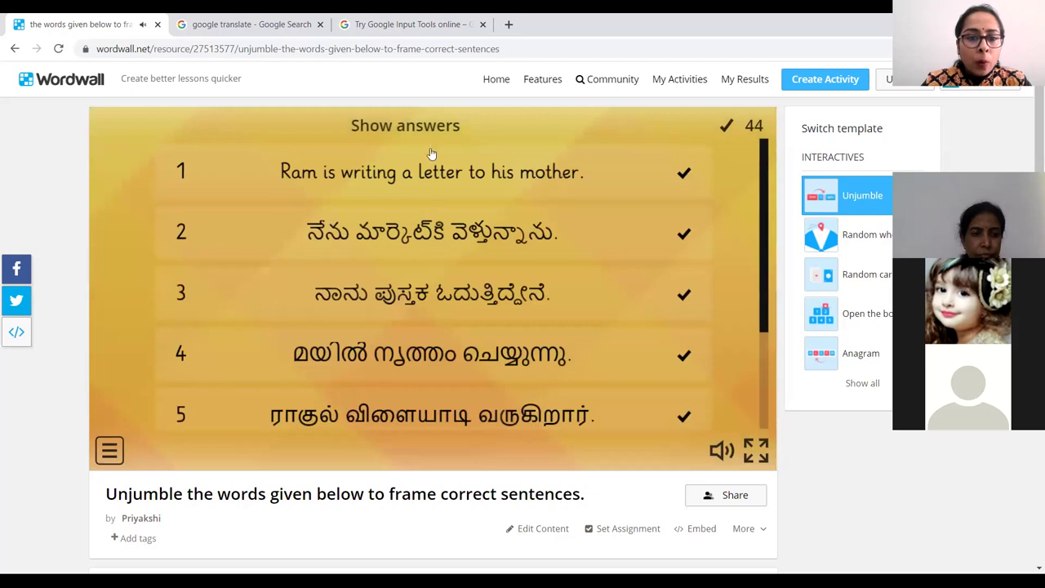
{"action": "scroll", "coordinate": [444, 331], "scroll_direction": "down", "scroll_amount": 2}
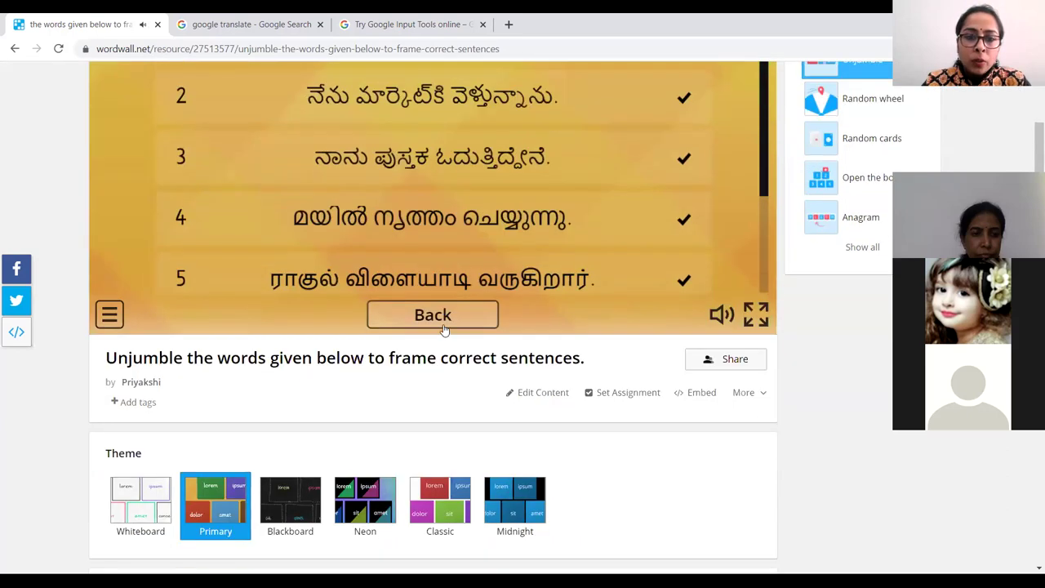
{"action": "scroll", "coordinate": [761, 283], "scroll_direction": "up", "scroll_amount": 2}
{"action": "left_click_drag", "start_coordinate": [765, 228], "coordinate": [757, 346]}
{"action": "left_click_drag", "start_coordinate": [756, 345], "coordinate": [753, 230]}
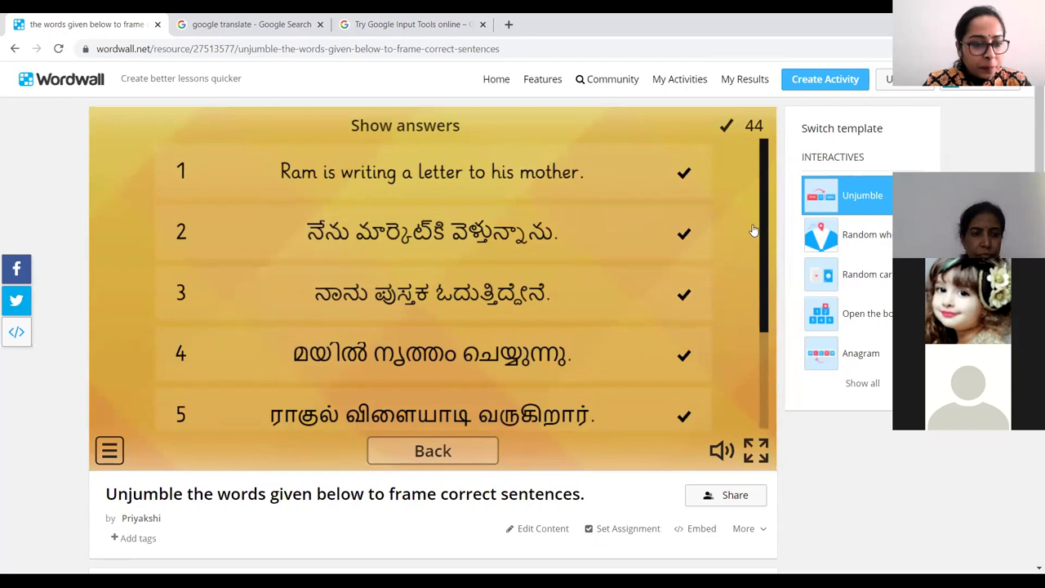
{"action": "scroll", "coordinate": [365, 261], "scroll_direction": "down", "scroll_amount": 3}
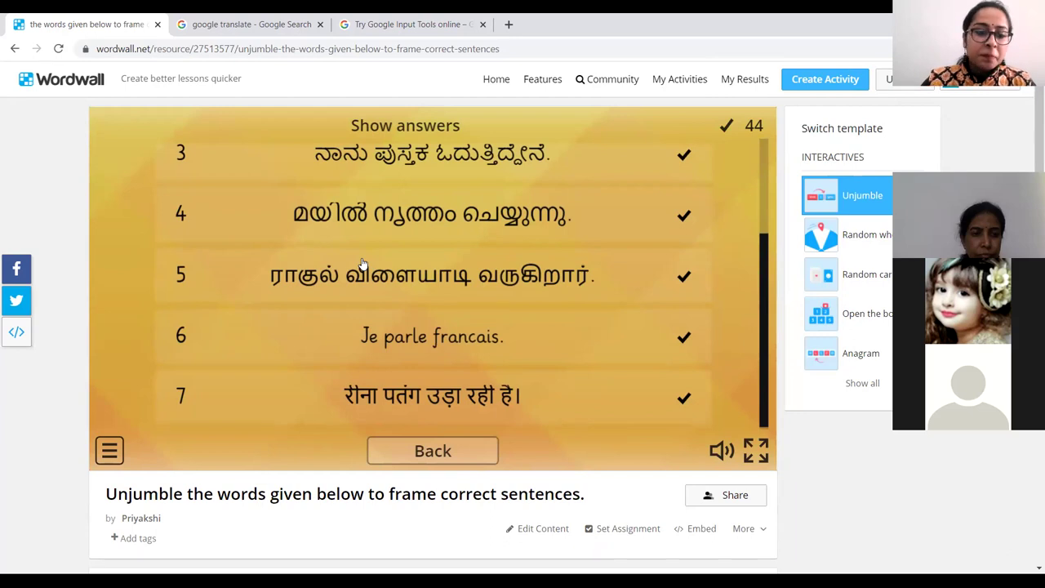
{"action": "left_click", "coordinate": [434, 459]}
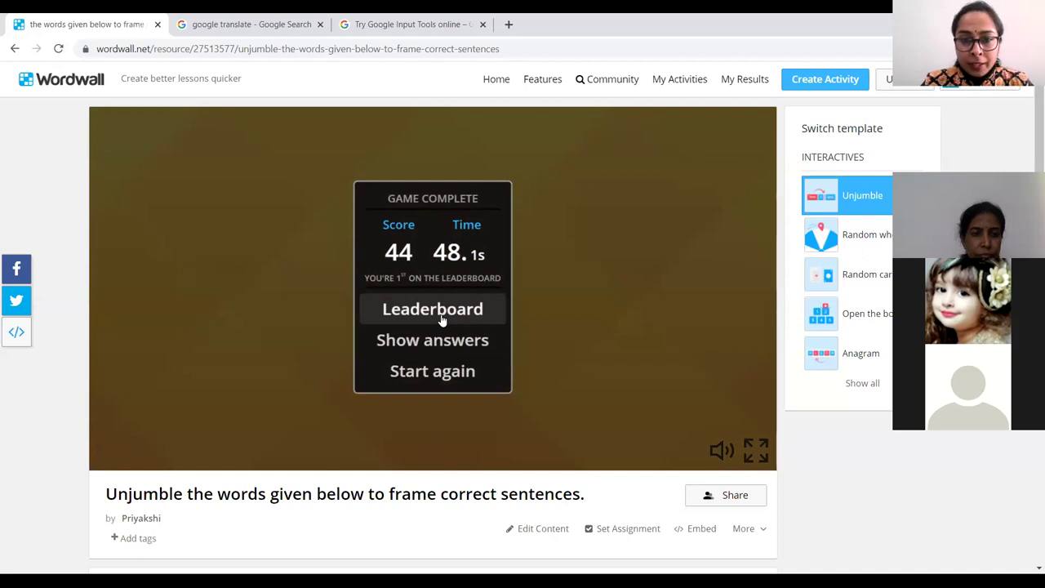
Open the leaderboard, skip the name entry, view the rankings, and return to the results
{"action": "left_click", "coordinate": [440, 318]}
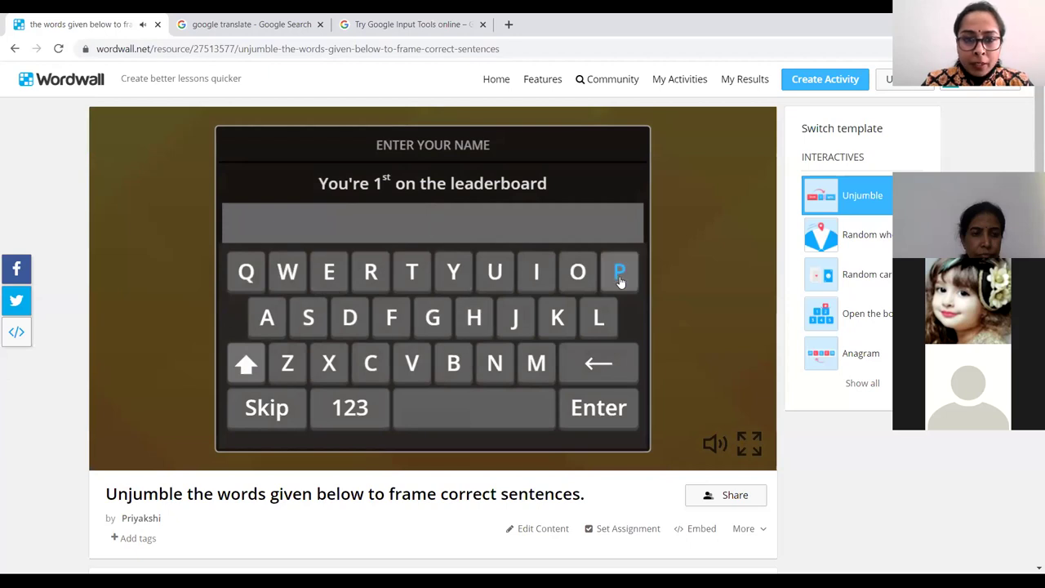
{"action": "left_click", "coordinate": [618, 272]}
{"action": "left_click", "coordinate": [334, 412]}
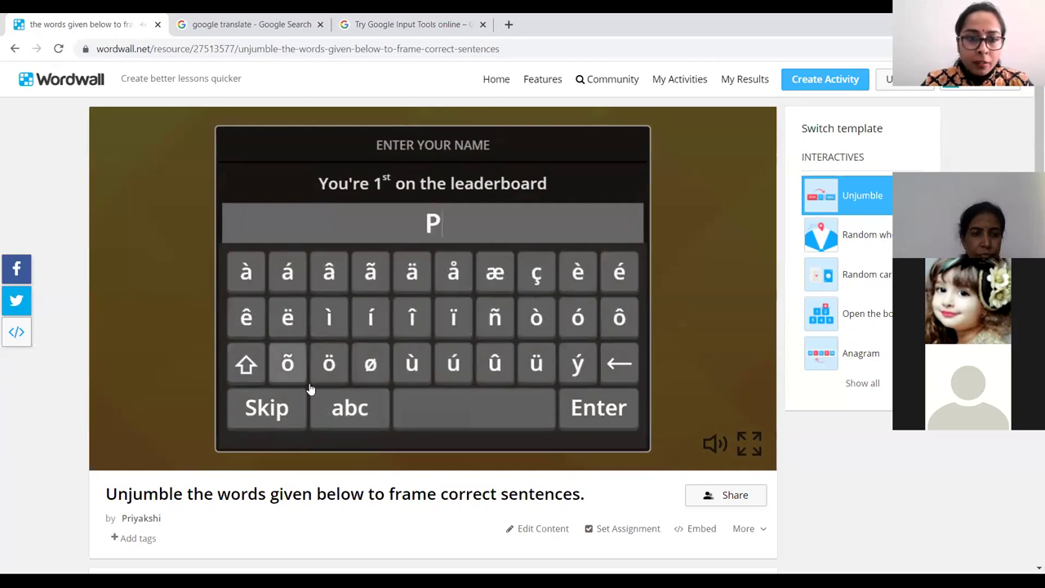
{"action": "left_click", "coordinate": [283, 412]}
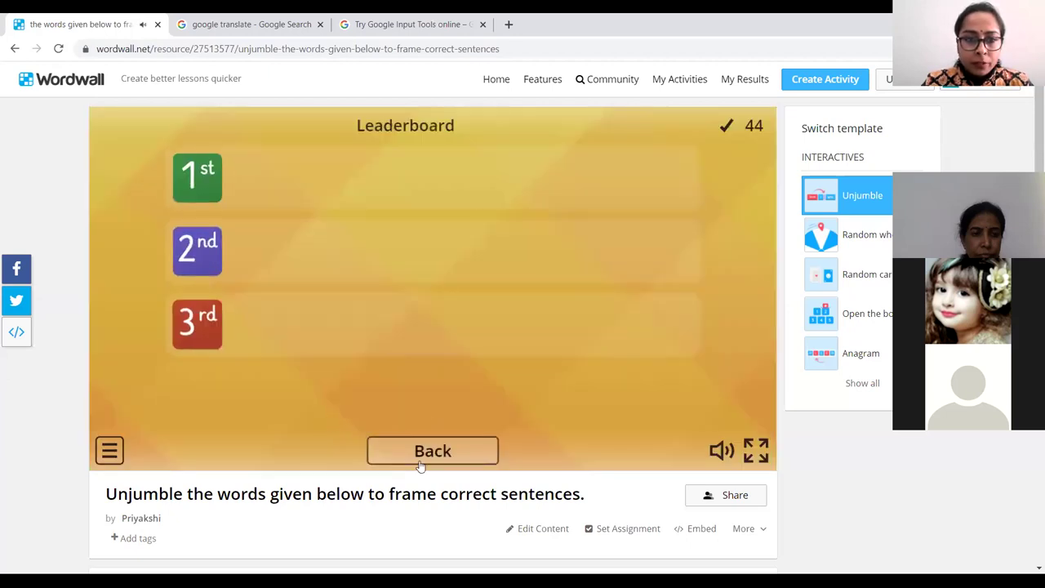
{"action": "left_click", "coordinate": [421, 465]}
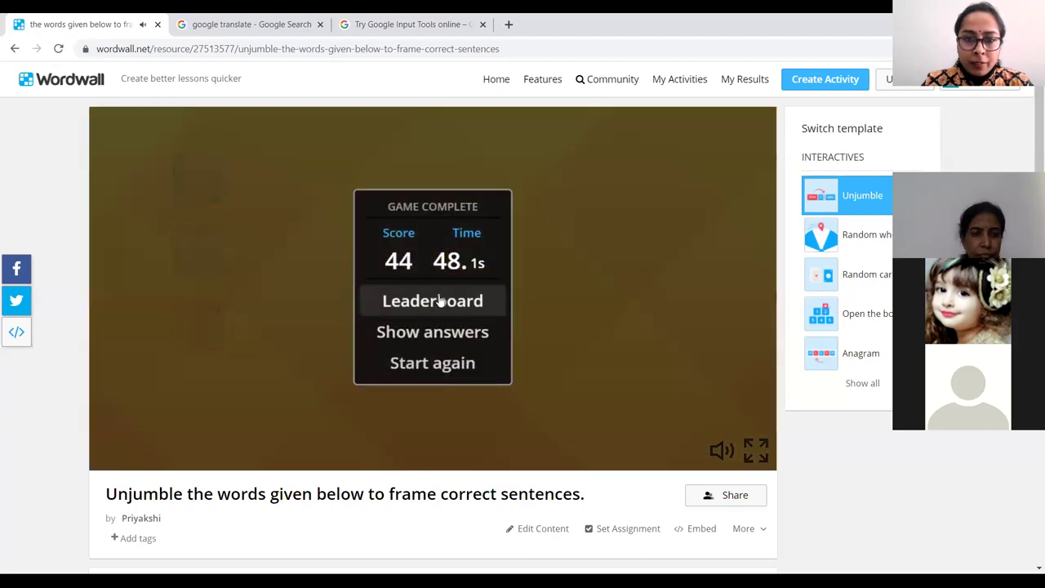
Reopen the leaderboard from the game results and look over the area beneath the game
{"action": "left_click", "coordinate": [439, 301]}
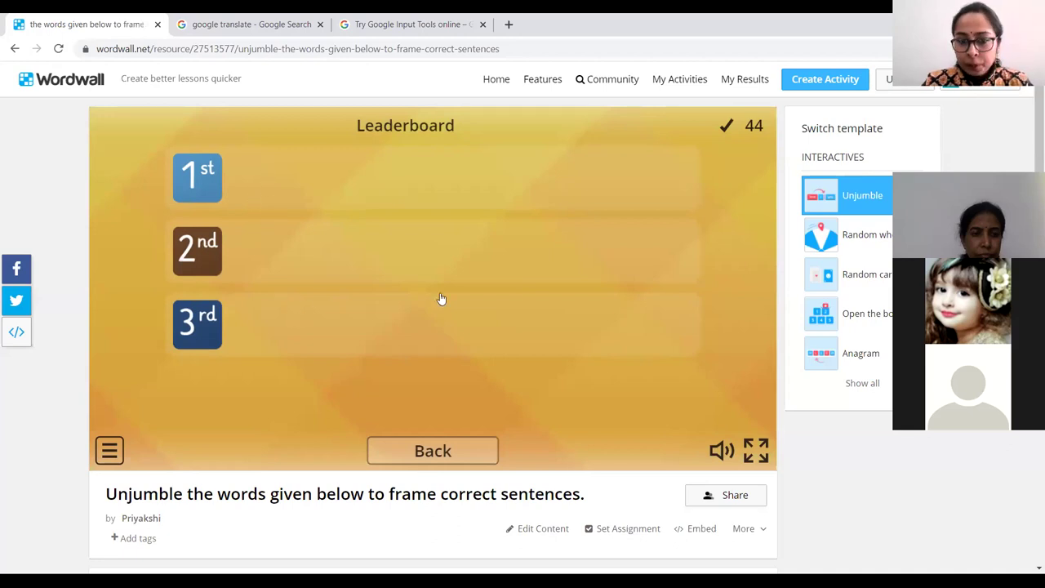
{"action": "scroll", "coordinate": [441, 299], "scroll_direction": "down", "scroll_amount": 3}
{"action": "scroll", "coordinate": [483, 263], "scroll_direction": "down", "scroll_amount": 2}
{"action": "scroll", "coordinate": [489, 274], "scroll_direction": "up", "scroll_amount": 2}
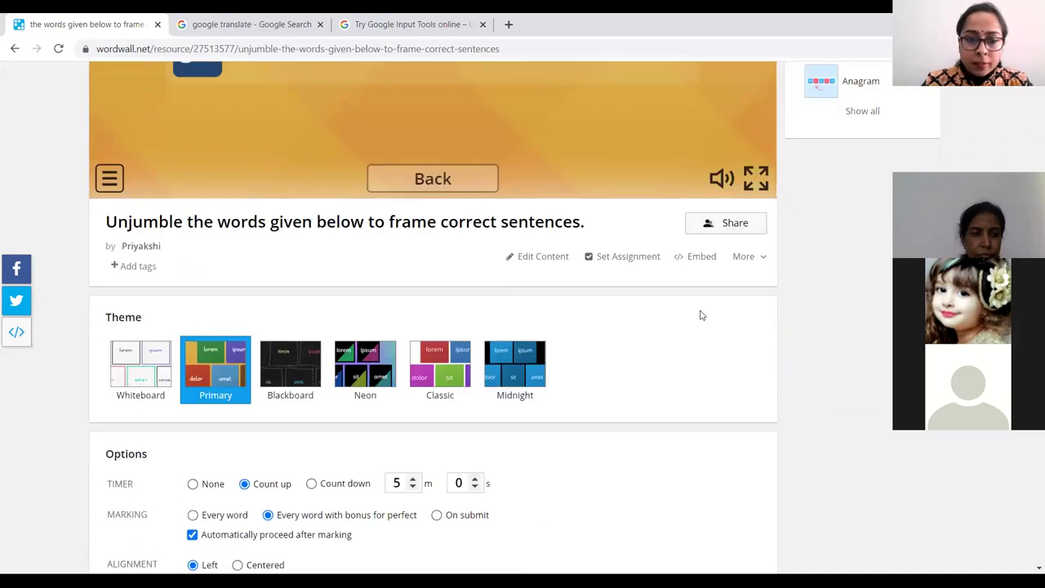
Open the activity's sharing options, highlight the resource link, and close the sharing dialog
{"action": "left_click", "coordinate": [730, 227]}
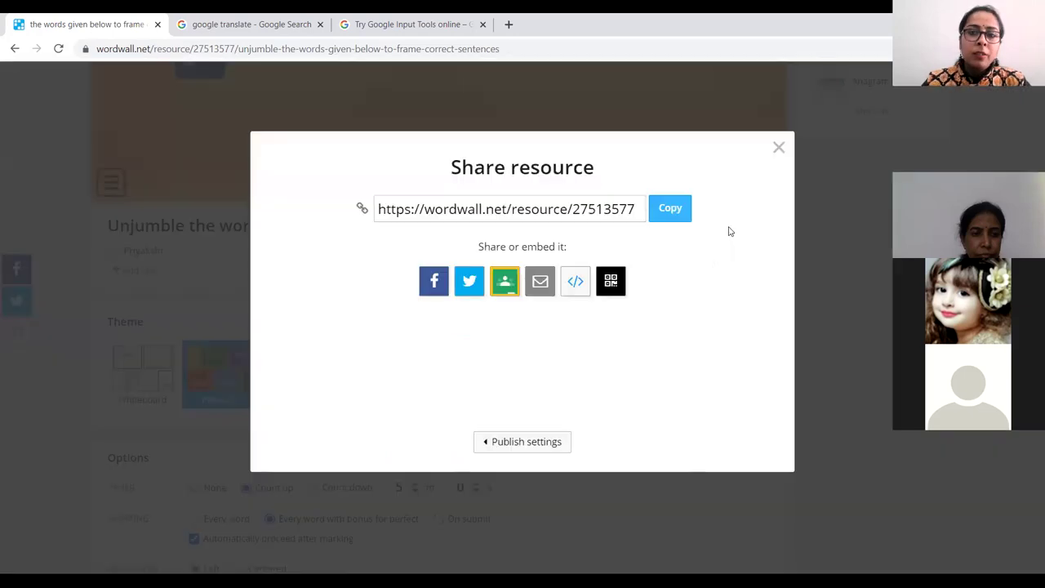
{"action": "left_click", "coordinate": [779, 149]}
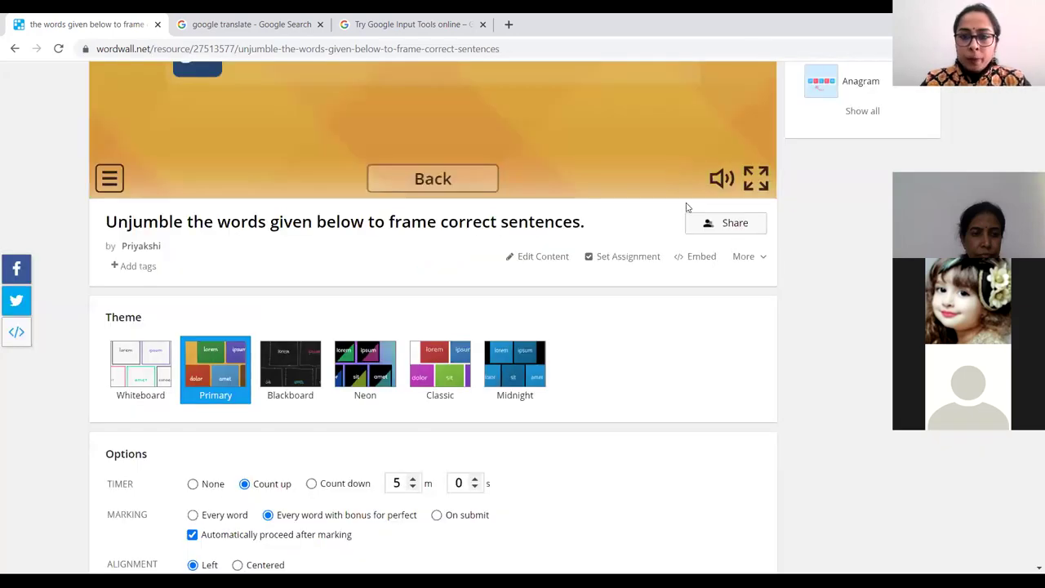
{"action": "left_click", "coordinate": [734, 224]}
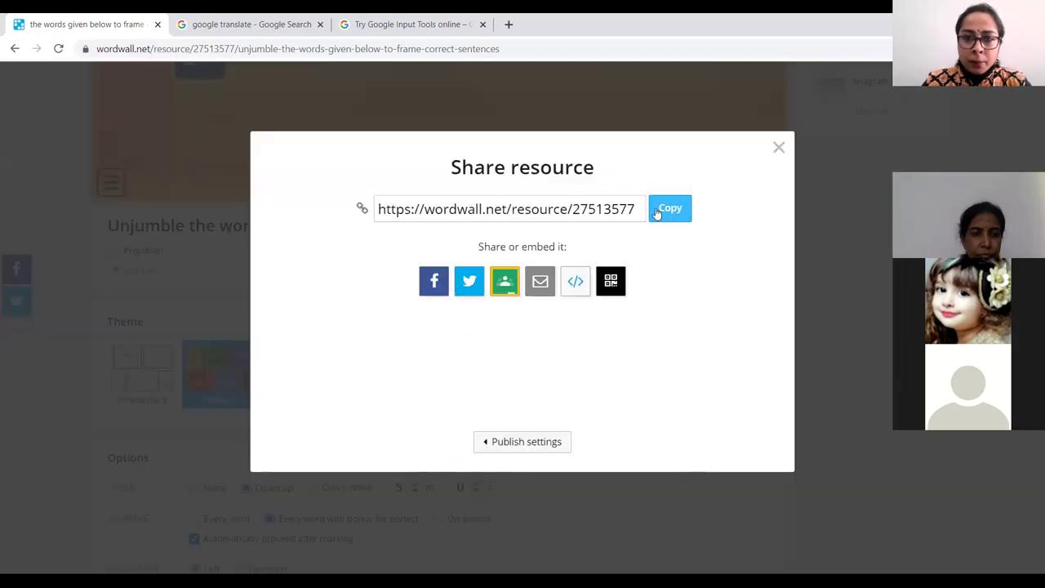
{"action": "left_click_drag", "start_coordinate": [637, 210], "coordinate": [307, 436]}
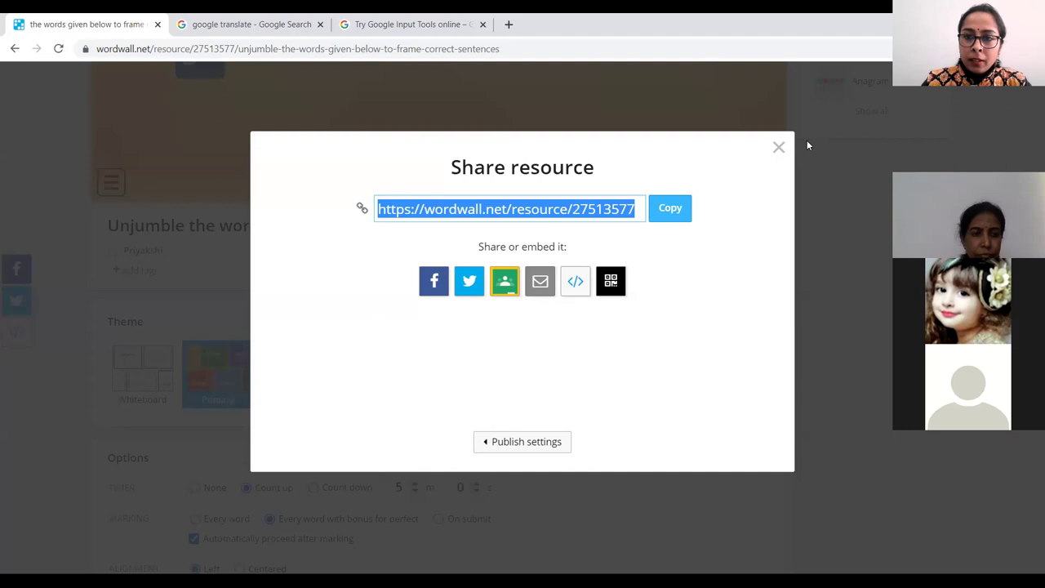
{"action": "left_click", "coordinate": [778, 146]}
Return from the leaderboard to the game results and restart the Unjumble game
{"action": "scroll", "coordinate": [869, 326], "scroll_direction": "up", "scroll_amount": 3}
{"action": "scroll", "coordinate": [473, 313], "scroll_direction": "down", "scroll_amount": 2}
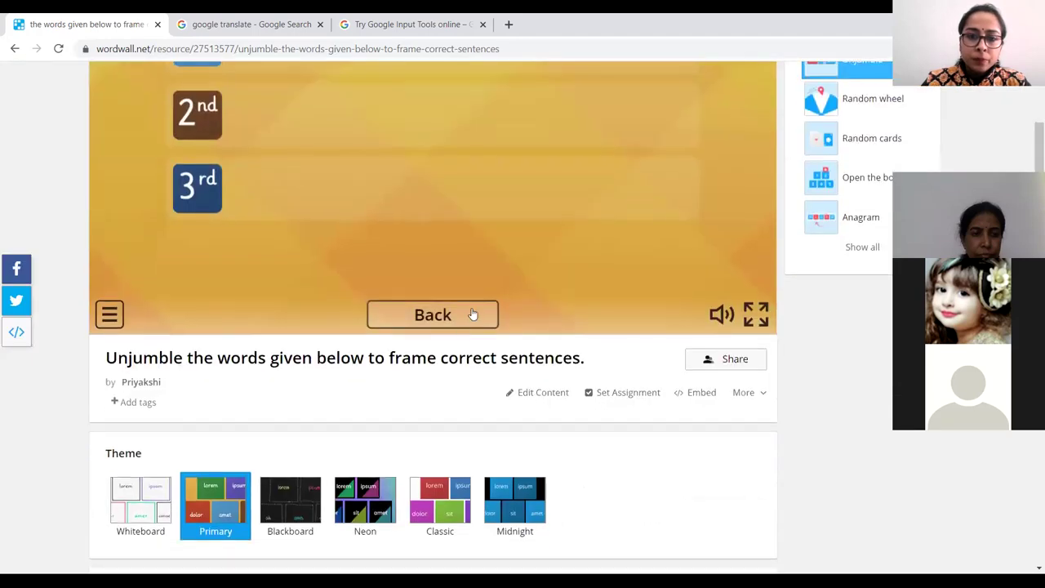
{"action": "scroll", "coordinate": [479, 389], "scroll_direction": "up", "scroll_amount": 1}
{"action": "left_click", "coordinate": [454, 402]}
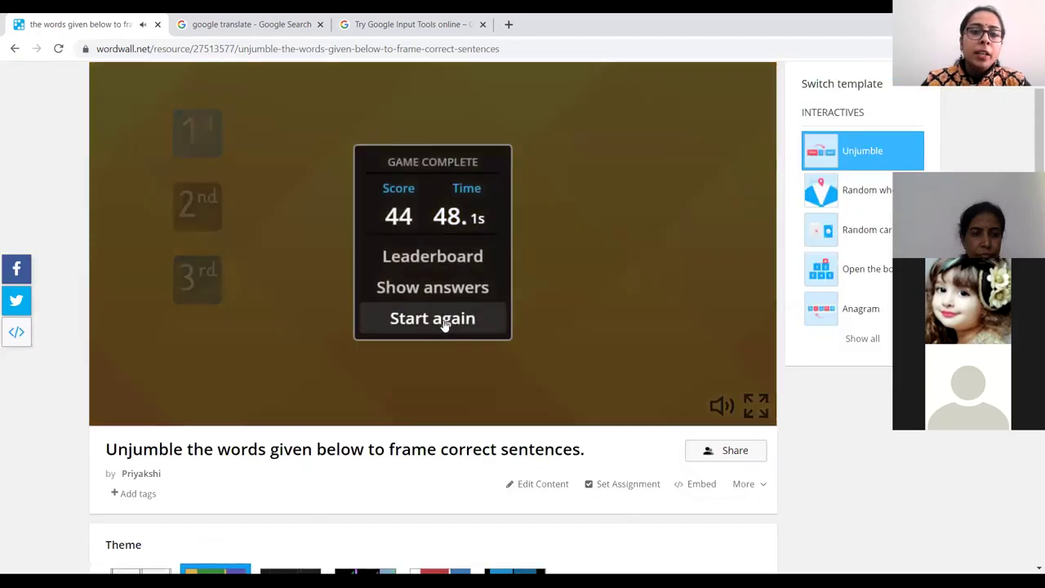
{"action": "left_click", "coordinate": [444, 321]}
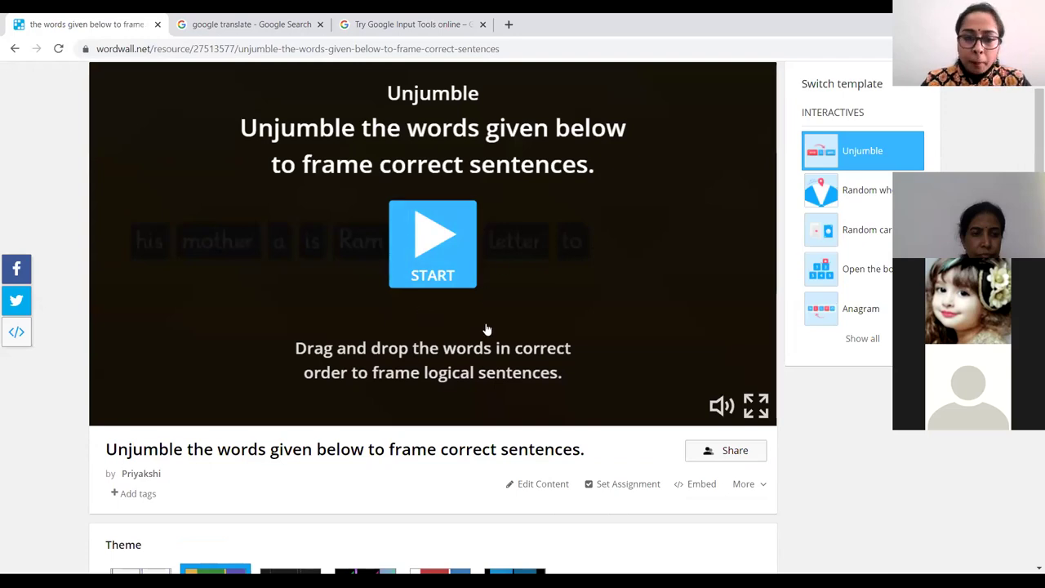
Open the activity's content for editing, review its sentences, and finish without making changes
{"action": "scroll", "coordinate": [524, 328], "scroll_direction": "down", "scroll_amount": 3}
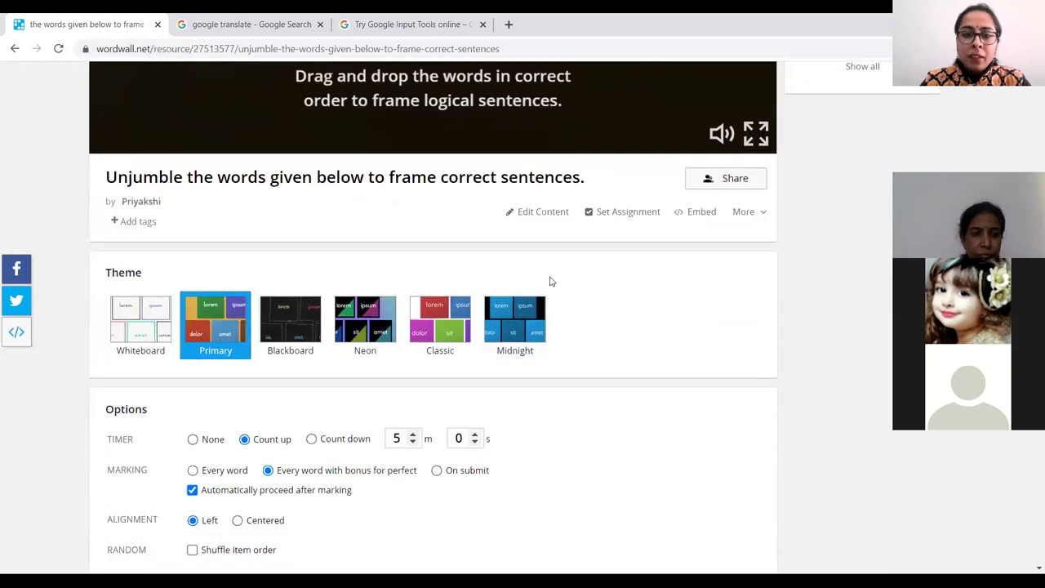
{"action": "left_click", "coordinate": [532, 214]}
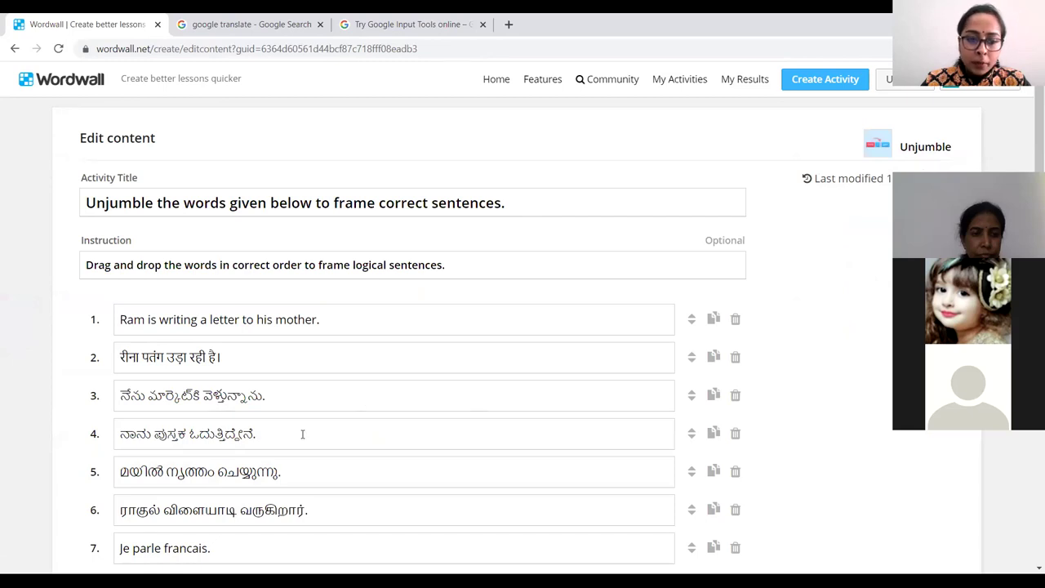
{"action": "scroll", "coordinate": [367, 396], "scroll_direction": "down", "scroll_amount": 5}
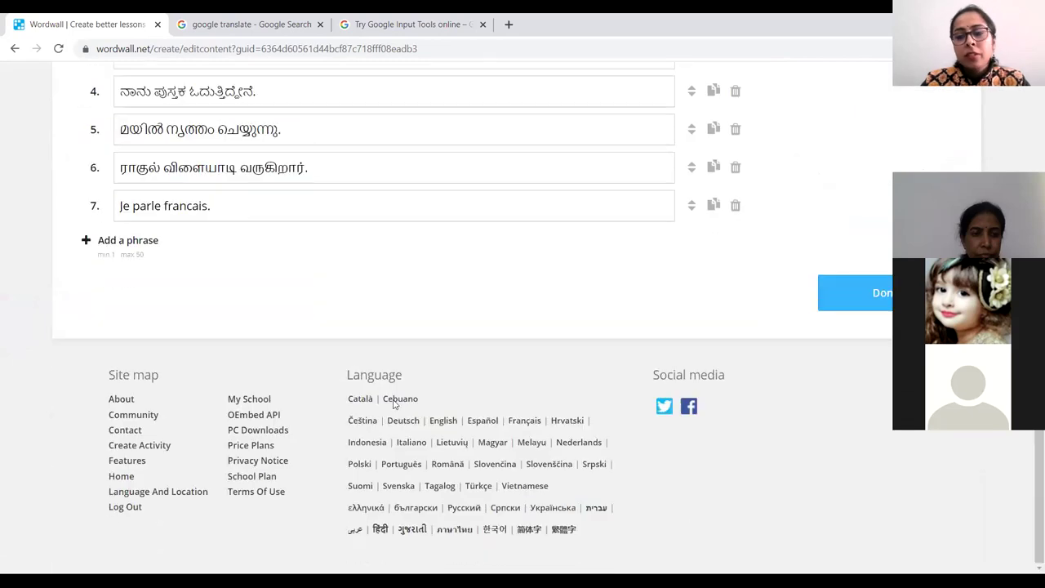
{"action": "left_click", "coordinate": [820, 291]}
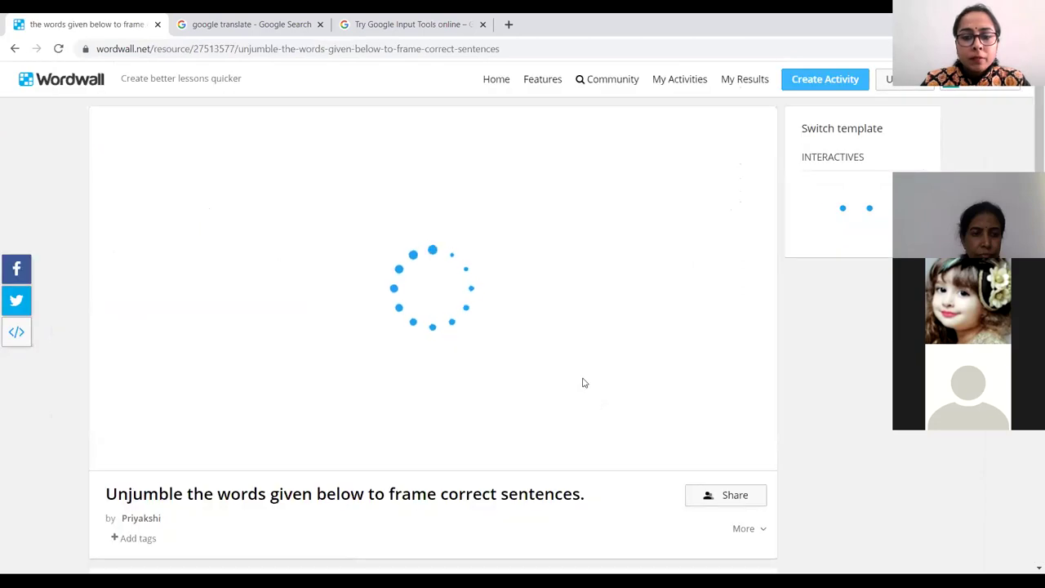
Open the assignment setup, review its registration, deadline and end-of-game options, and close it without starting
{"action": "scroll", "coordinate": [581, 380], "scroll_direction": "down", "scroll_amount": 8}
{"action": "scroll", "coordinate": [580, 384], "scroll_direction": "down", "scroll_amount": 3}
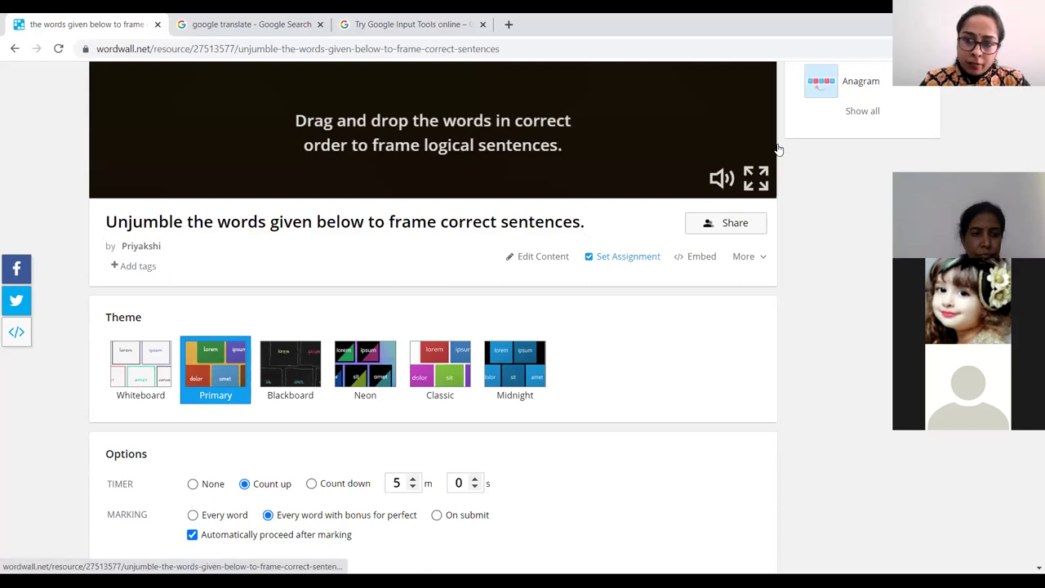
{"action": "left_click", "coordinate": [625, 260]}
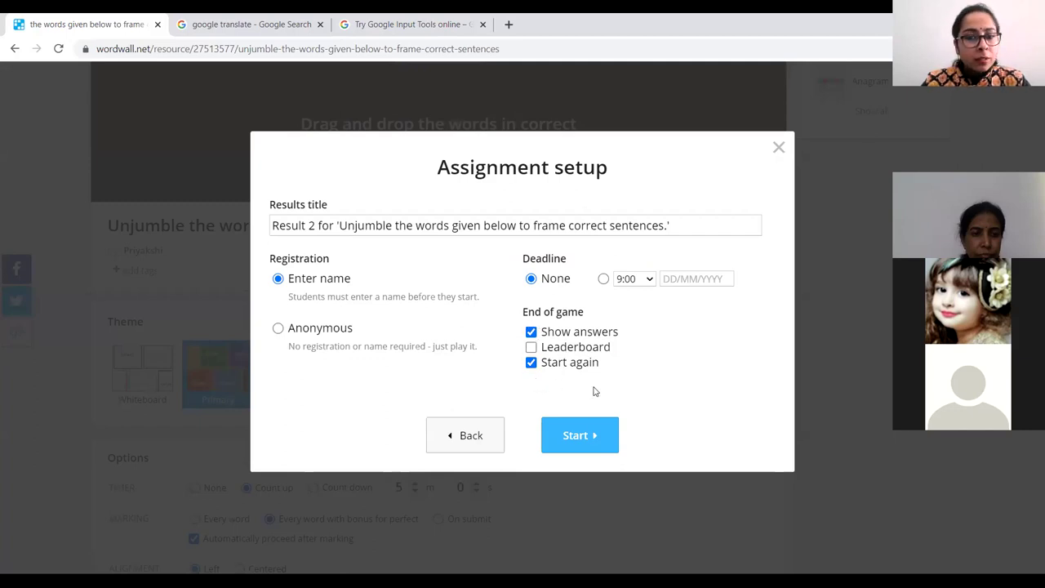
{"action": "left_click", "coordinate": [776, 150]}
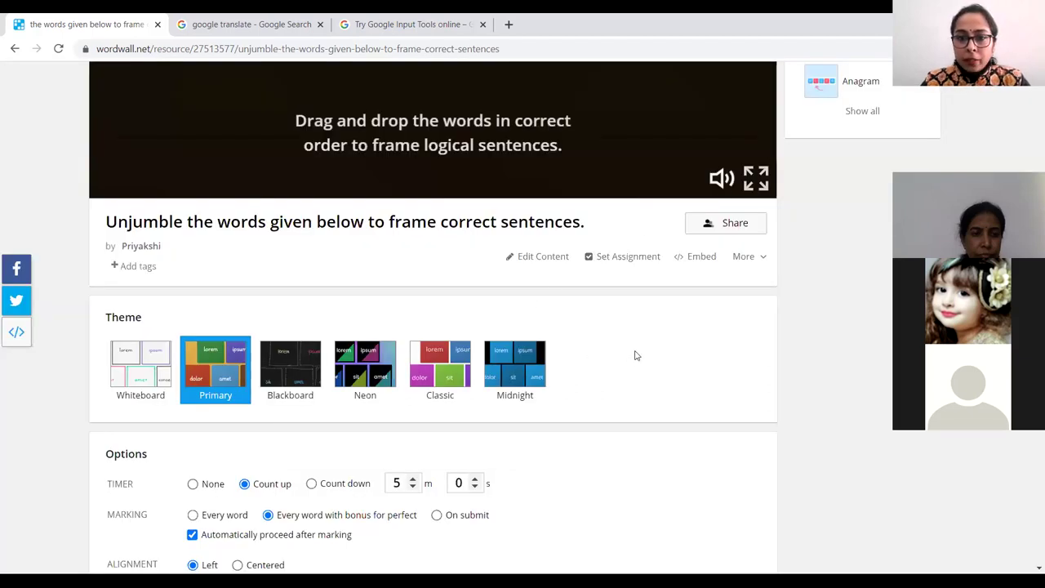
Set the activity's timer to None, keep Show answers enabled, and apply the options to this activity
{"action": "scroll", "coordinate": [636, 355], "scroll_direction": "down", "scroll_amount": 3}
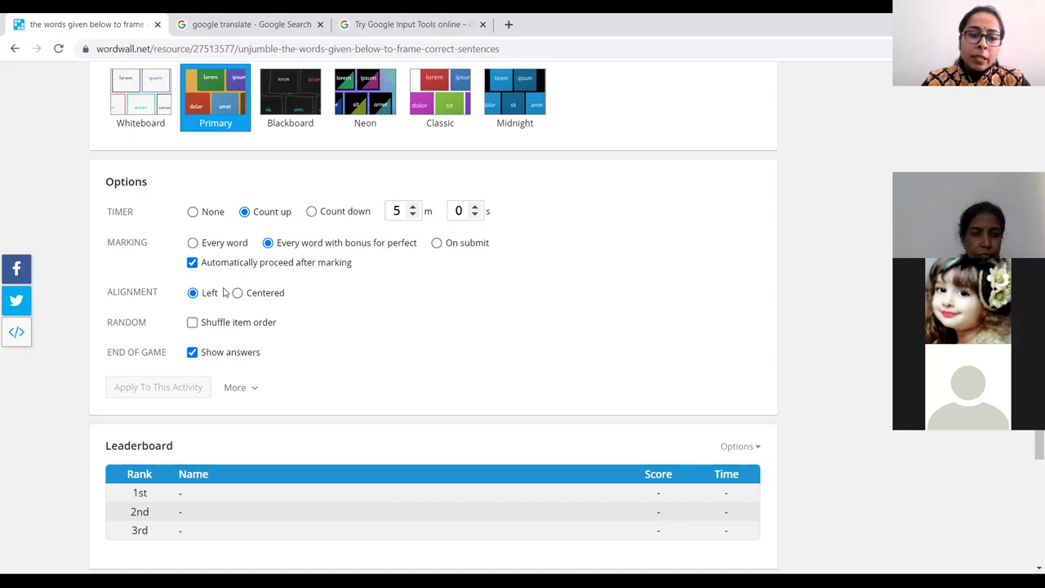
{"action": "left_click", "coordinate": [192, 211]}
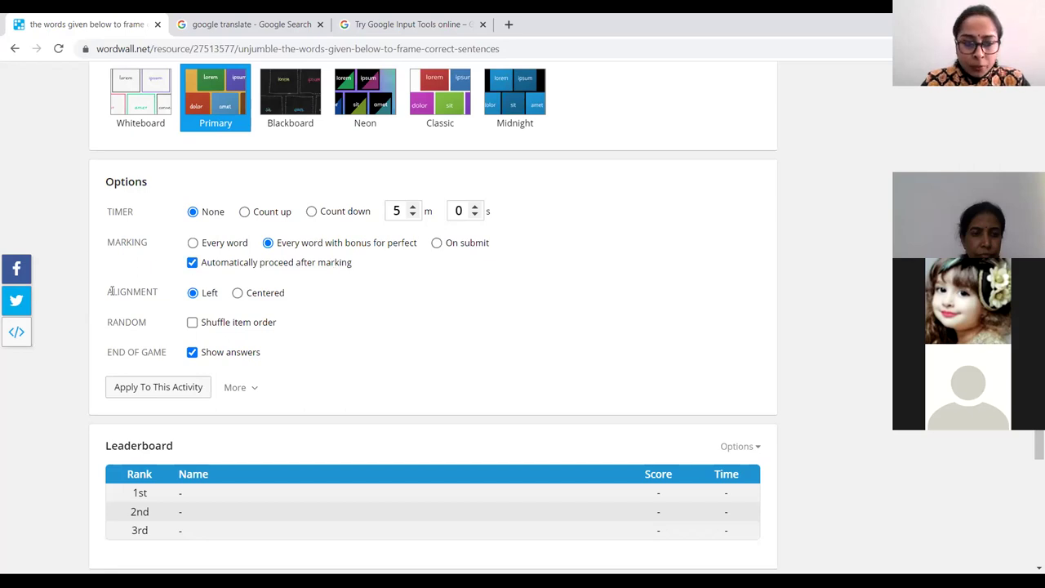
{"action": "left_click", "coordinate": [193, 356]}
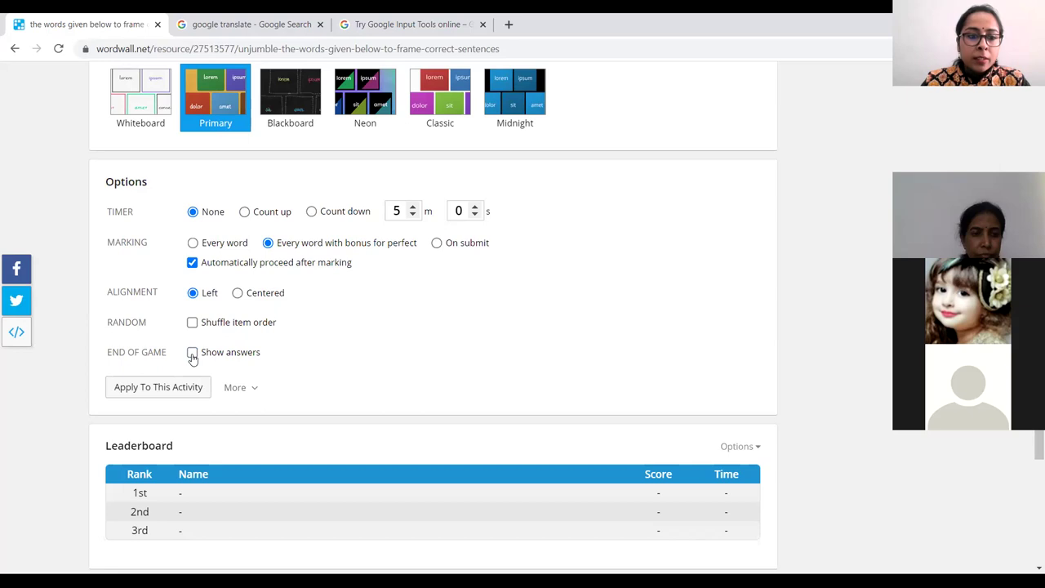
{"action": "left_click", "coordinate": [193, 357]}
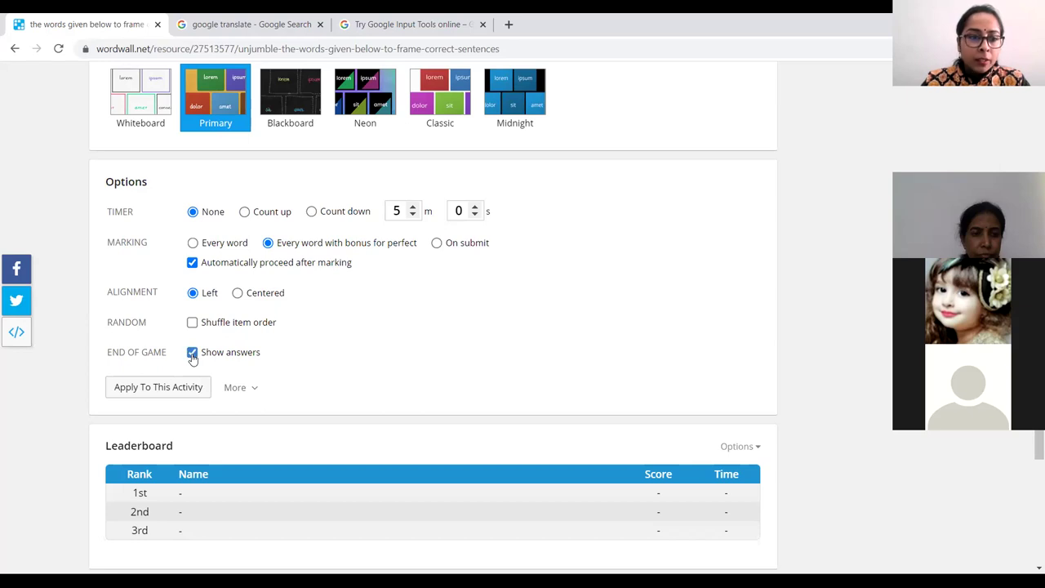
{"action": "left_click", "coordinate": [158, 387]}
Look over the activity page's game preview, themes, options and leaderboard
{"action": "scroll", "coordinate": [343, 399], "scroll_direction": "down", "scroll_amount": 10}
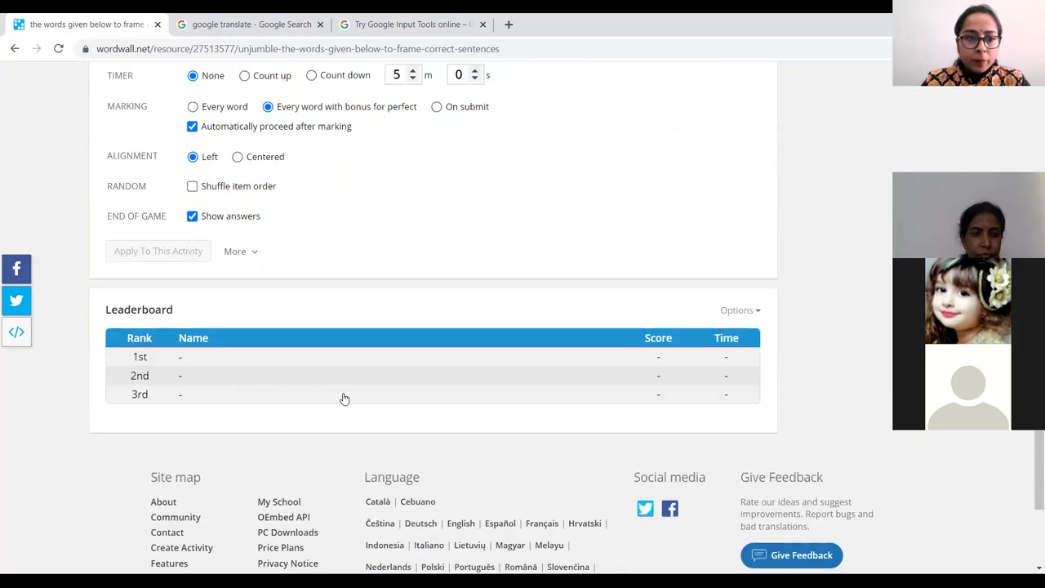
{"action": "scroll", "coordinate": [343, 396], "scroll_direction": "up", "scroll_amount": 3}
{"action": "scroll", "coordinate": [342, 397], "scroll_direction": "down", "scroll_amount": 2}
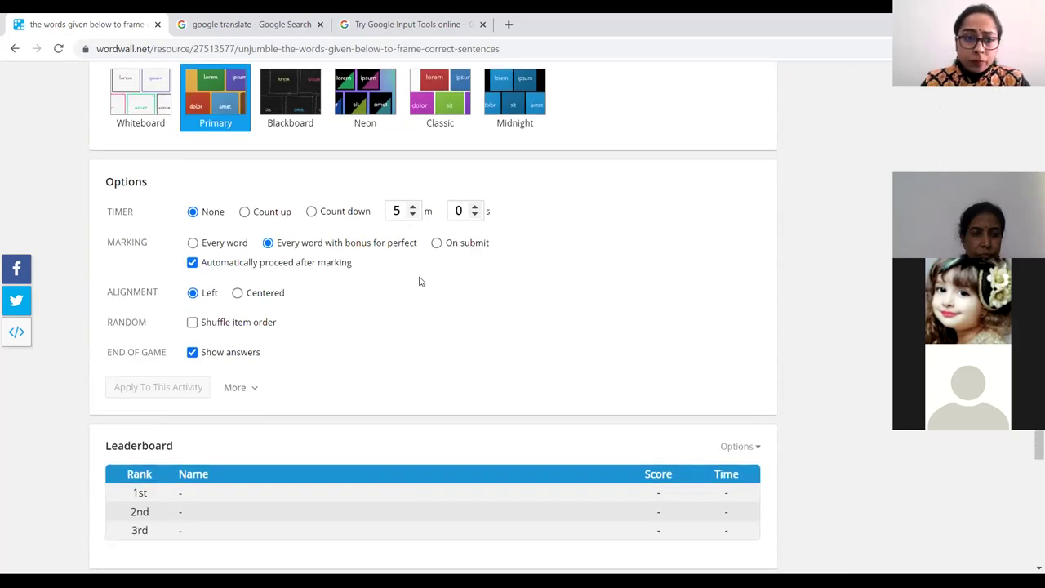
{"action": "scroll", "coordinate": [326, 294], "scroll_direction": "down", "scroll_amount": 2}
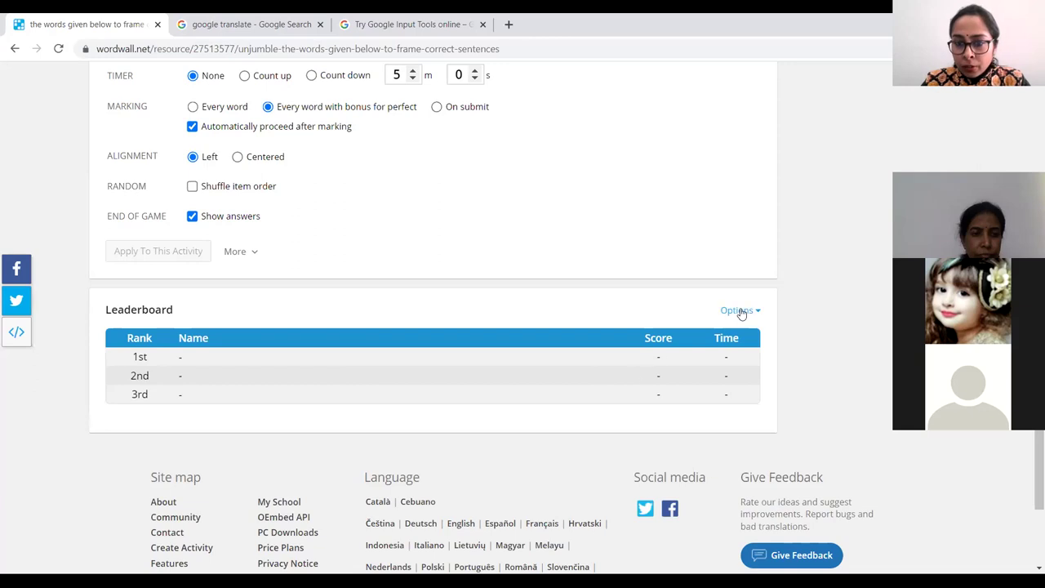
{"action": "scroll", "coordinate": [235, 292], "scroll_direction": "up", "scroll_amount": 10}
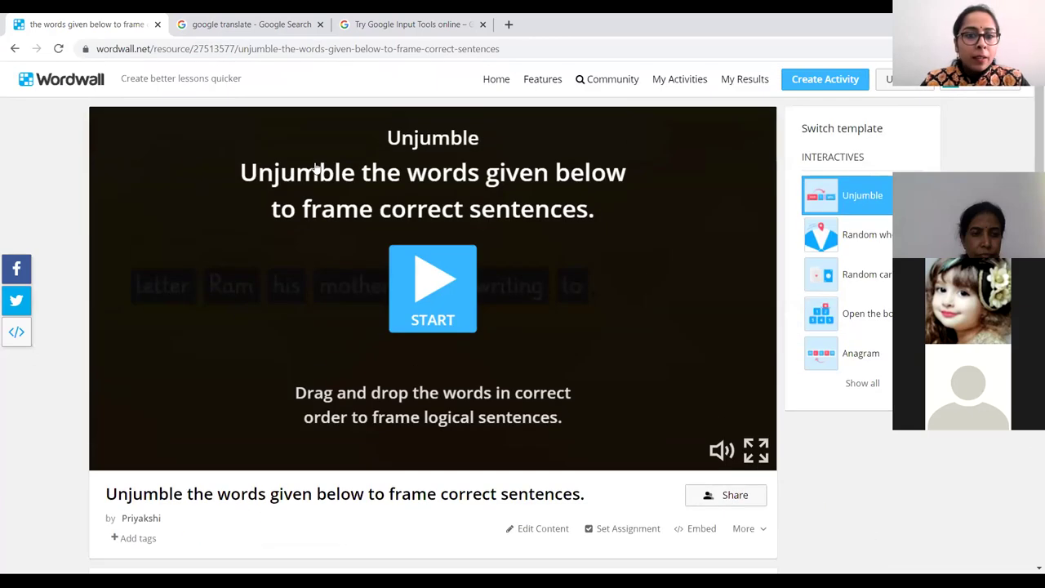
{"action": "scroll", "coordinate": [277, 294], "scroll_direction": "down", "scroll_amount": 2}
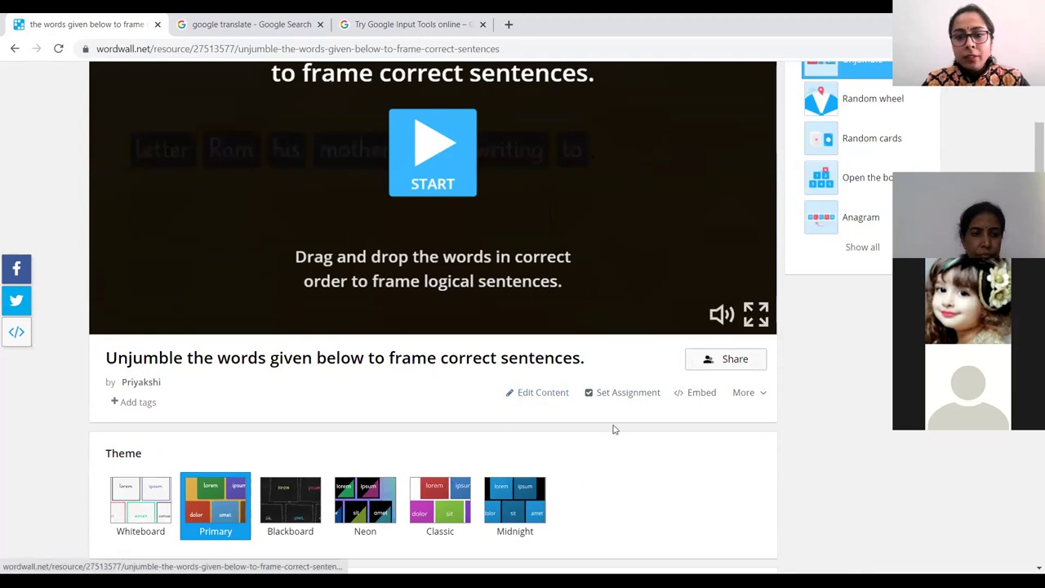
{"action": "scroll", "coordinate": [665, 433], "scroll_direction": "down", "scroll_amount": 4}
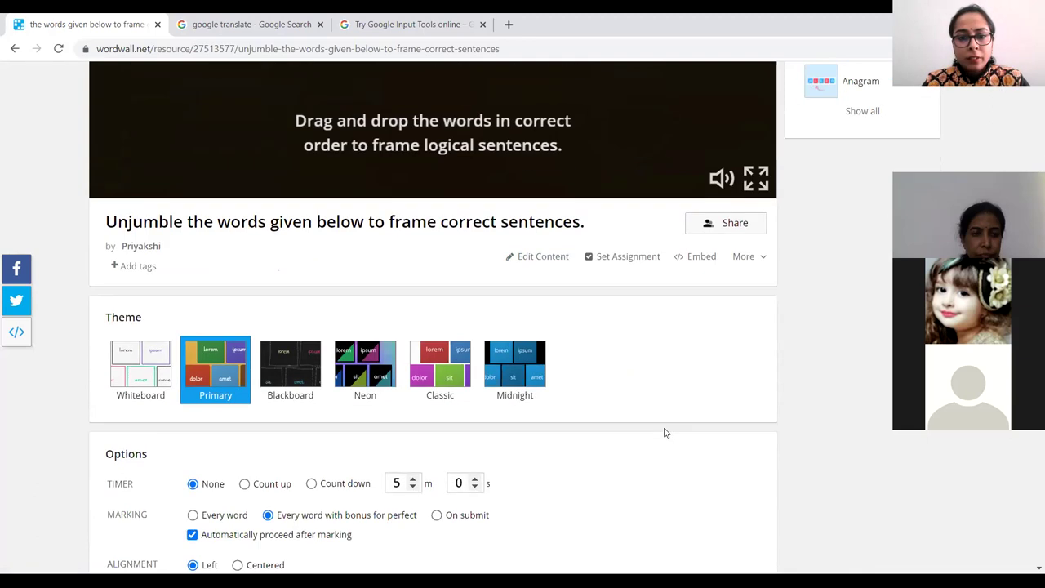
{"action": "scroll", "coordinate": [555, 356], "scroll_direction": "down", "scroll_amount": 2}
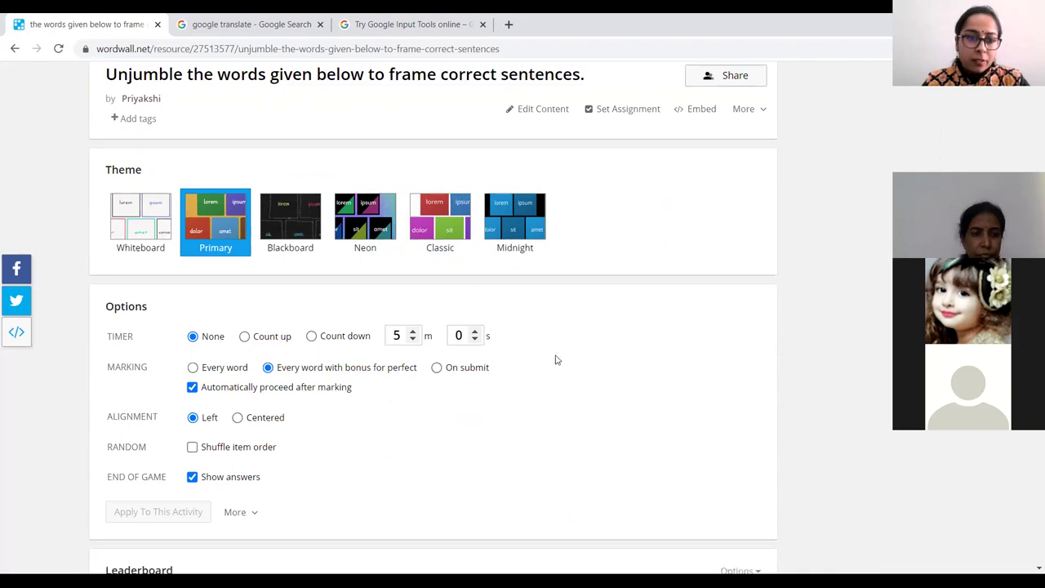
Set the leaderboard size to Top 40 and delete all of the leaderboard's entries
{"action": "scroll", "coordinate": [386, 275], "scroll_direction": "down", "scroll_amount": 3}
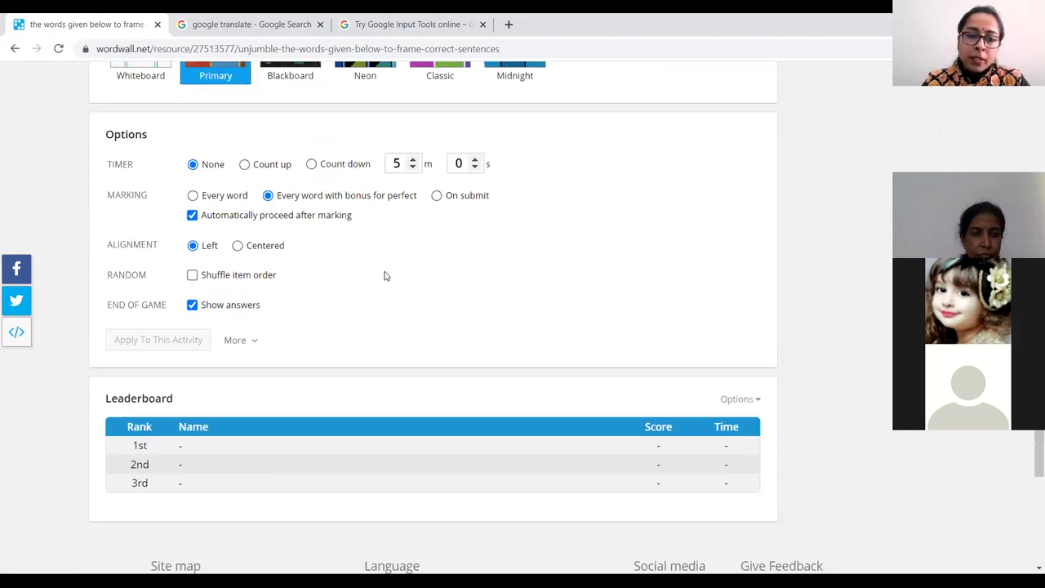
{"action": "scroll", "coordinate": [385, 276], "scroll_direction": "down", "scroll_amount": 1}
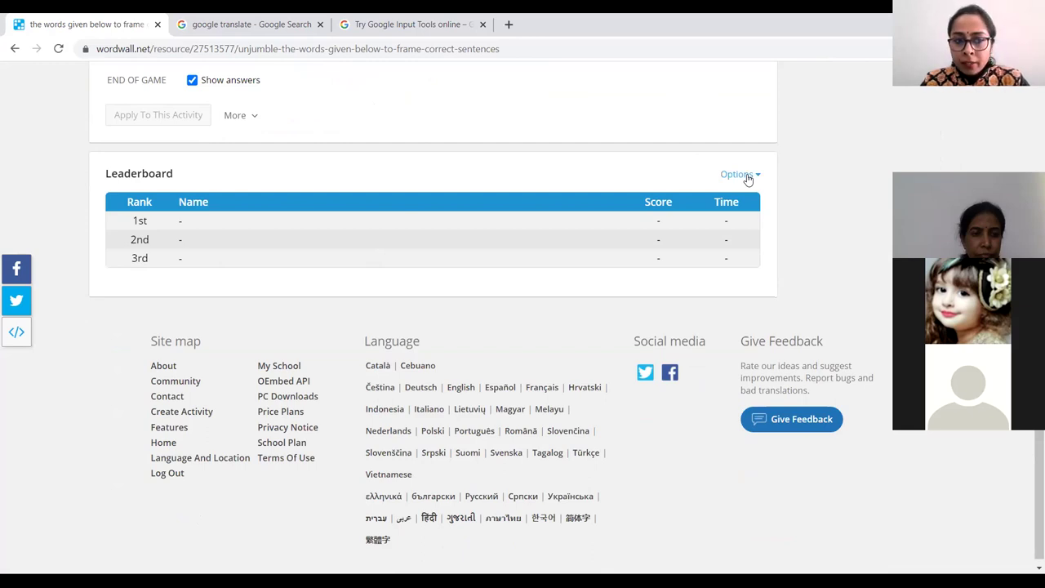
{"action": "left_click", "coordinate": [744, 176]}
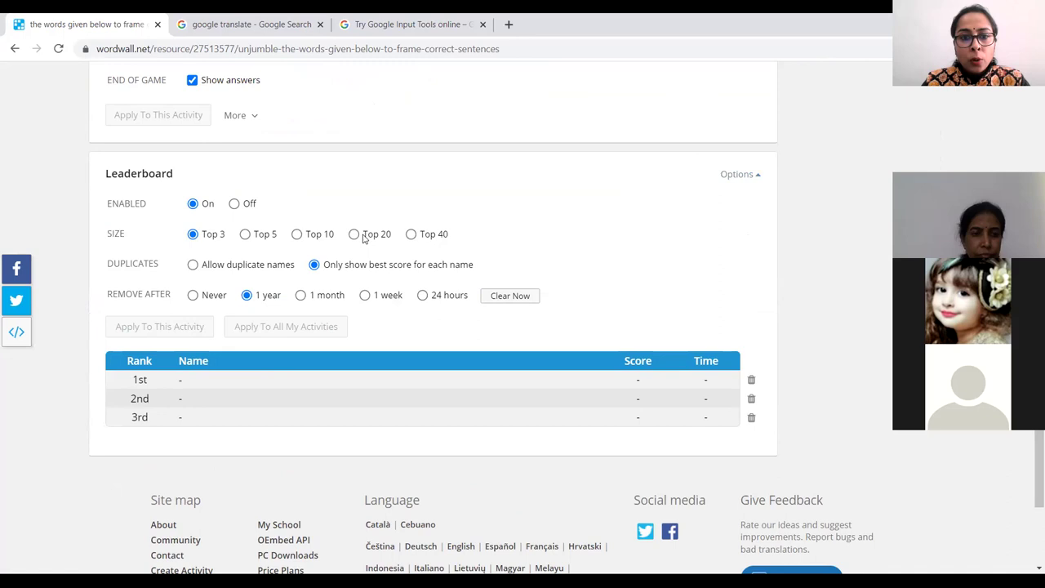
{"action": "left_click", "coordinate": [411, 235]}
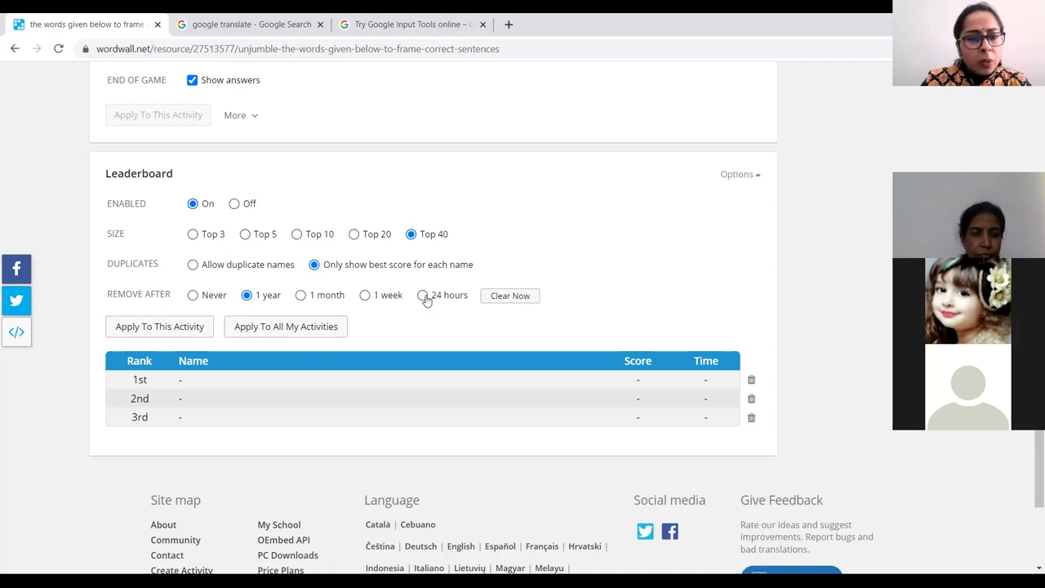
{"action": "left_click", "coordinate": [501, 300]}
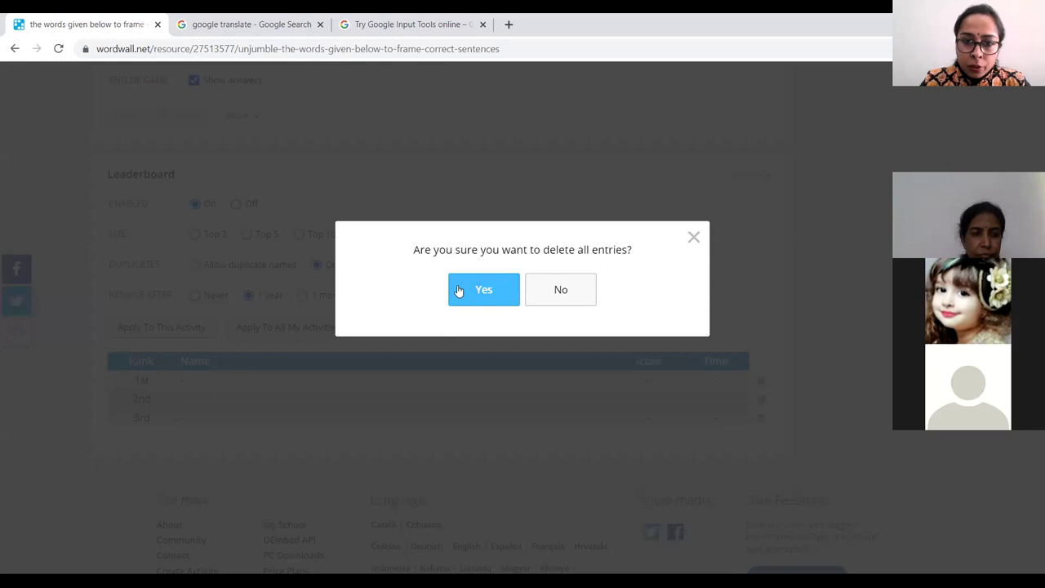
{"action": "left_click", "coordinate": [458, 291]}
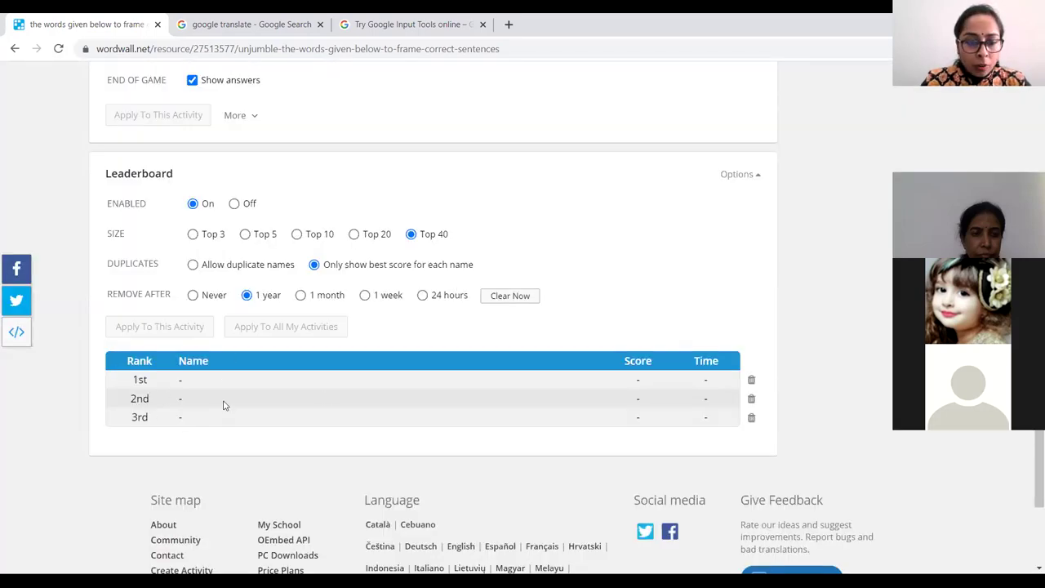
{"action": "scroll", "coordinate": [226, 416], "scroll_direction": "down", "scroll_amount": 2}
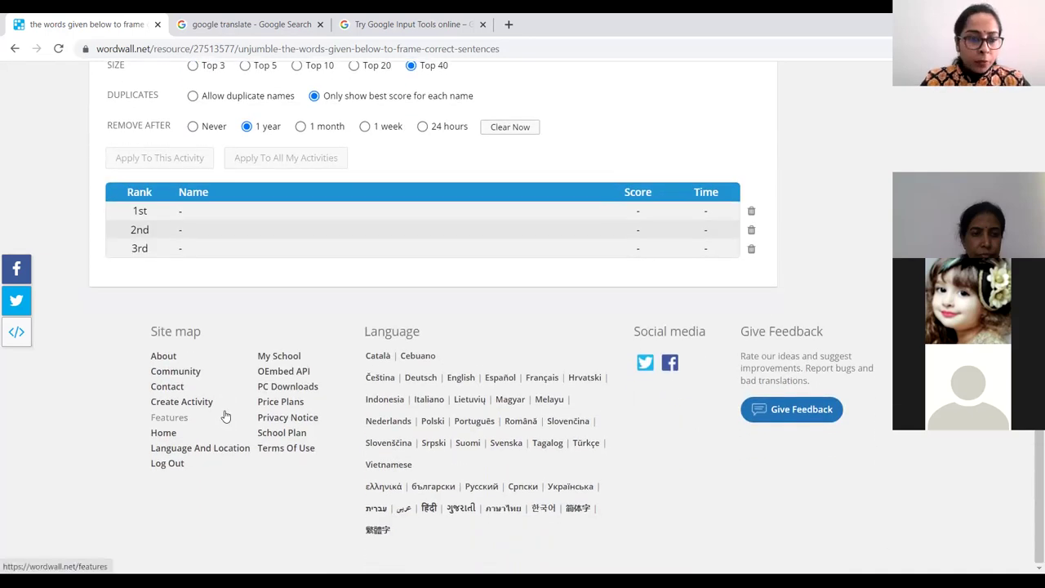
{"action": "scroll", "coordinate": [226, 415], "scroll_direction": "up", "scroll_amount": 10}
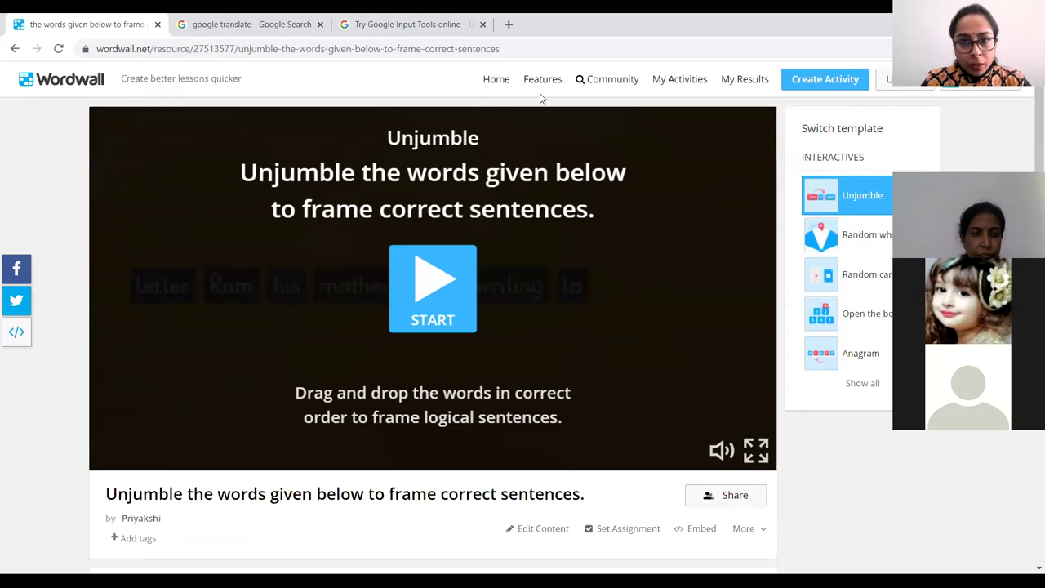
Look over the saved activities and the template list on the Wordwall home page
{"action": "left_click", "coordinate": [672, 87]}
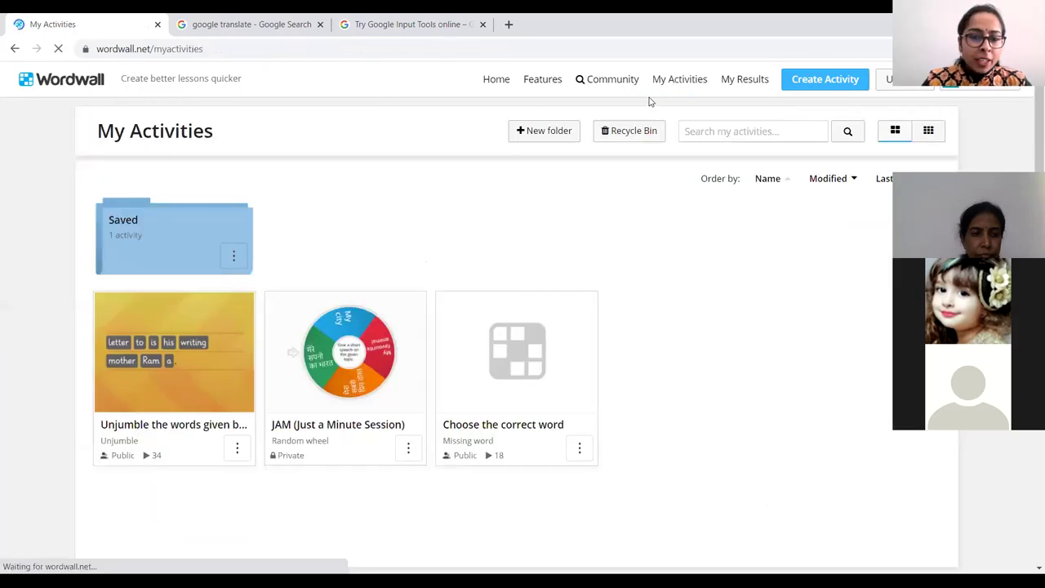
{"action": "left_click", "coordinate": [496, 79]}
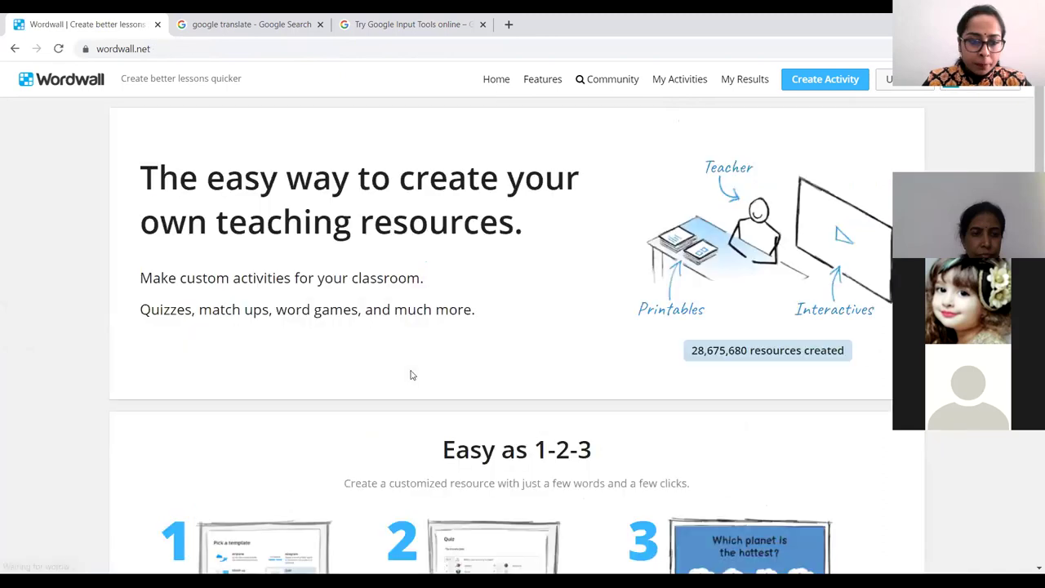
{"action": "scroll", "coordinate": [410, 371], "scroll_direction": "down", "scroll_amount": 10}
{"action": "scroll", "coordinate": [410, 370], "scroll_direction": "down", "scroll_amount": 1}
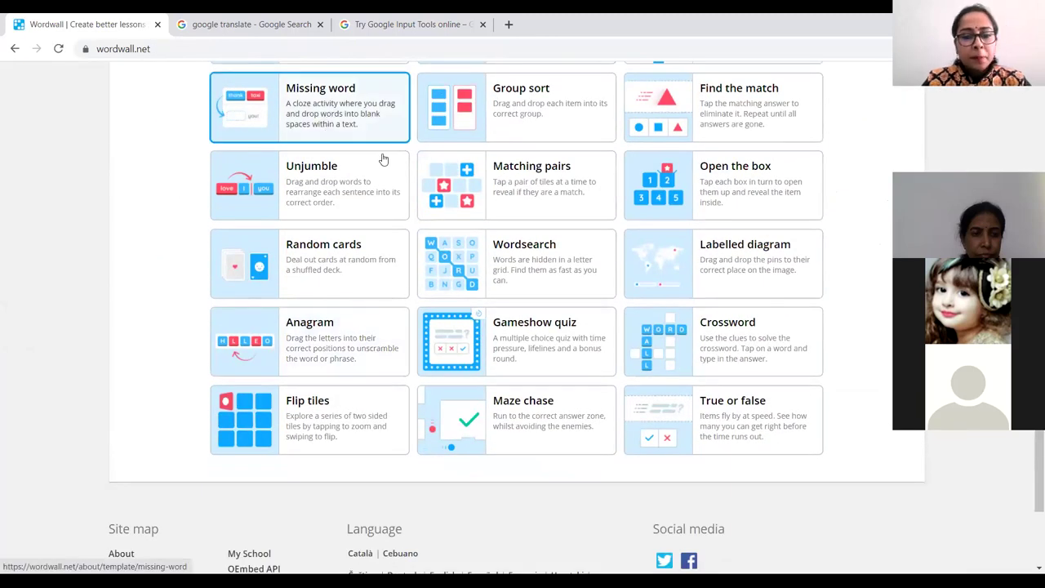
{"action": "scroll", "coordinate": [547, 297], "scroll_direction": "up", "scroll_amount": 10}
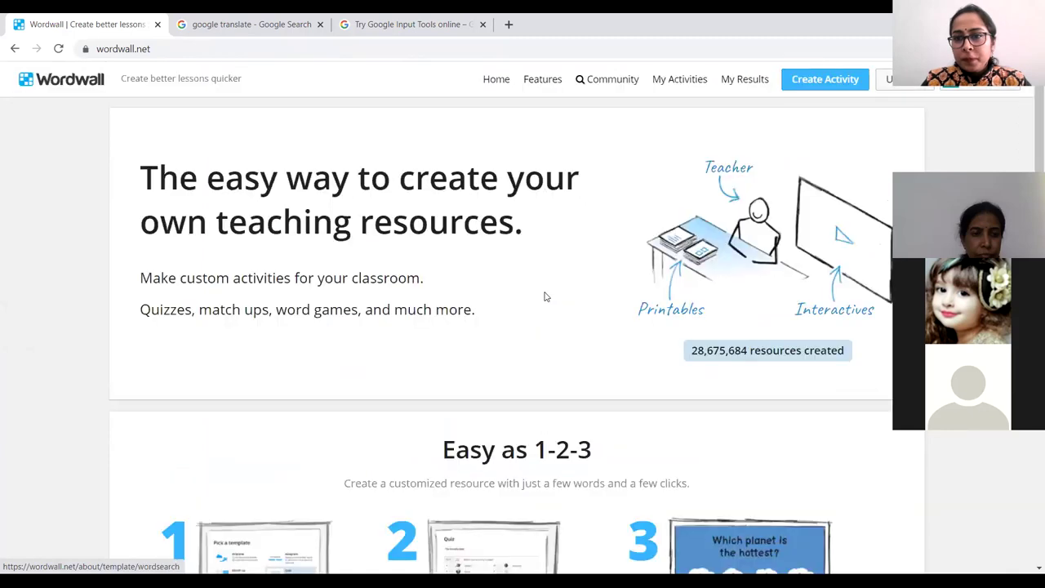
Open the "Choose the correct word" missing word activity from the saved activities
{"action": "left_click", "coordinate": [672, 87]}
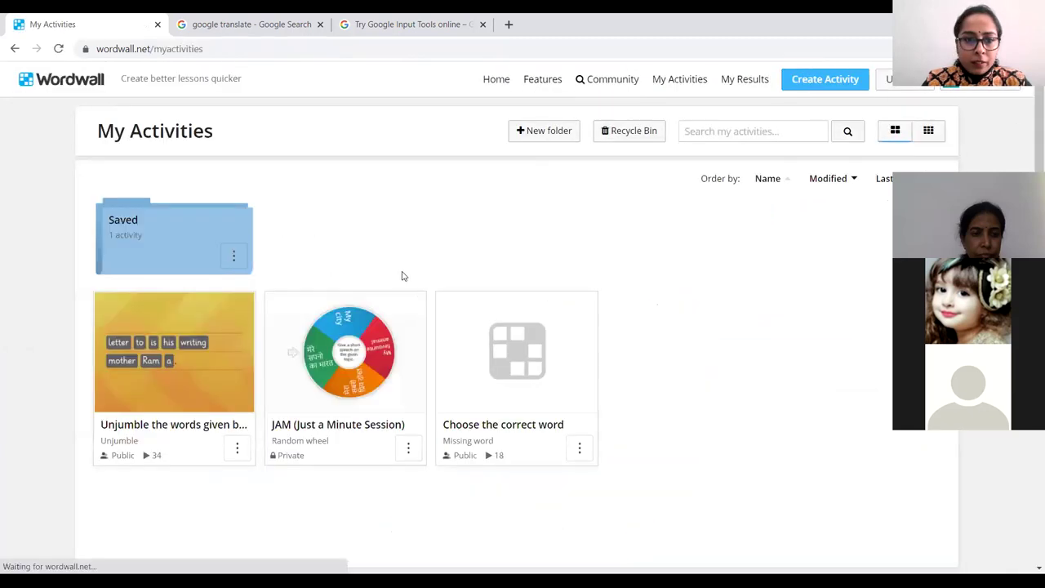
{"action": "scroll", "coordinate": [571, 256], "scroll_direction": "down", "scroll_amount": 2}
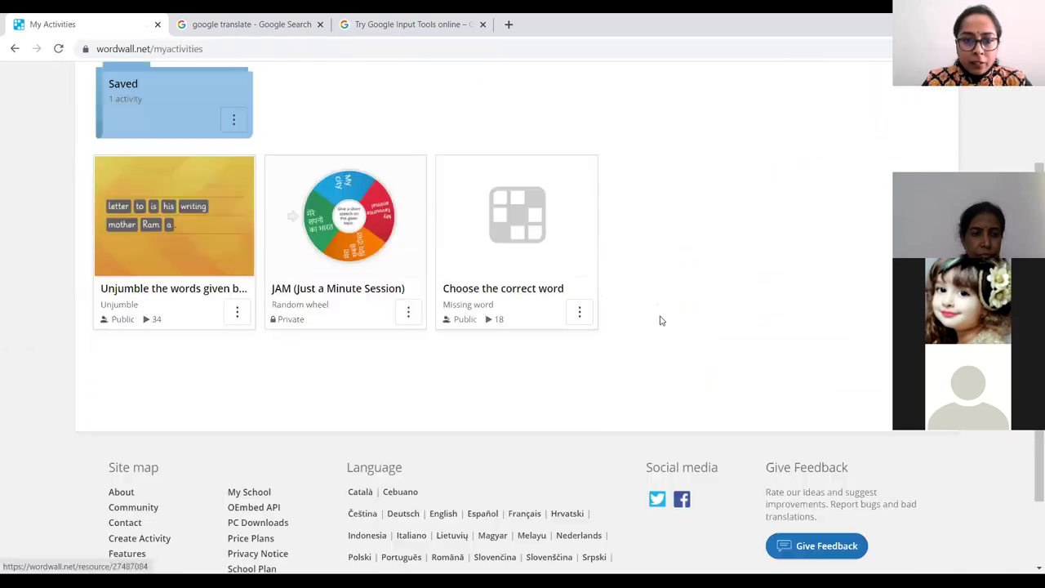
{"action": "left_click", "coordinate": [535, 243]}
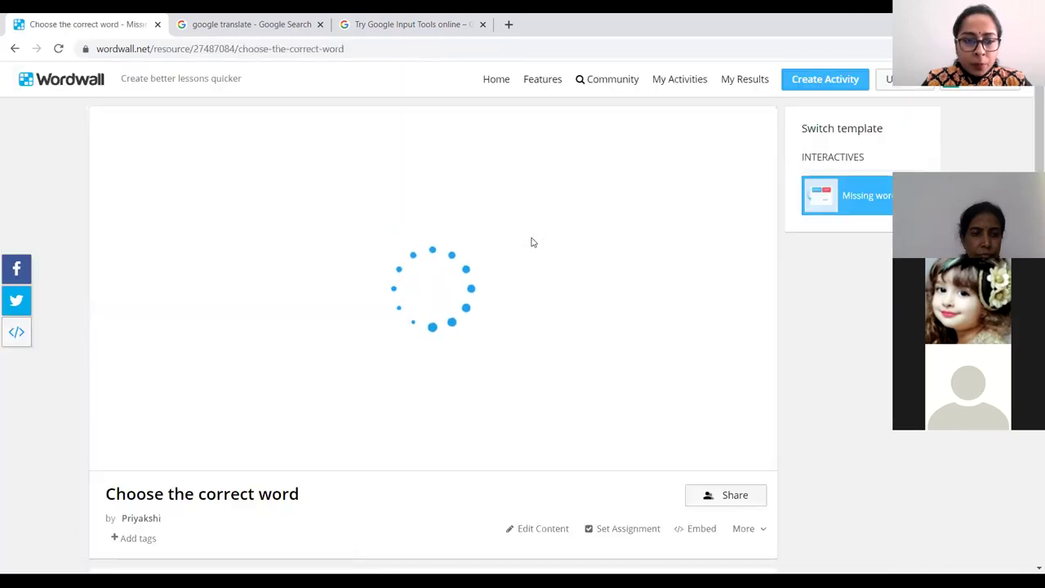
Show the sharing QR code of the "Choose the correct word" activity twice, closing it each time
{"action": "scroll", "coordinate": [577, 295], "scroll_direction": "down", "scroll_amount": 3}
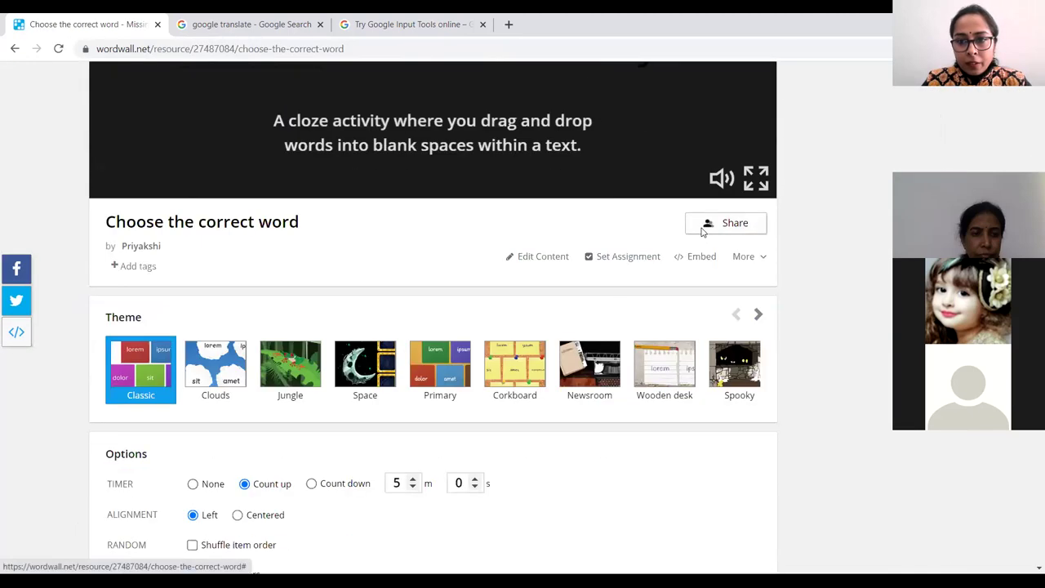
{"action": "left_click", "coordinate": [699, 229]}
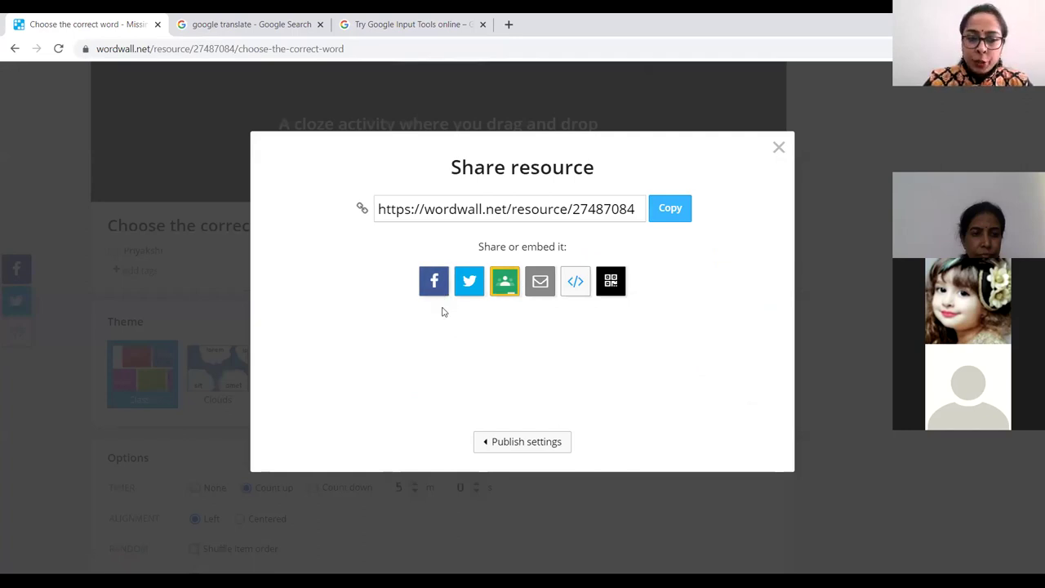
{"action": "left_click", "coordinate": [611, 281]}
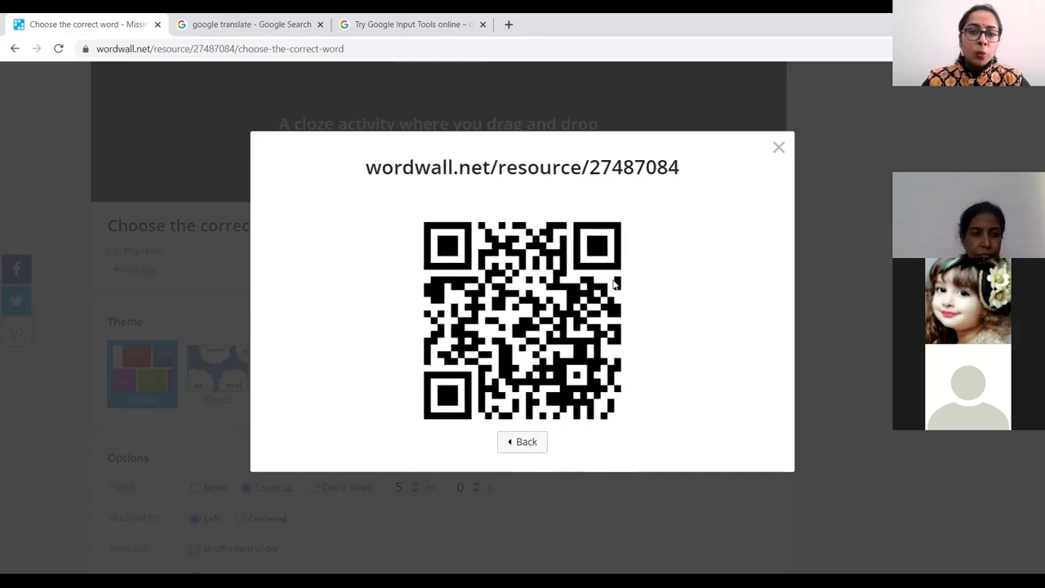
{"action": "left_click", "coordinate": [779, 147]}
{"action": "left_click", "coordinate": [737, 230]}
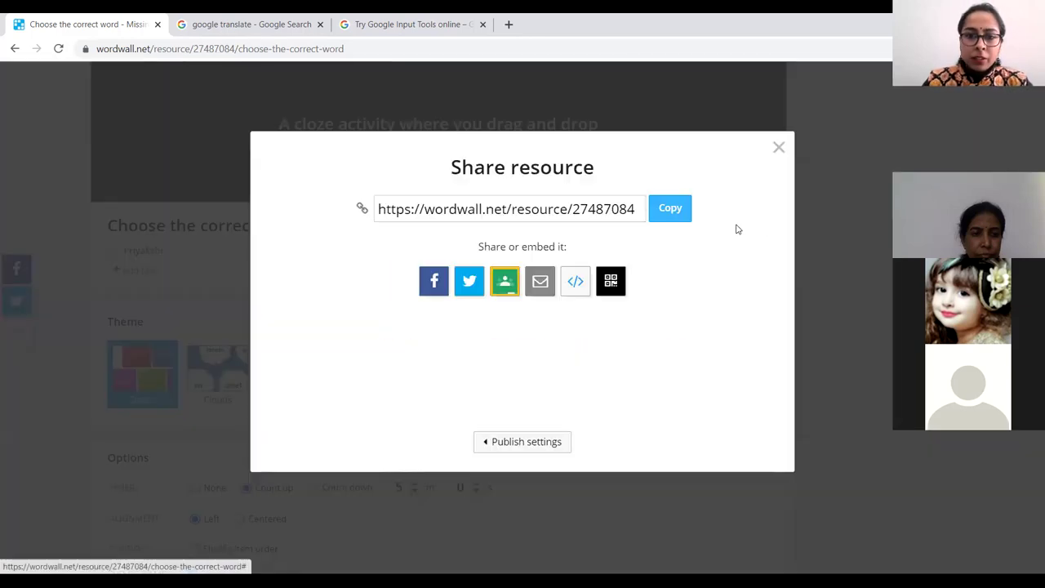
{"action": "left_click", "coordinate": [611, 282]}
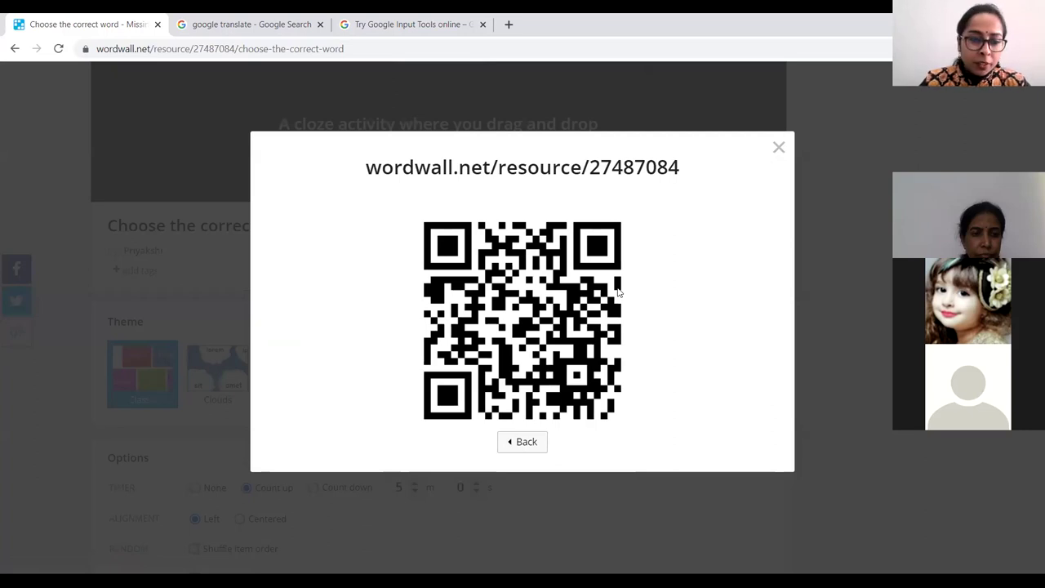
{"action": "left_click", "coordinate": [779, 148]}
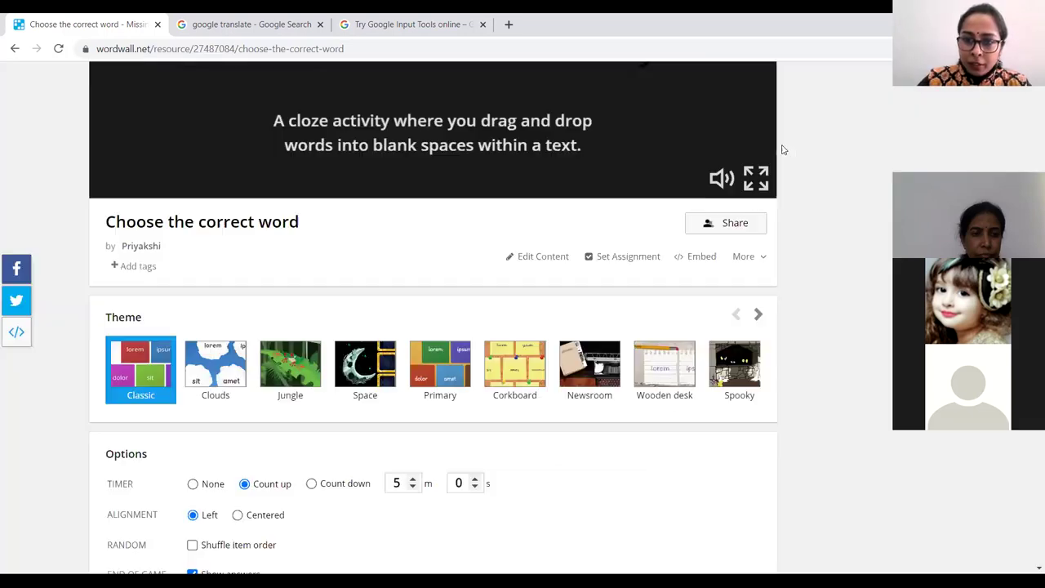
Open the leaderboard options, look through its entries, and delete all of them
{"action": "scroll", "coordinate": [811, 241], "scroll_direction": "down", "scroll_amount": 15}
{"action": "scroll", "coordinate": [811, 241], "scroll_direction": "up", "scroll_amount": 2}
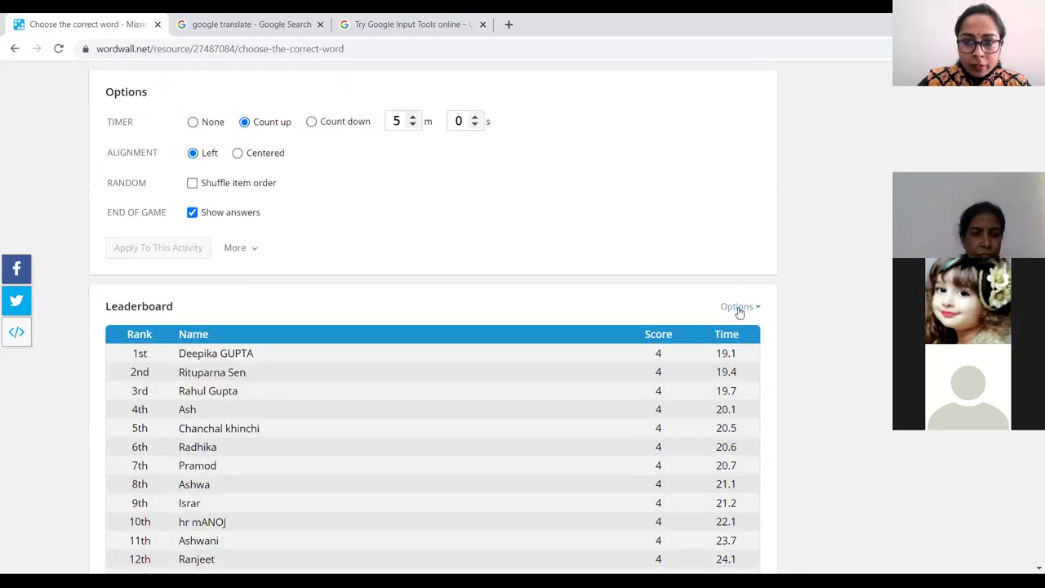
{"action": "left_click", "coordinate": [739, 307]}
{"action": "scroll", "coordinate": [619, 329], "scroll_direction": "down", "scroll_amount": 2}
{"action": "left_click", "coordinate": [524, 297]}
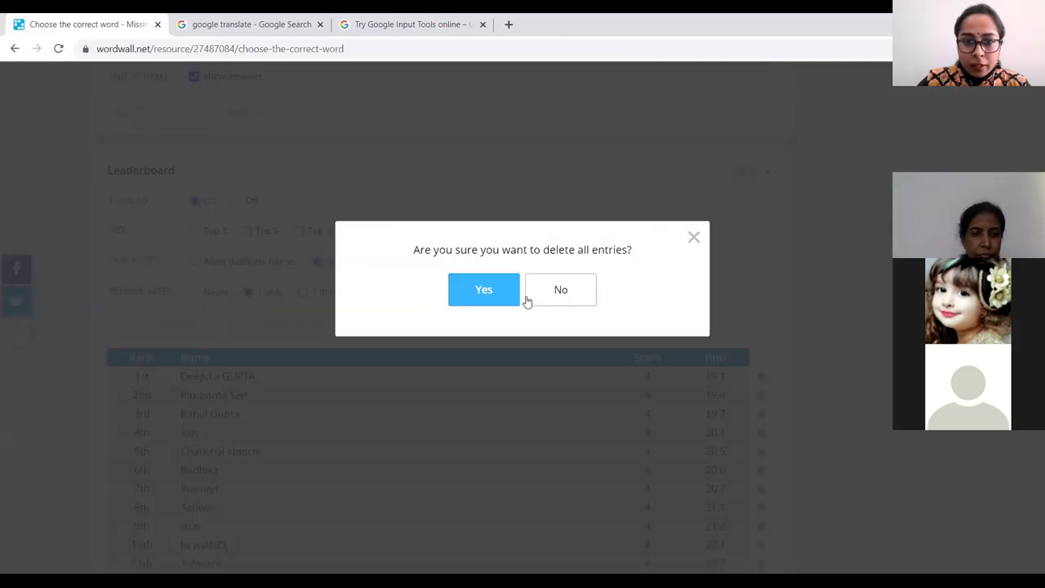
{"action": "left_click", "coordinate": [693, 239]}
{"action": "scroll", "coordinate": [699, 242], "scroll_direction": "down", "scroll_amount": 10}
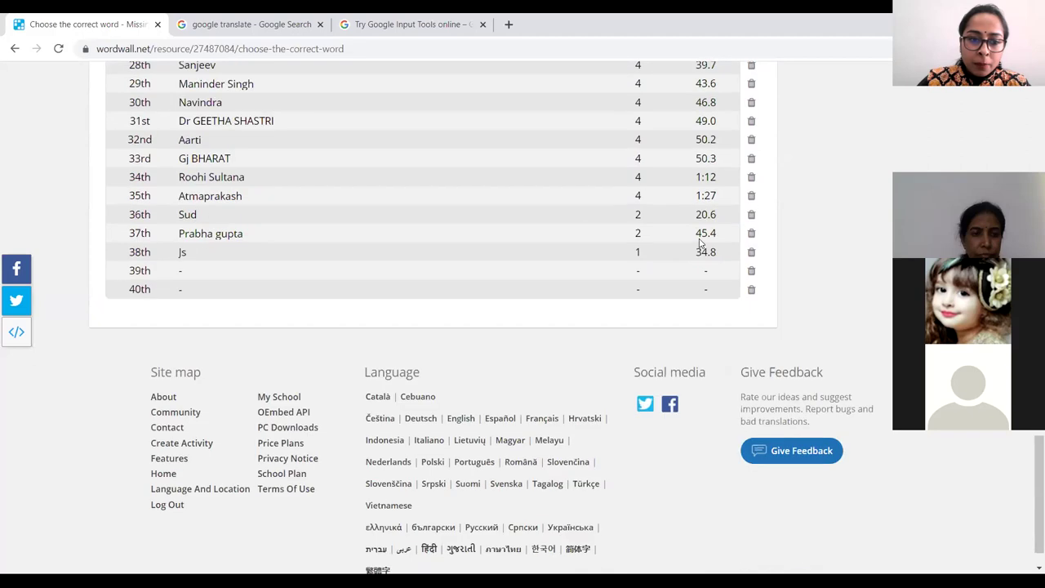
{"action": "scroll", "coordinate": [699, 239], "scroll_direction": "up", "scroll_amount": 10}
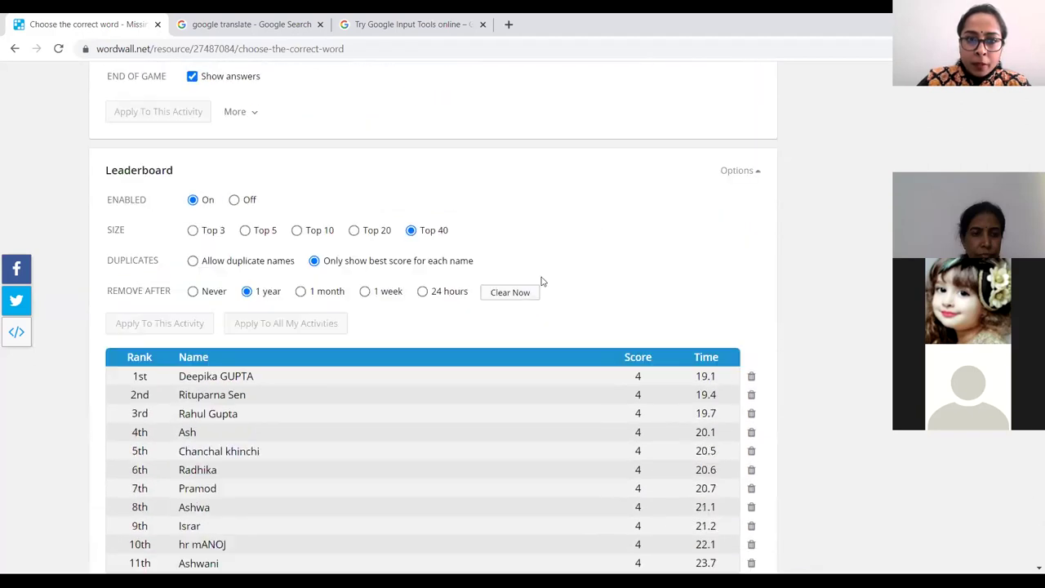
{"action": "left_click", "coordinate": [486, 298]}
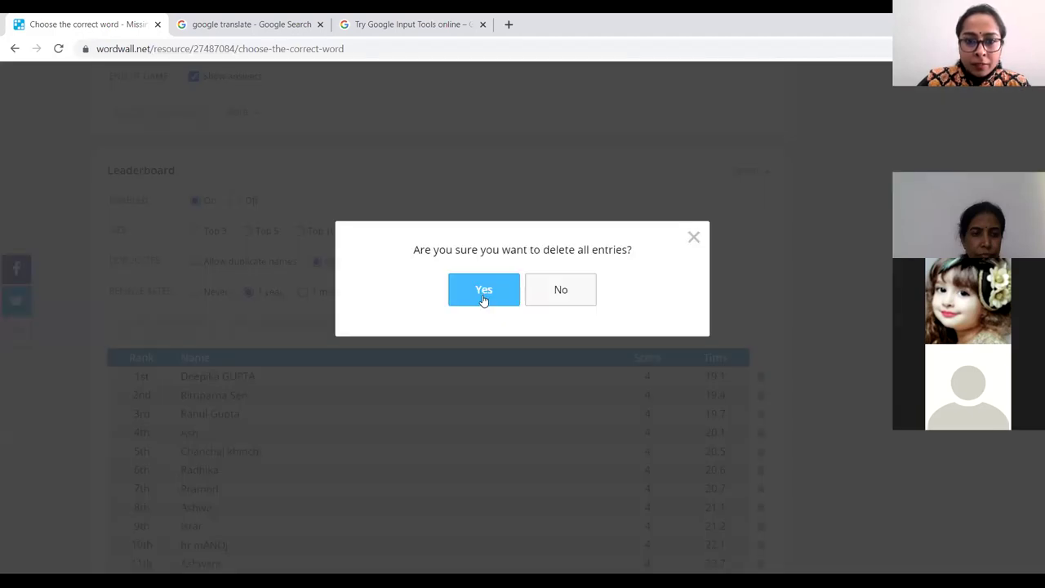
{"action": "left_click", "coordinate": [483, 298]}
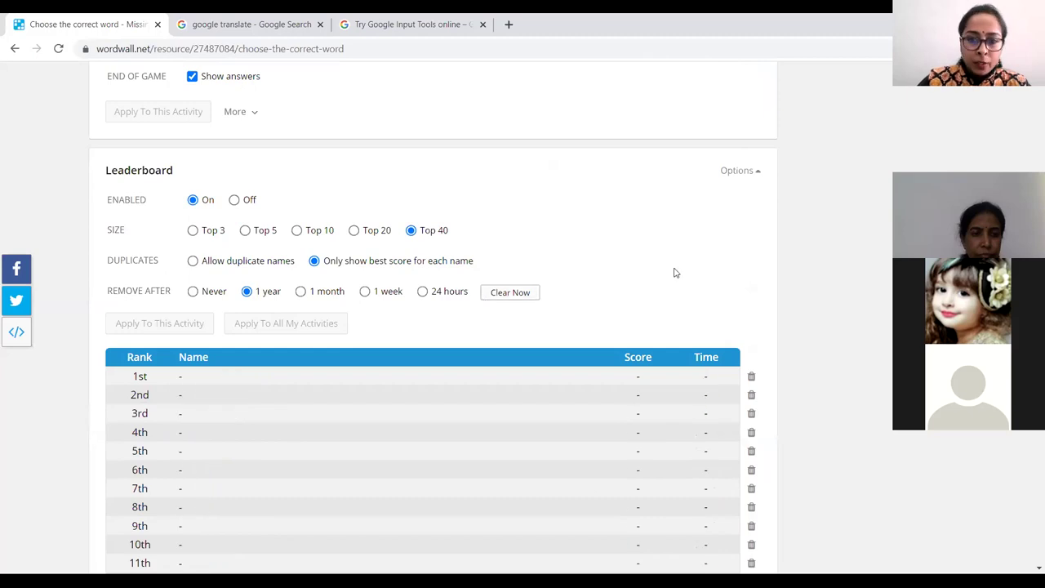
{"action": "scroll", "coordinate": [674, 272], "scroll_direction": "down", "scroll_amount": 3}
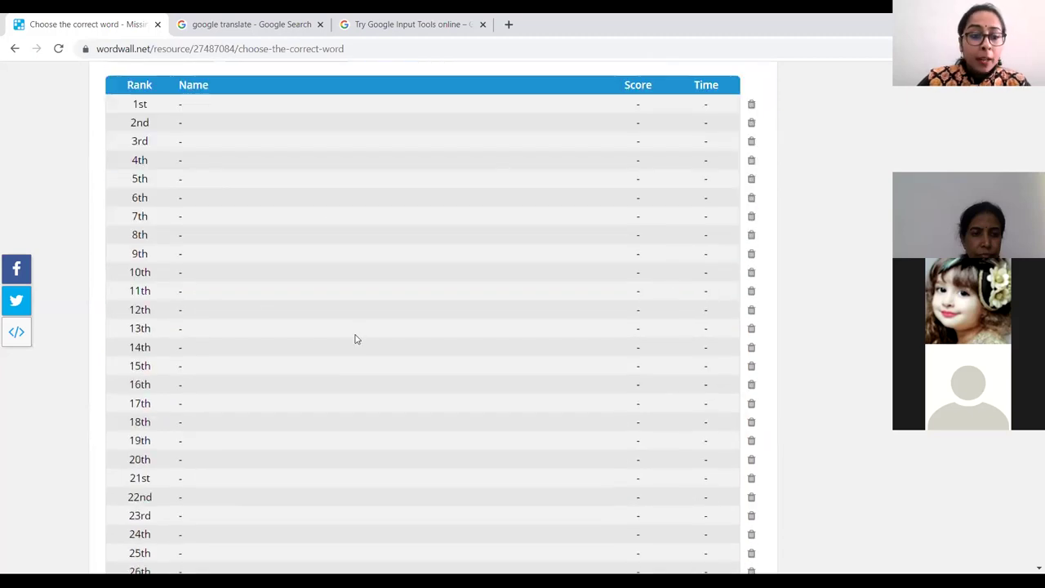
Display the activity's sharing QR code, close it, and check the leaderboard for new entries
{"action": "scroll", "coordinate": [356, 339], "scroll_direction": "up", "scroll_amount": 10}
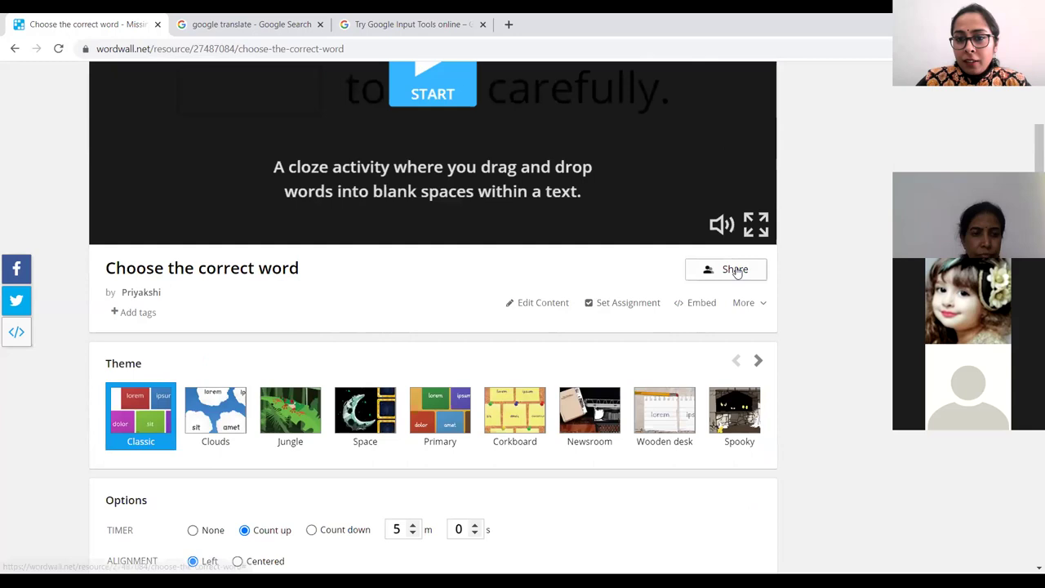
{"action": "left_click", "coordinate": [725, 269]}
{"action": "left_click", "coordinate": [614, 286]}
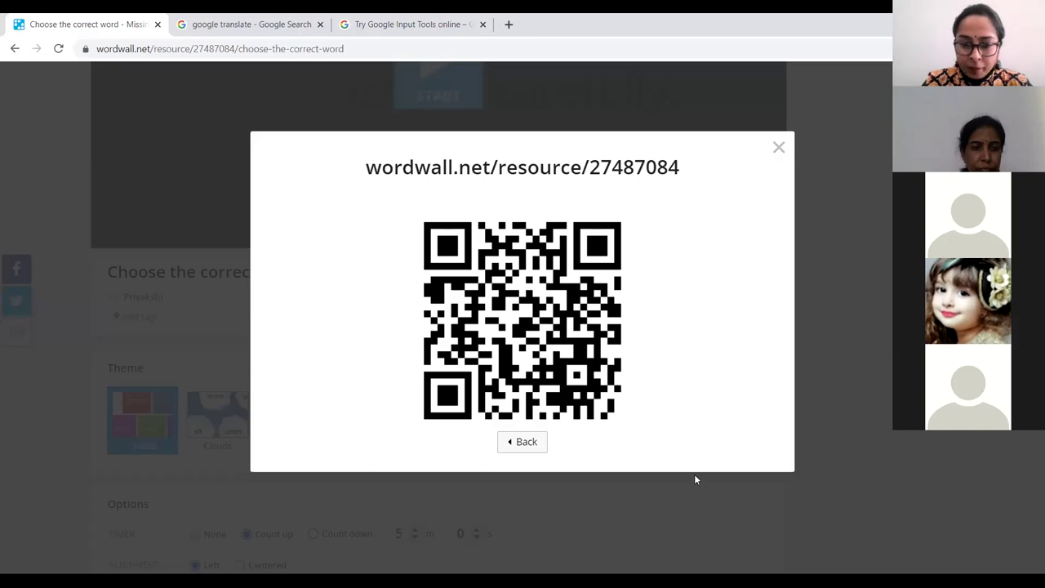
{"action": "left_click", "coordinate": [783, 154]}
{"action": "scroll", "coordinate": [692, 314], "scroll_direction": "down", "scroll_amount": 5}
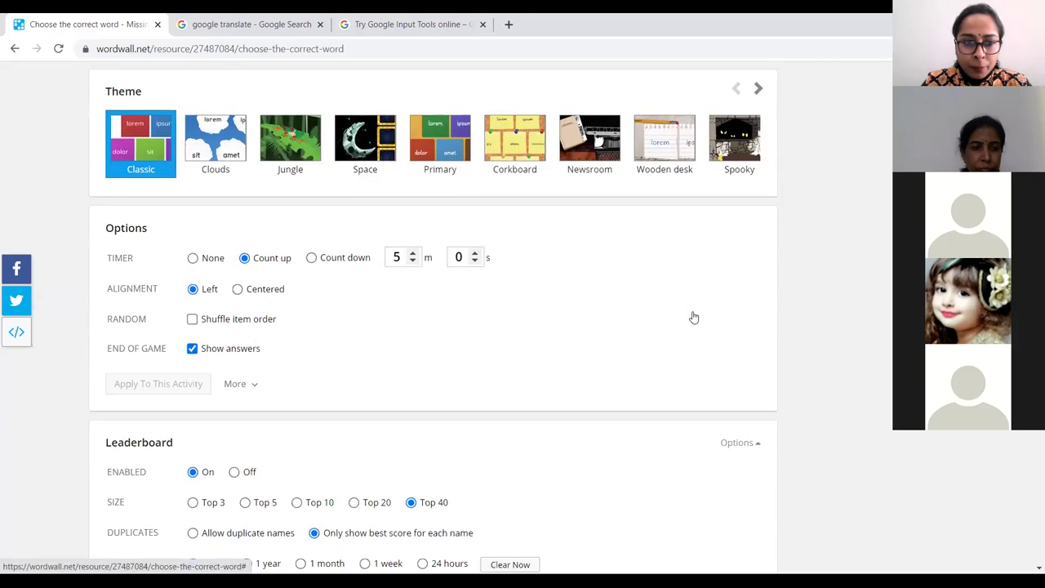
{"action": "scroll", "coordinate": [693, 316], "scroll_direction": "down", "scroll_amount": 5}
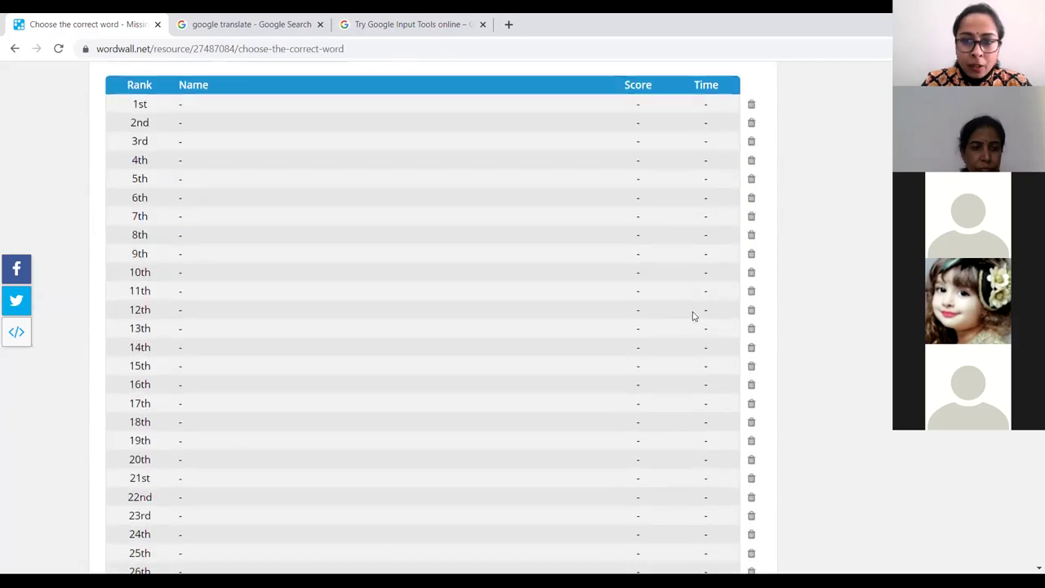
{"action": "scroll", "coordinate": [693, 316], "scroll_direction": "up", "scroll_amount": 10}
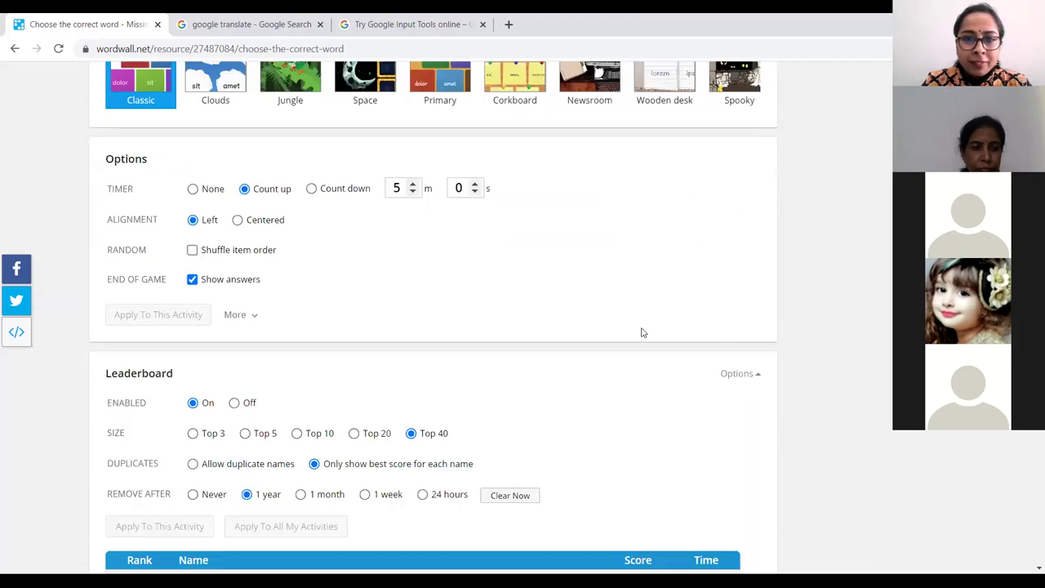
Bring up the activity's QR code again from its sharing options and close it
{"action": "scroll", "coordinate": [684, 282], "scroll_direction": "up", "scroll_amount": 2}
{"action": "left_click", "coordinate": [728, 273]}
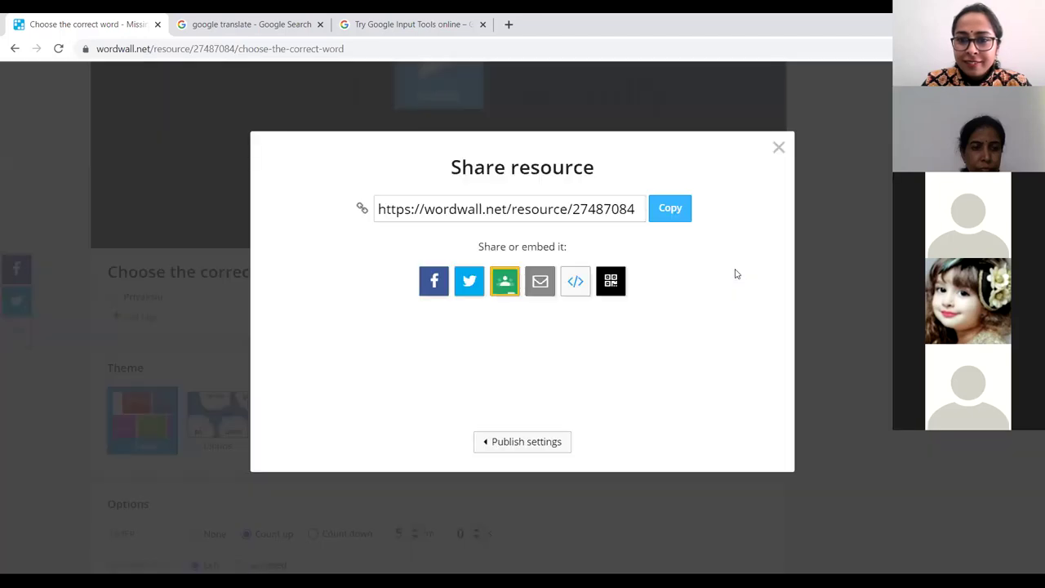
{"action": "left_click", "coordinate": [617, 288]}
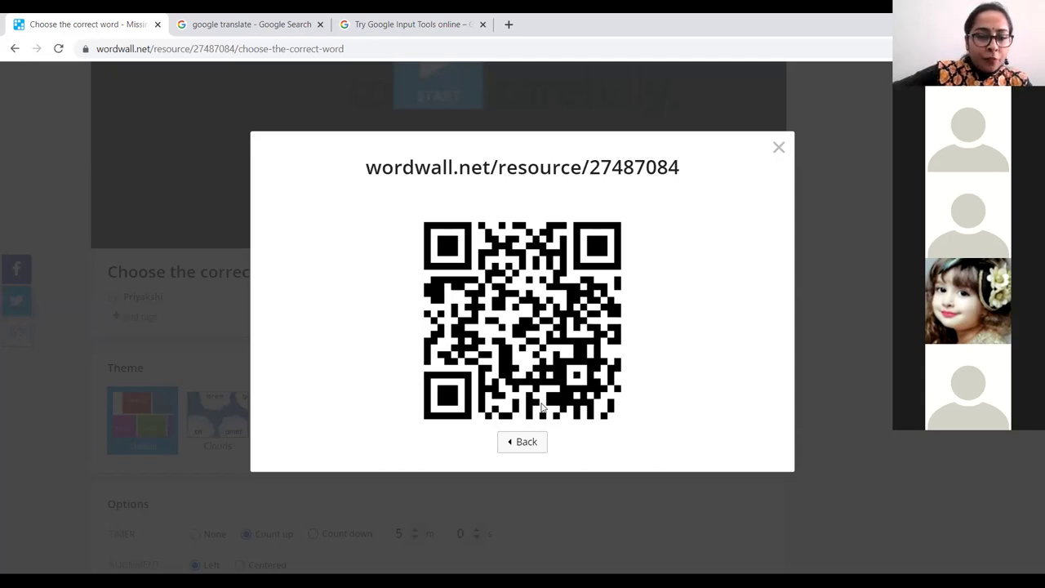
{"action": "left_click", "coordinate": [777, 147]}
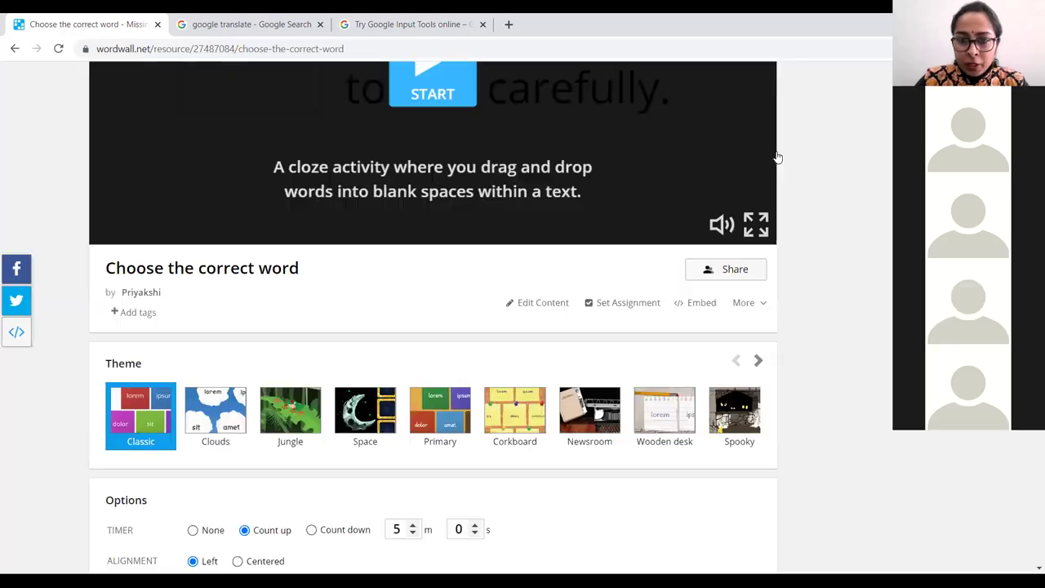
Open the sharing options, highlight the activity's full web link, and close the dialog
{"action": "left_click", "coordinate": [732, 274]}
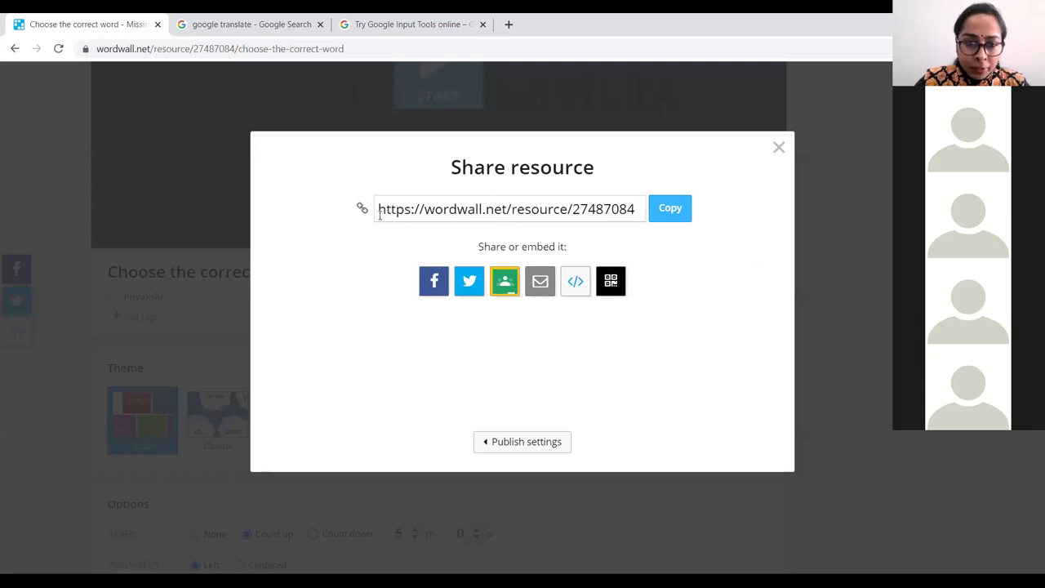
{"action": "left_click_drag", "start_coordinate": [380, 215], "coordinate": [664, 209]}
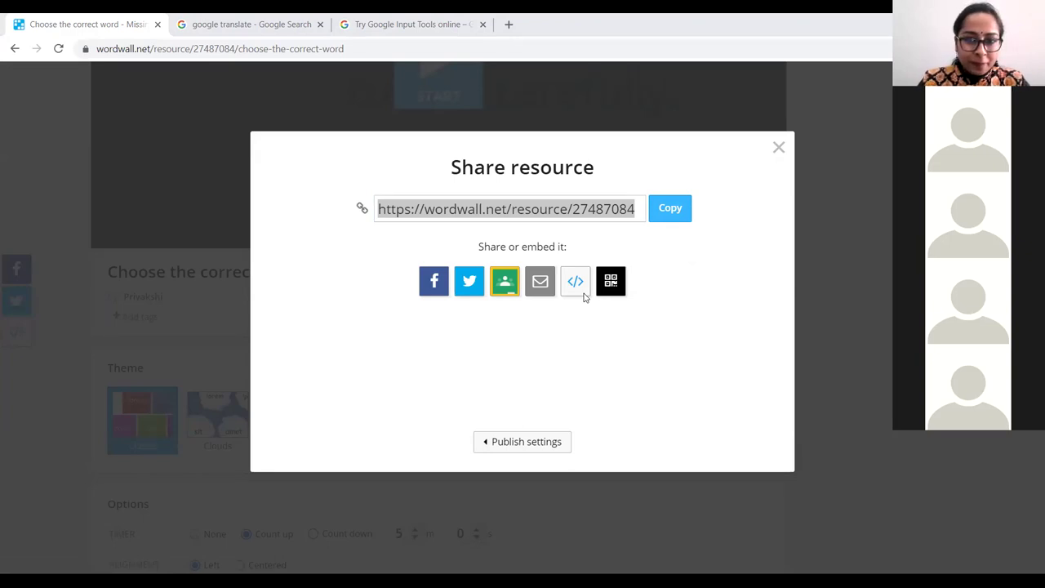
{"action": "left_click", "coordinate": [779, 152]}
Check the activity's leaderboard and its settings for player results
{"action": "scroll", "coordinate": [822, 294], "scroll_direction": "down", "scroll_amount": 12}
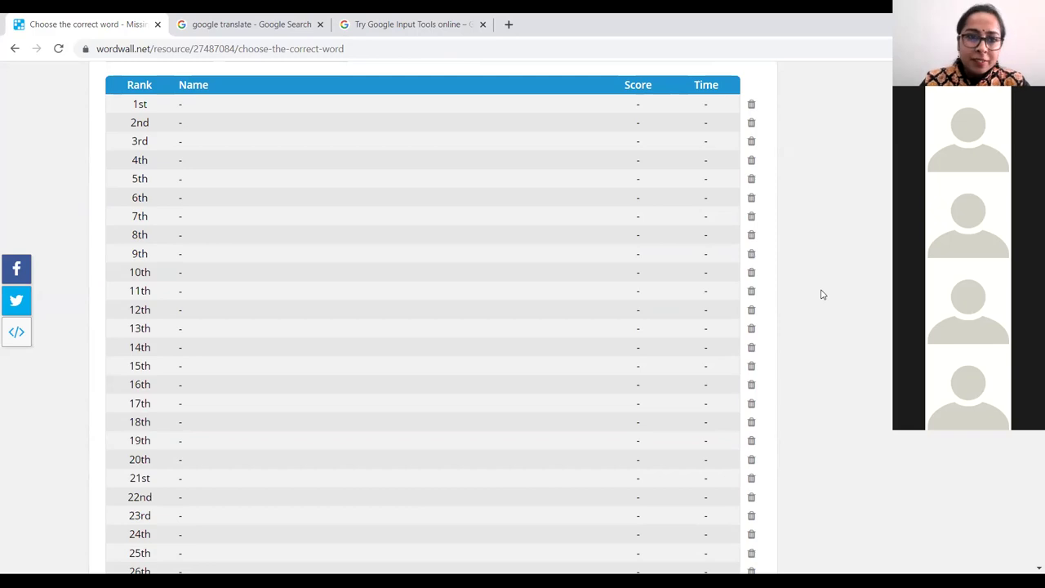
{"action": "scroll", "coordinate": [822, 294], "scroll_direction": "up", "scroll_amount": 2}
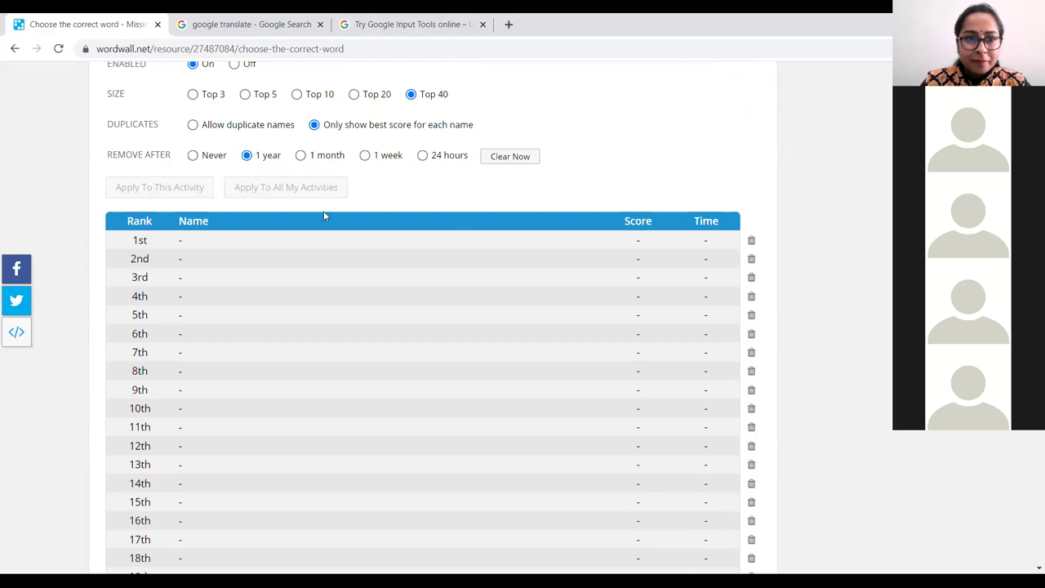
{"action": "scroll", "coordinate": [408, 268], "scroll_direction": "down", "scroll_amount": 2}
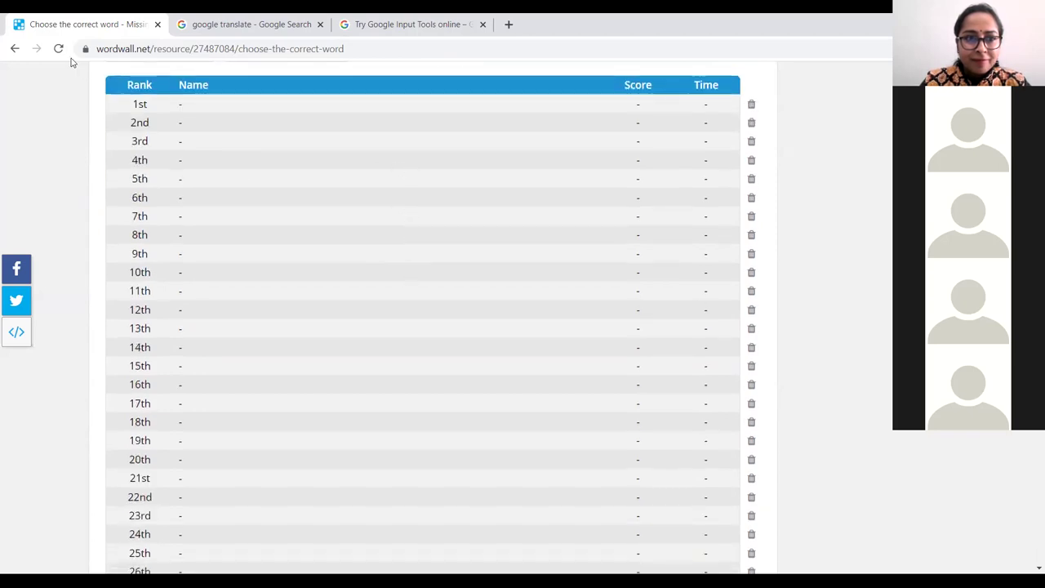
Display the QR code of the "Choose the correct word" activity from its additional options and close it
{"action": "scroll", "coordinate": [308, 174], "scroll_direction": "up", "scroll_amount": 8}
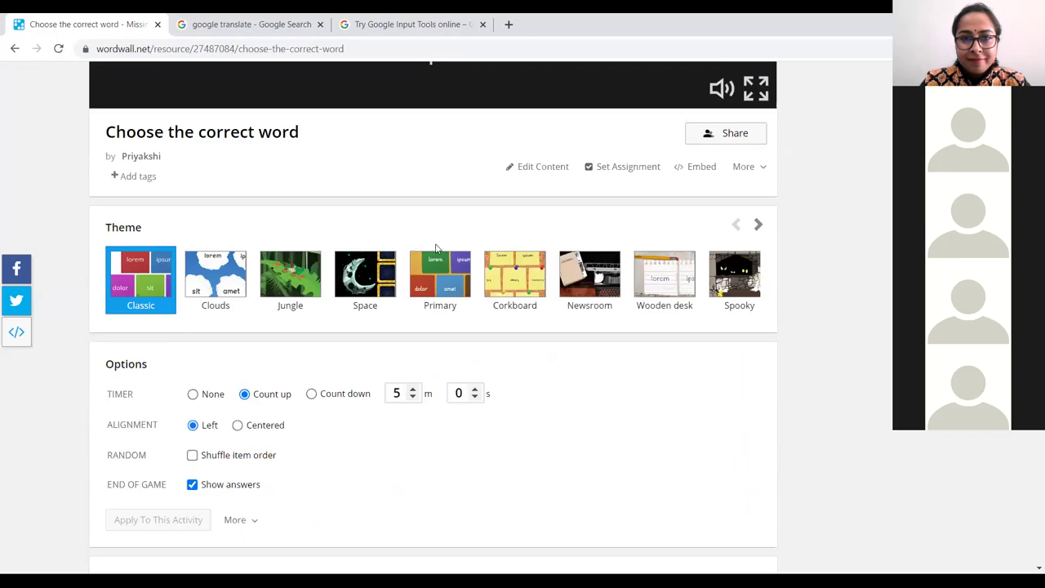
{"action": "left_click", "coordinate": [748, 168]}
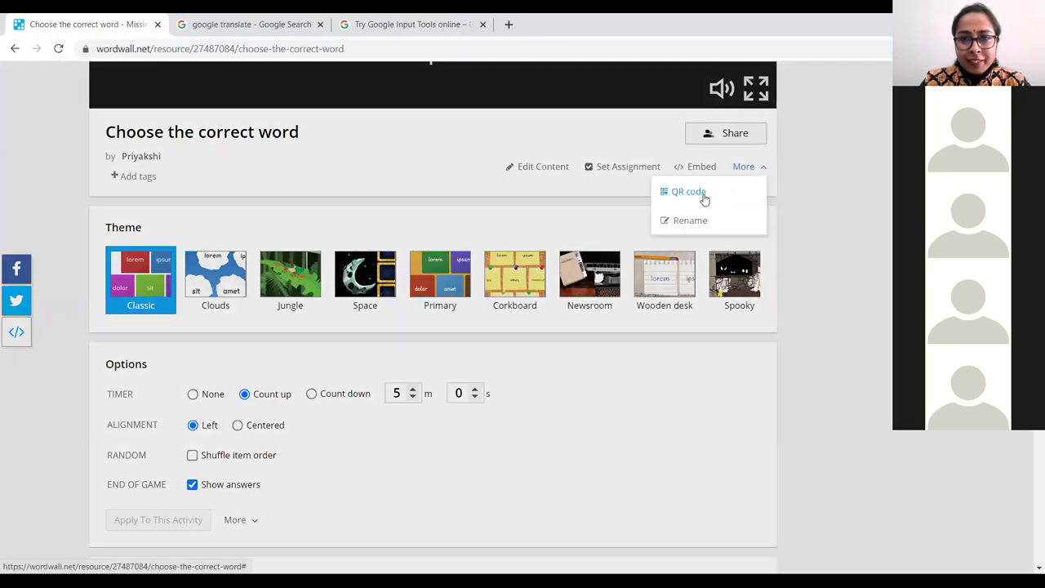
{"action": "left_click", "coordinate": [702, 196]}
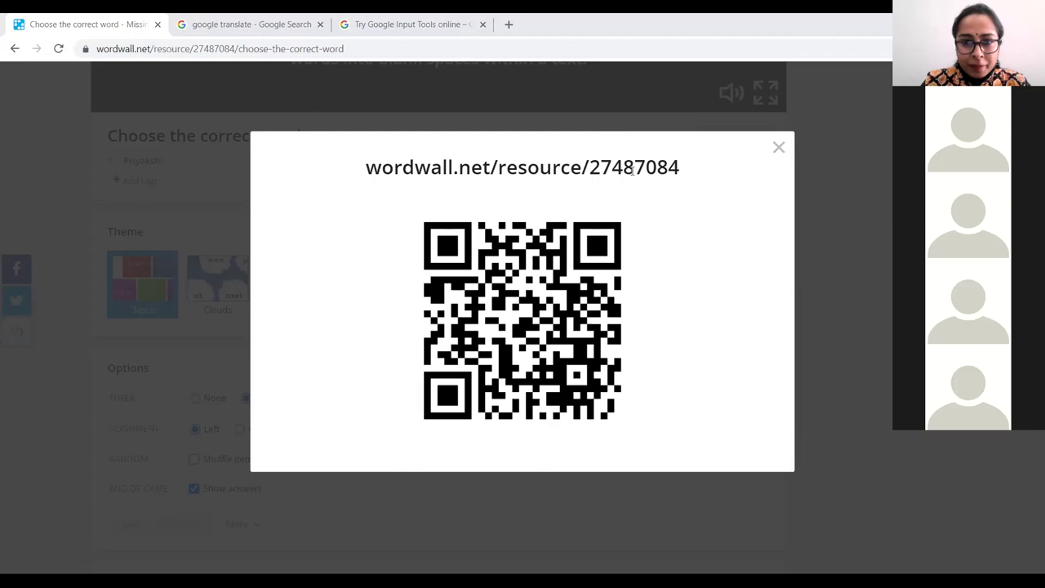
{"action": "left_click", "coordinate": [779, 150]}
Reload the activity page and check the full leaderboard for participants' results
{"action": "scroll", "coordinate": [789, 187], "scroll_direction": "down", "scroll_amount": 7}
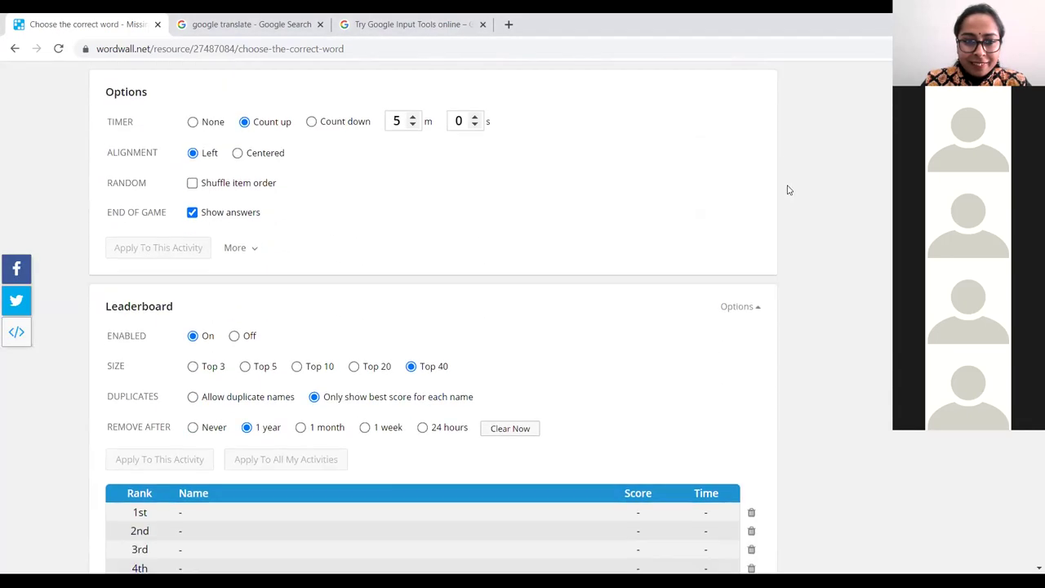
{"action": "scroll", "coordinate": [707, 198], "scroll_direction": "up", "scroll_amount": 2}
{"action": "key", "text": "F5"}
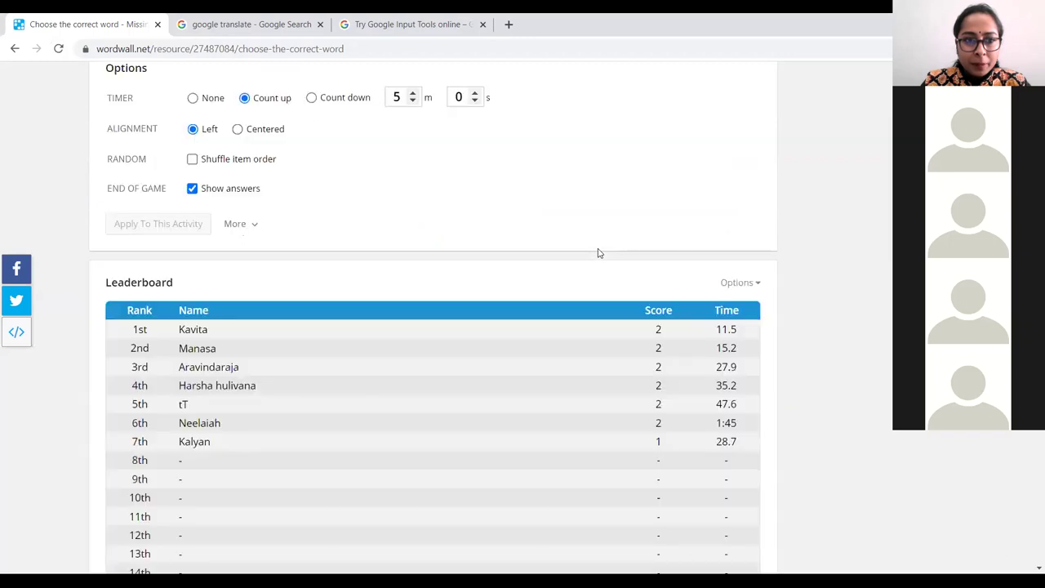
{"action": "scroll", "coordinate": [580, 255], "scroll_direction": "down", "scroll_amount": 2}
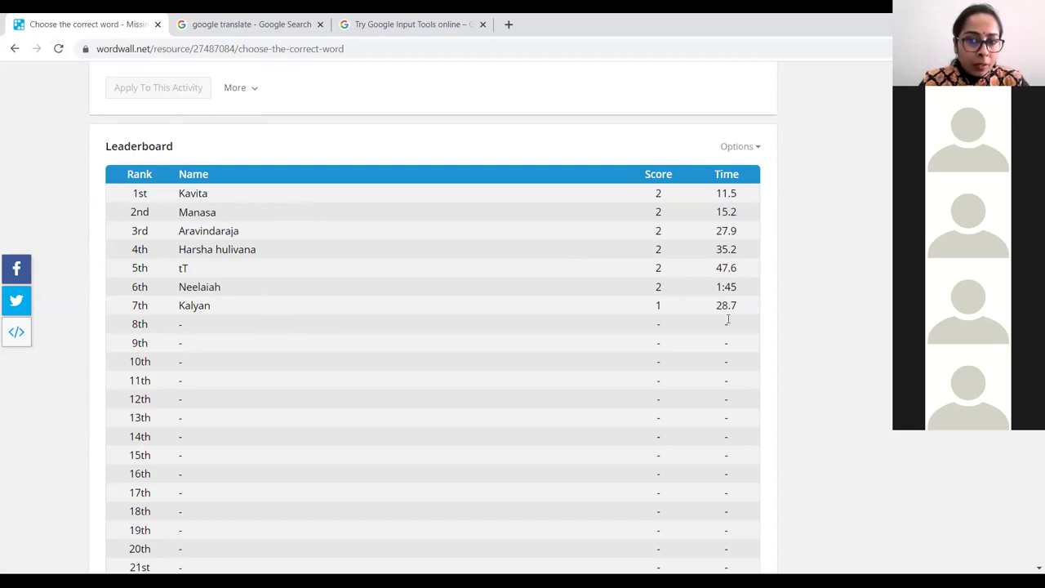
{"action": "scroll", "coordinate": [729, 321], "scroll_direction": "down", "scroll_amount": 8}
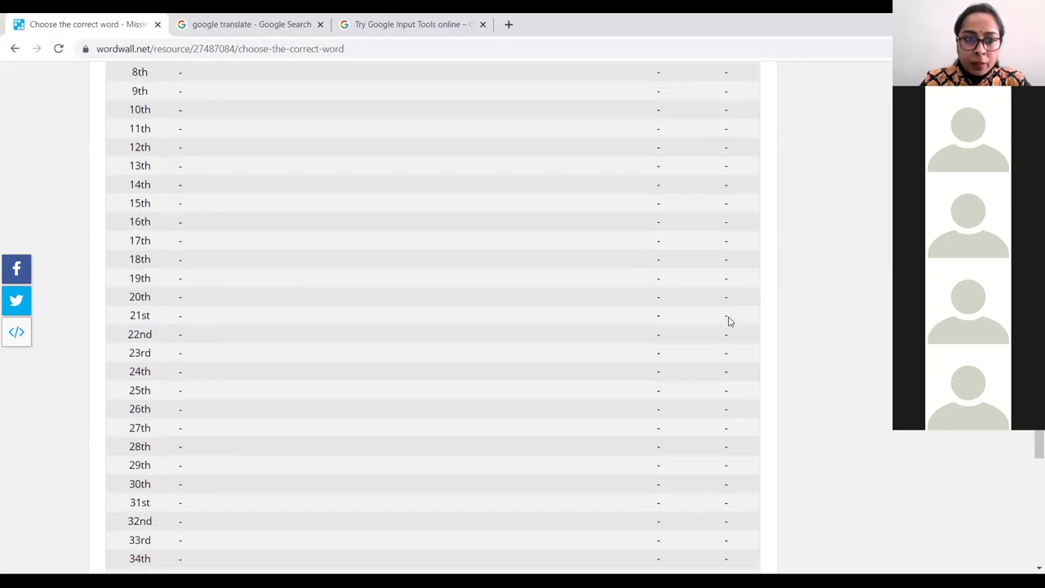
{"action": "scroll", "coordinate": [729, 321], "scroll_direction": "up", "scroll_amount": 13}
{"action": "scroll", "coordinate": [729, 321], "scroll_direction": "up", "scroll_amount": 5}
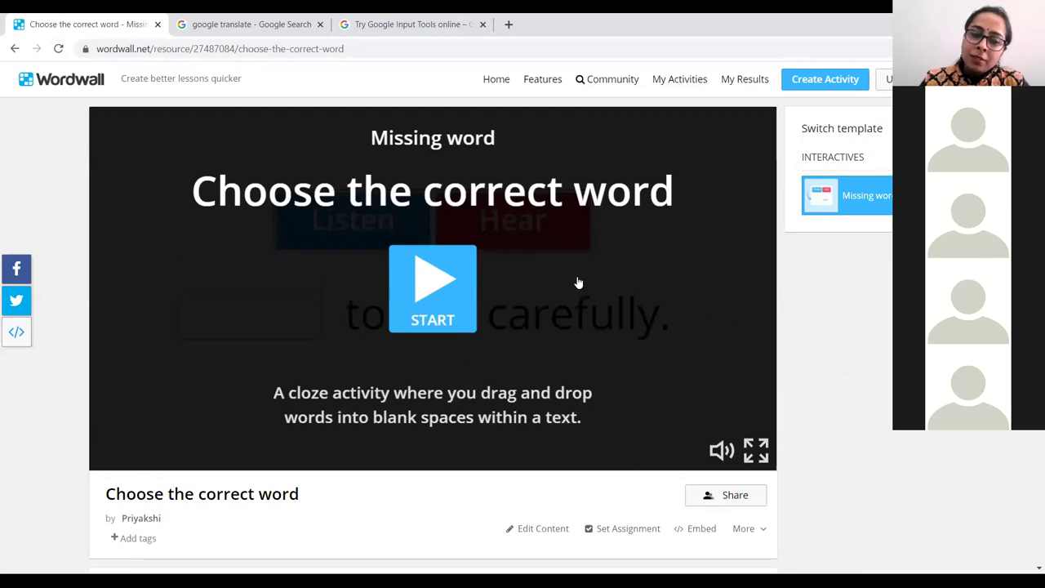
Start the activity, fill the blank before "to me carefully" with "Listen", and submit the answer
{"action": "left_click", "coordinate": [433, 293]}
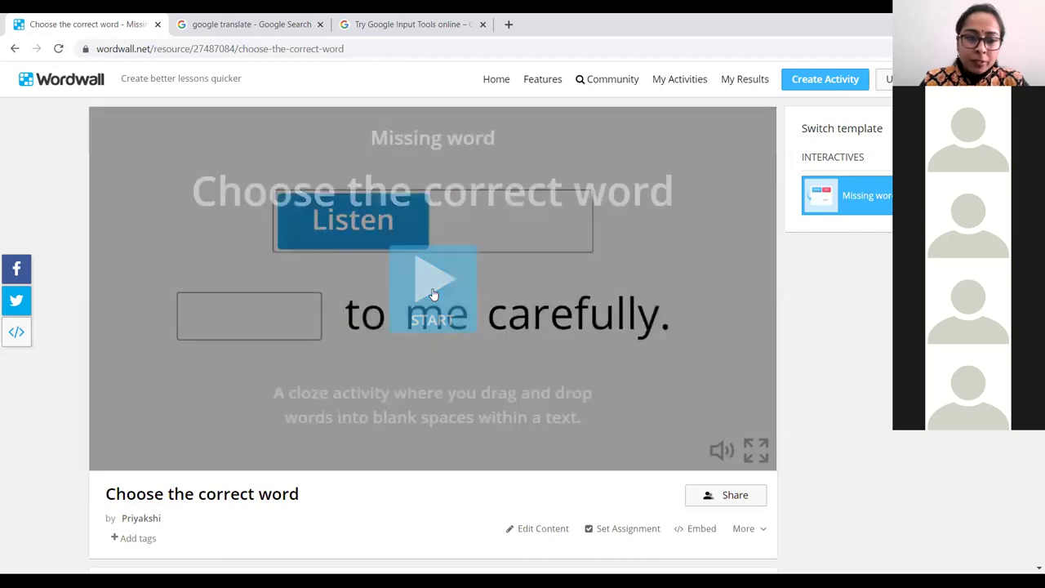
{"action": "scroll", "coordinate": [451, 342], "scroll_direction": "down", "scroll_amount": 1}
{"action": "scroll", "coordinate": [482, 351], "scroll_direction": "up", "scroll_amount": 1}
{"action": "left_click_drag", "start_coordinate": [382, 227], "coordinate": [278, 315]}
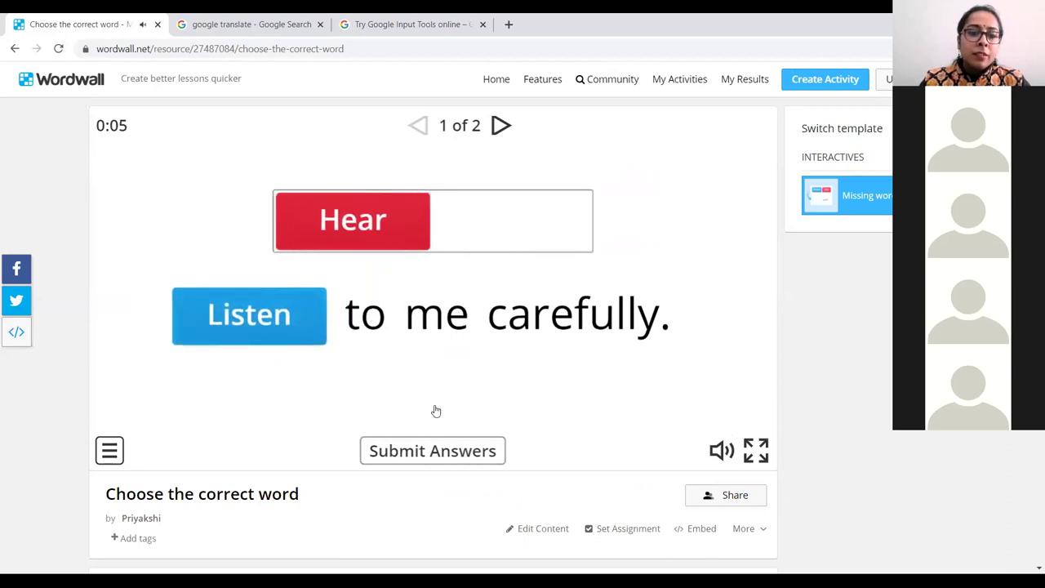
{"action": "left_click", "coordinate": [450, 460]}
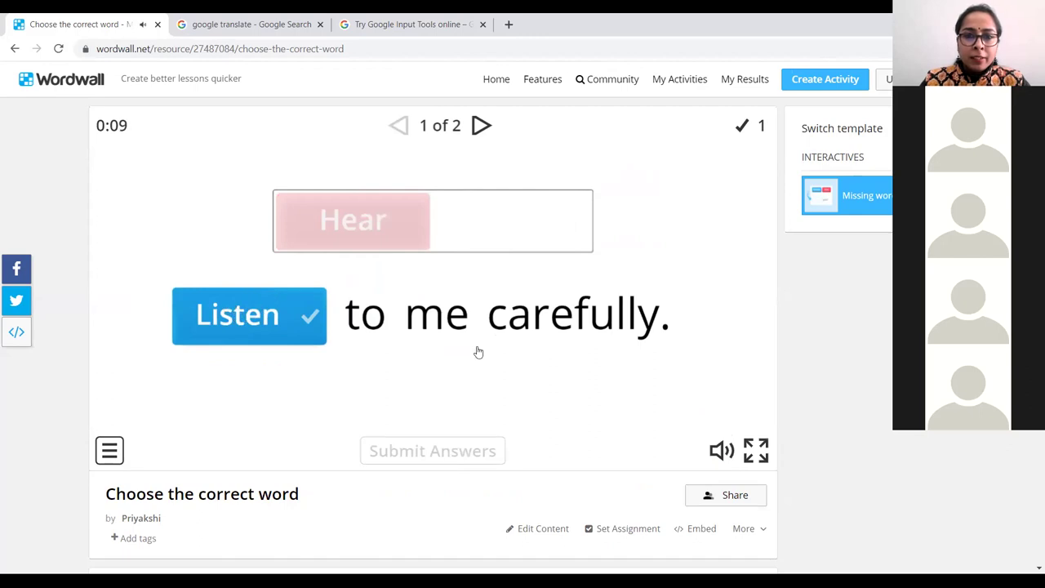
Go to the second question, place लिखते in the Hindi sentence's blank, and submit the answer
{"action": "left_click", "coordinate": [481, 125]}
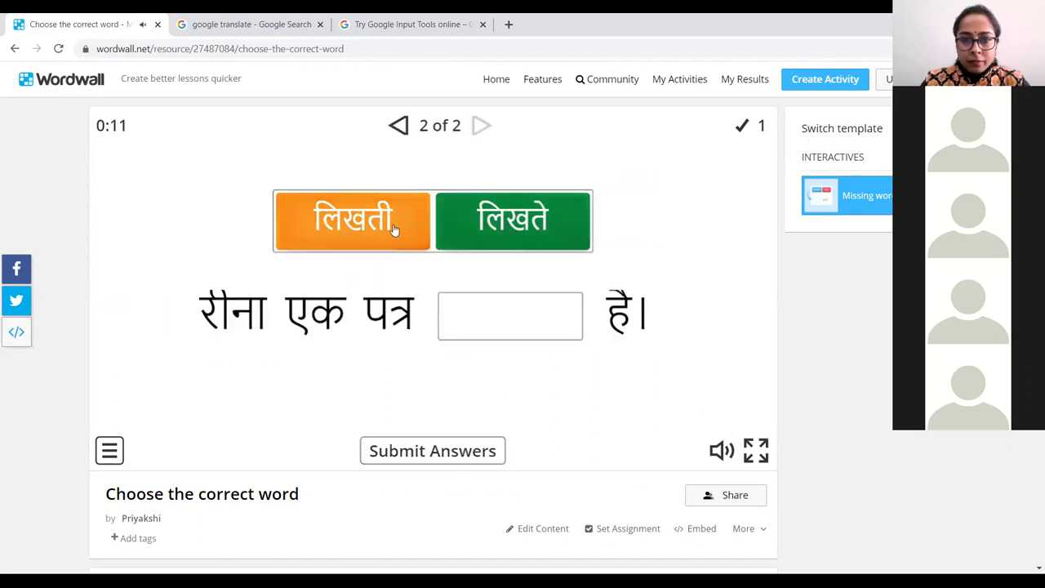
{"action": "left_click", "coordinate": [485, 221]}
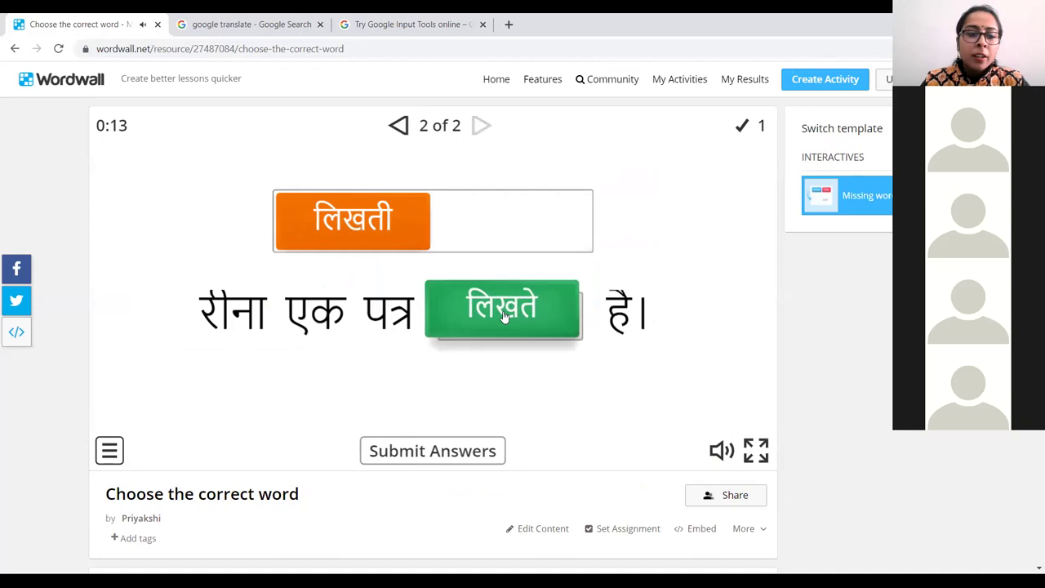
{"action": "left_click", "coordinate": [465, 462]}
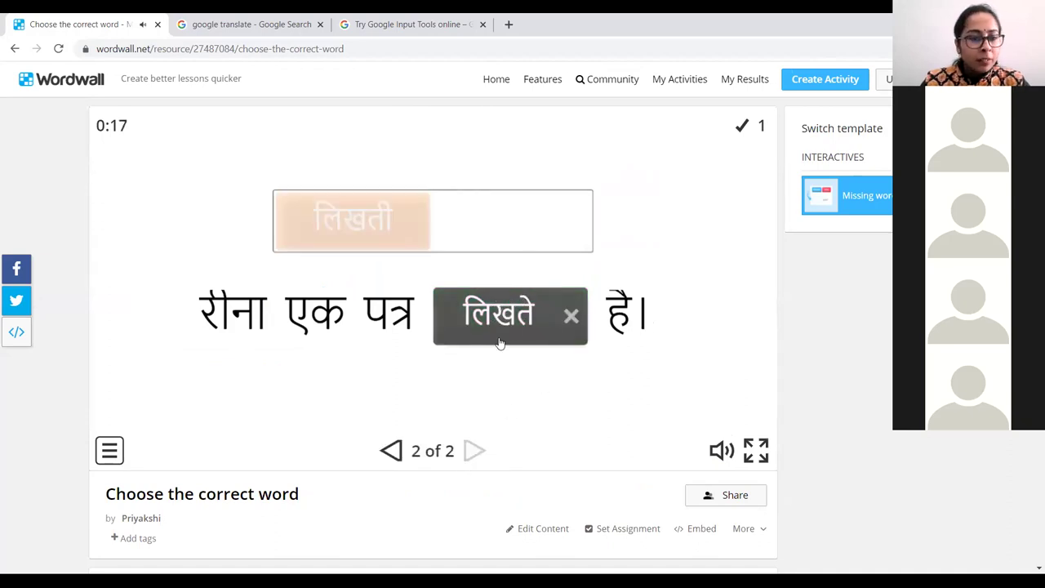
{"action": "scroll", "coordinate": [662, 351], "scroll_direction": "down", "scroll_amount": 3}
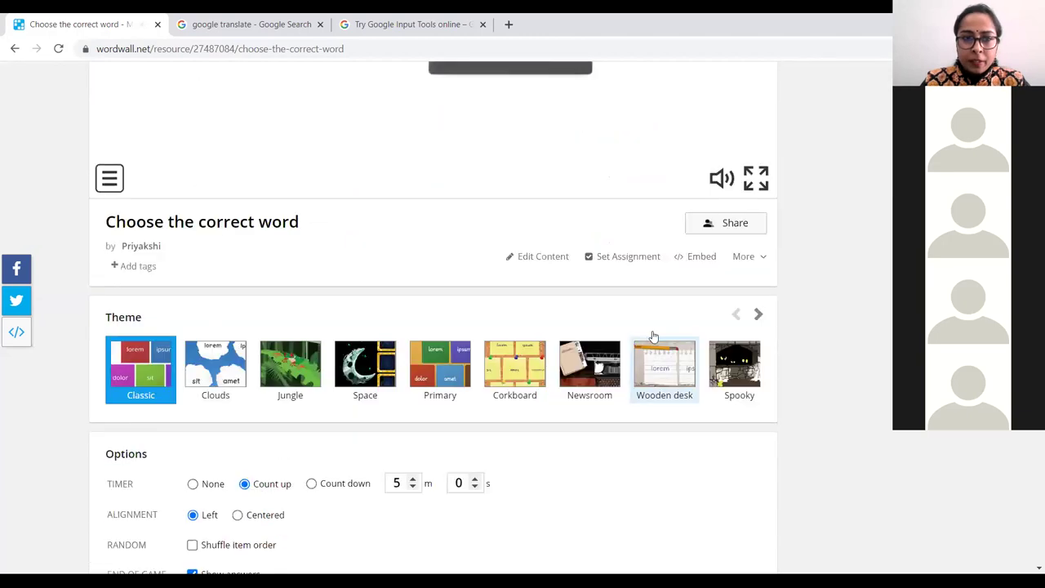
{"action": "scroll", "coordinate": [554, 271], "scroll_direction": "up", "scroll_amount": 3}
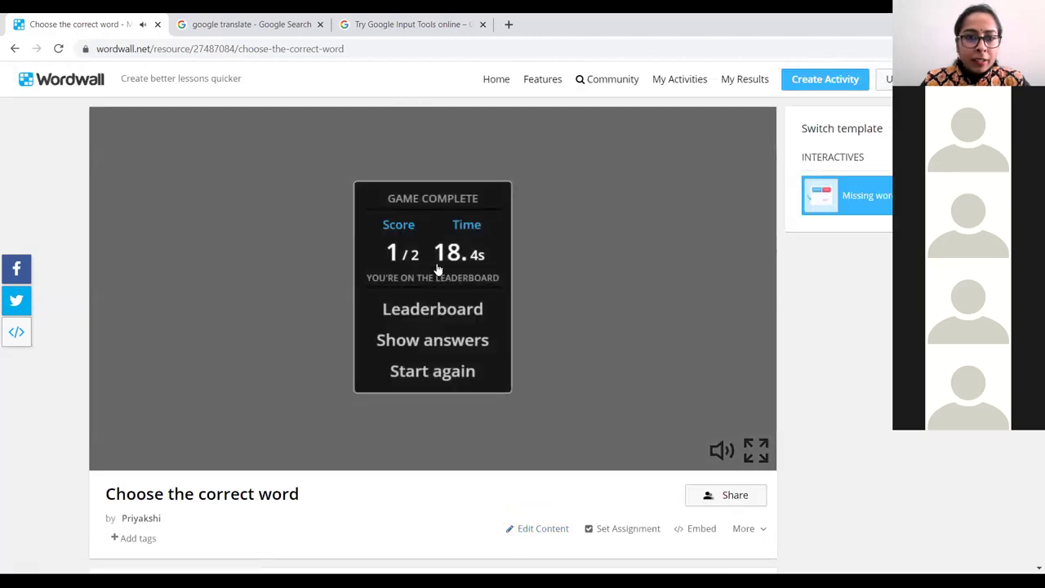
Open the leaderboard from the game summary and record the score under the player name P123
{"action": "left_click", "coordinate": [460, 313]}
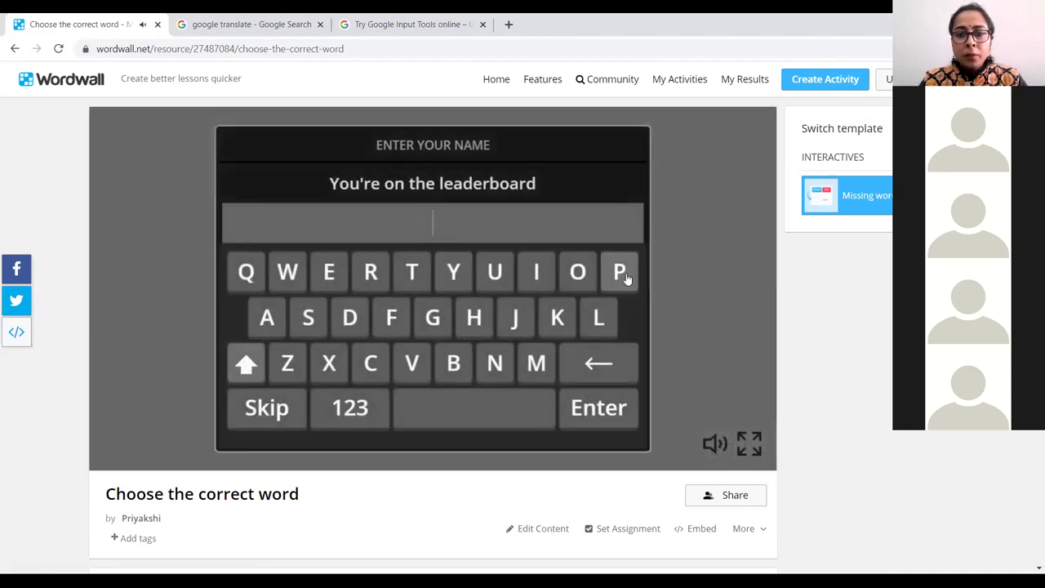
{"action": "left_click", "coordinate": [622, 274]}
{"action": "left_click", "coordinate": [349, 407]}
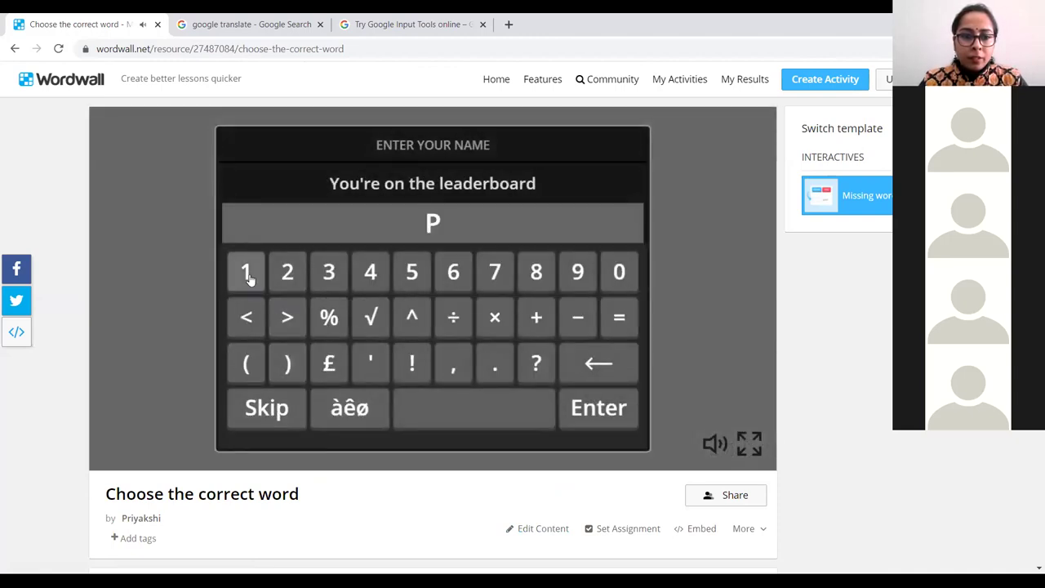
{"action": "left_click", "coordinate": [247, 272]}
{"action": "left_click", "coordinate": [287, 272]}
{"action": "left_click", "coordinate": [329, 272]}
{"action": "left_click", "coordinate": [599, 408]}
Look through the game's leaderboard entries, and return to the summary to show the answers
{"action": "scroll", "coordinate": [547, 318], "scroll_direction": "down", "scroll_amount": 4}
{"action": "scroll", "coordinate": [543, 302], "scroll_direction": "up", "scroll_amount": 3}
{"action": "scroll", "coordinate": [547, 298], "scroll_direction": "up", "scroll_amount": 3}
{"action": "left_click_drag", "start_coordinate": [759, 160], "coordinate": [753, 221]}
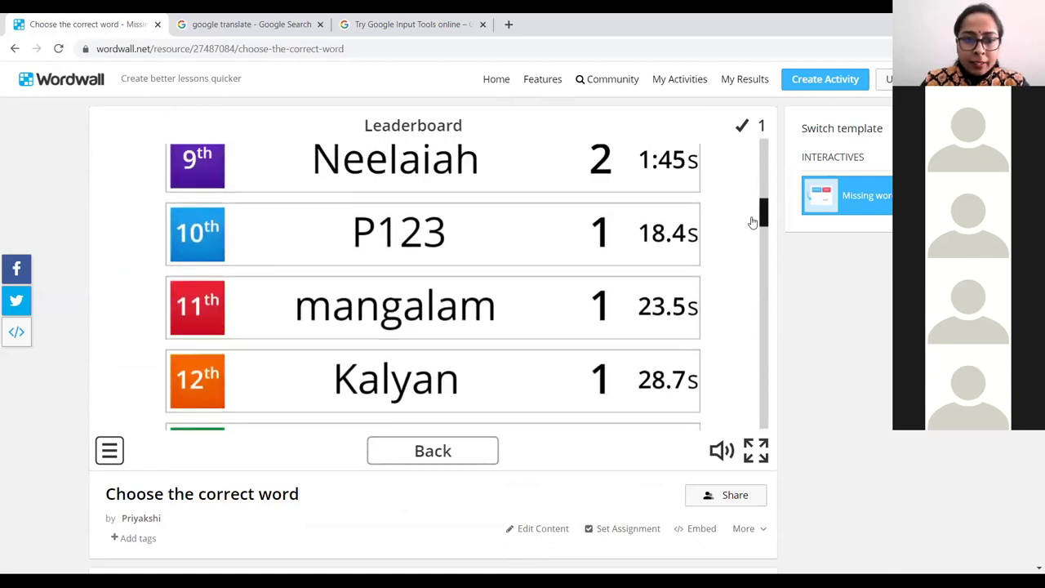
{"action": "left_click_drag", "start_coordinate": [752, 221], "coordinate": [759, 159]}
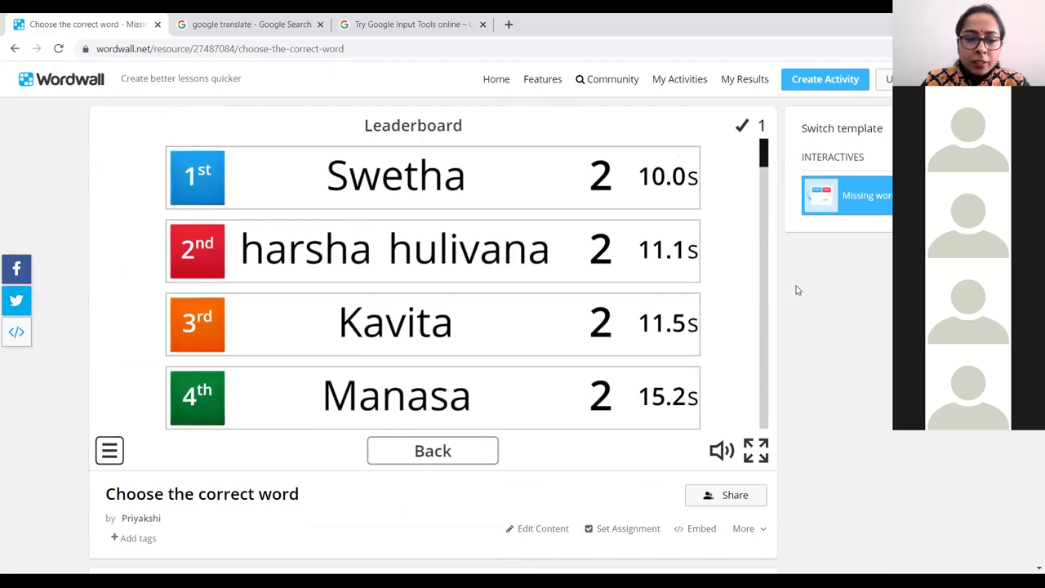
{"action": "left_click_drag", "start_coordinate": [765, 156], "coordinate": [756, 231]}
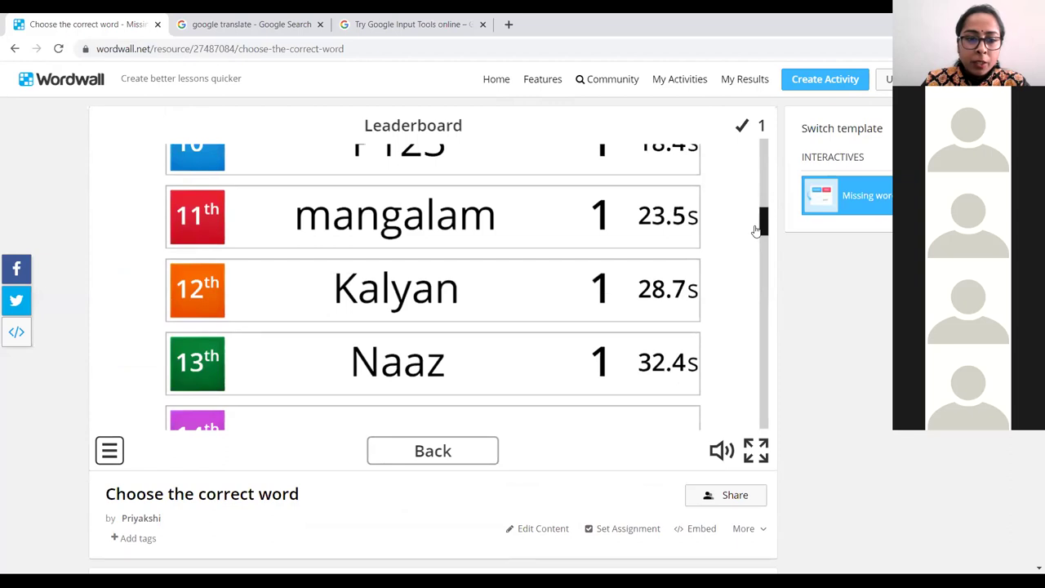
{"action": "scroll", "coordinate": [756, 231], "scroll_direction": "down", "scroll_amount": 6}
{"action": "scroll", "coordinate": [490, 392], "scroll_direction": "up", "scroll_amount": 13}
{"action": "left_click", "coordinate": [452, 451]}
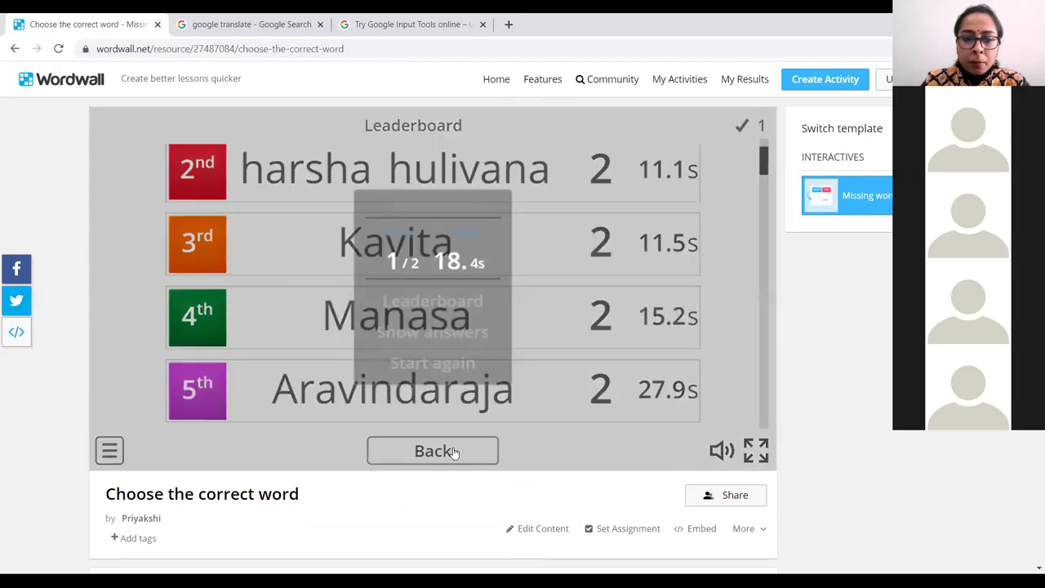
{"action": "left_click", "coordinate": [471, 341]}
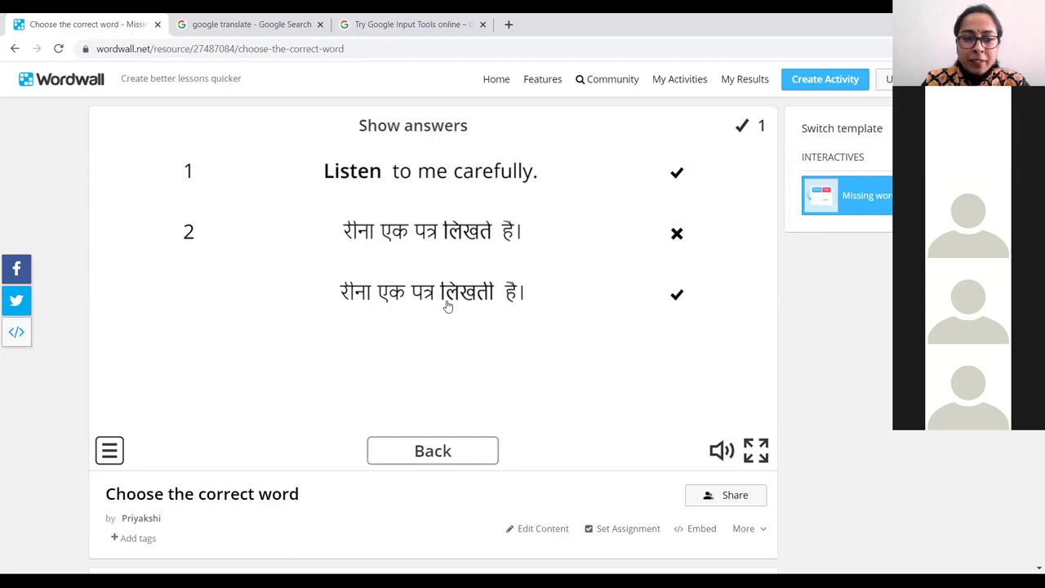
Open the activity's content for editing and remove the missing word "Listen" and incorrect word "Hear" from the first sentence
{"action": "scroll", "coordinate": [493, 308], "scroll_direction": "down", "scroll_amount": 5}
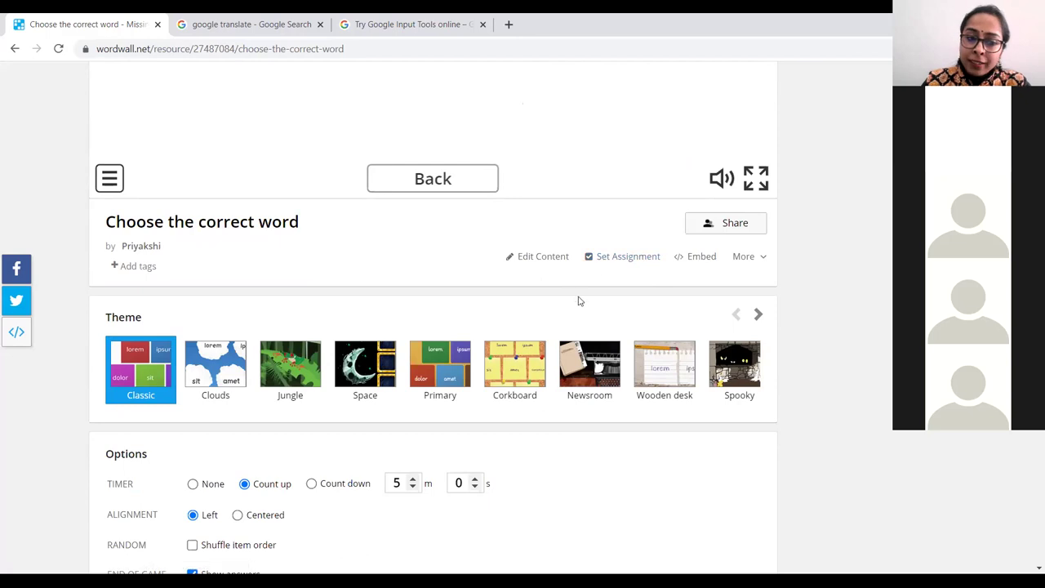
{"action": "left_click", "coordinate": [543, 258]}
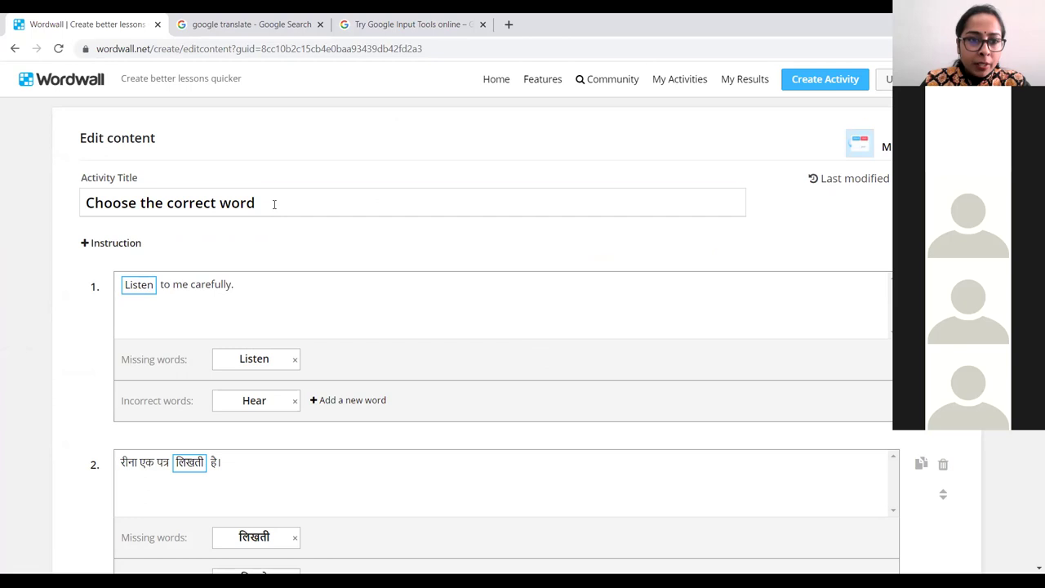
{"action": "left_click_drag", "start_coordinate": [275, 204], "coordinate": [69, 231]}
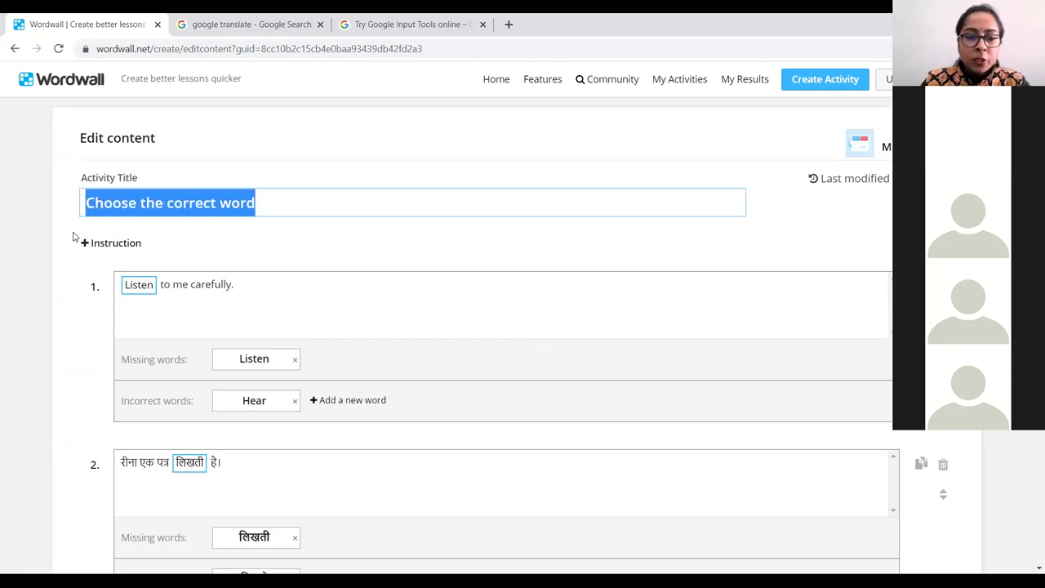
{"action": "left_click", "coordinate": [296, 360]}
{"action": "left_click", "coordinate": [295, 400]}
Remove the missing word लिखती and the incorrect word लिखते from the second sentence
{"action": "scroll", "coordinate": [269, 392], "scroll_direction": "down", "scroll_amount": 2}
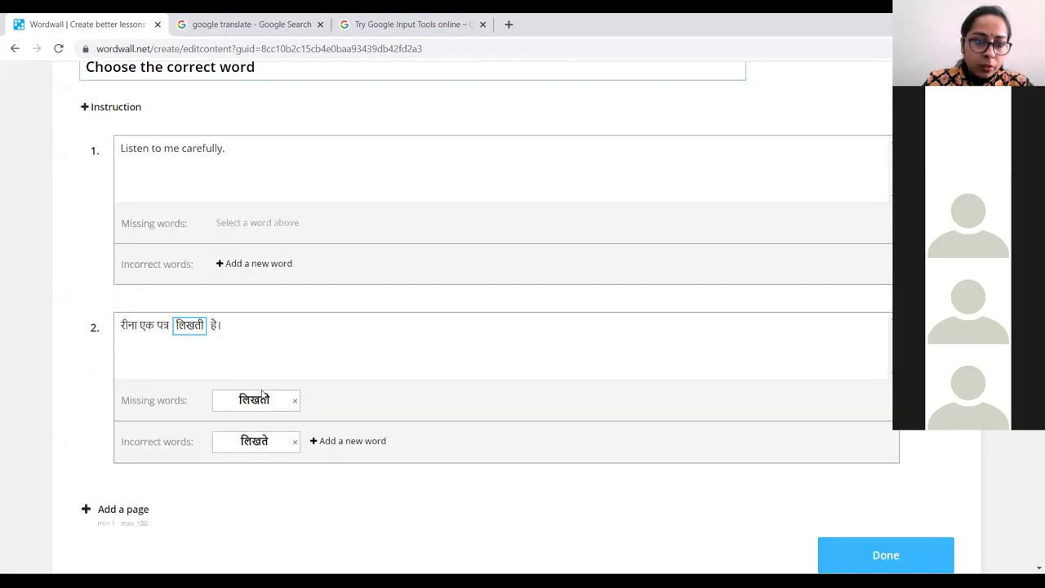
{"action": "left_click", "coordinate": [295, 400]}
{"action": "left_click", "coordinate": [294, 441]}
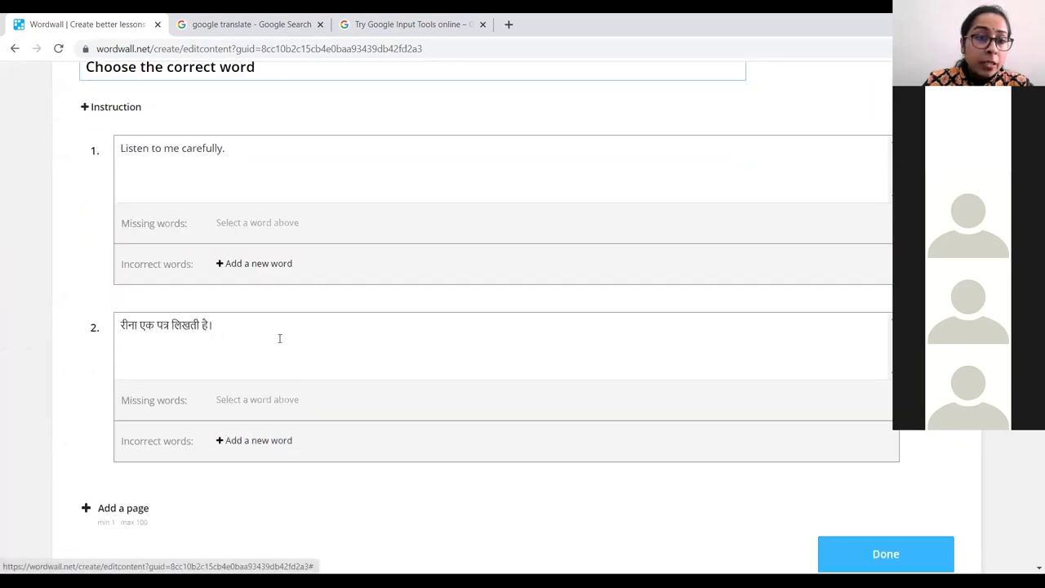
Mark "Listen" as the first sentence's missing word and remove that marking again
{"action": "scroll", "coordinate": [121, 315], "scroll_direction": "up", "scroll_amount": 2}
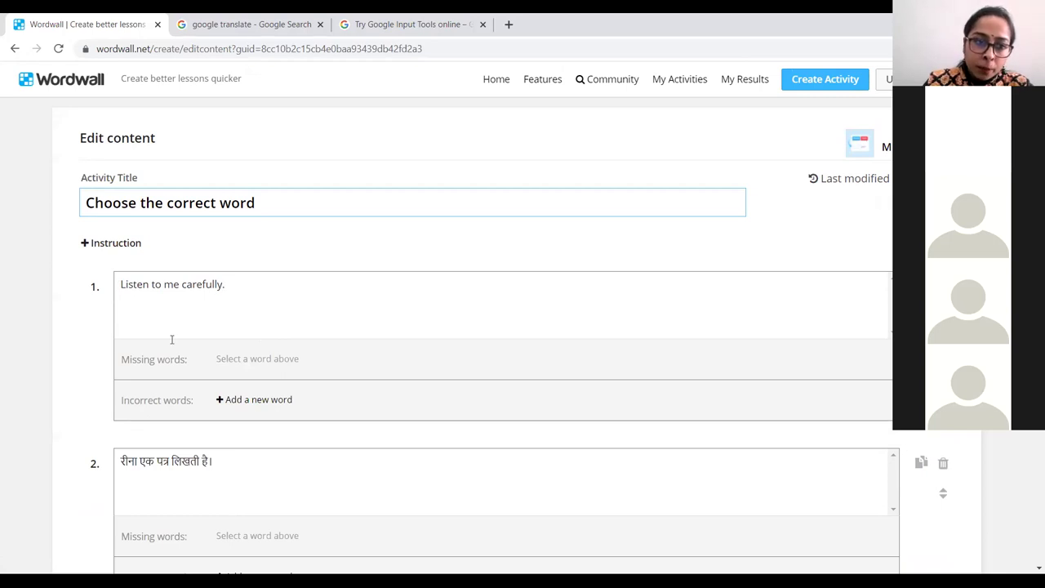
{"action": "double_click", "coordinate": [128, 285]}
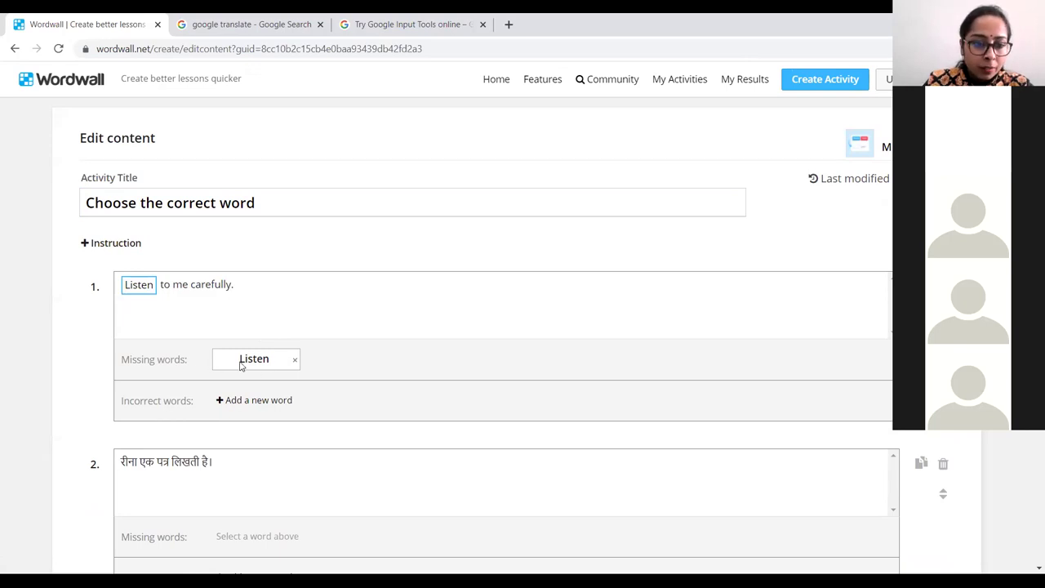
{"action": "left_click", "coordinate": [295, 360]}
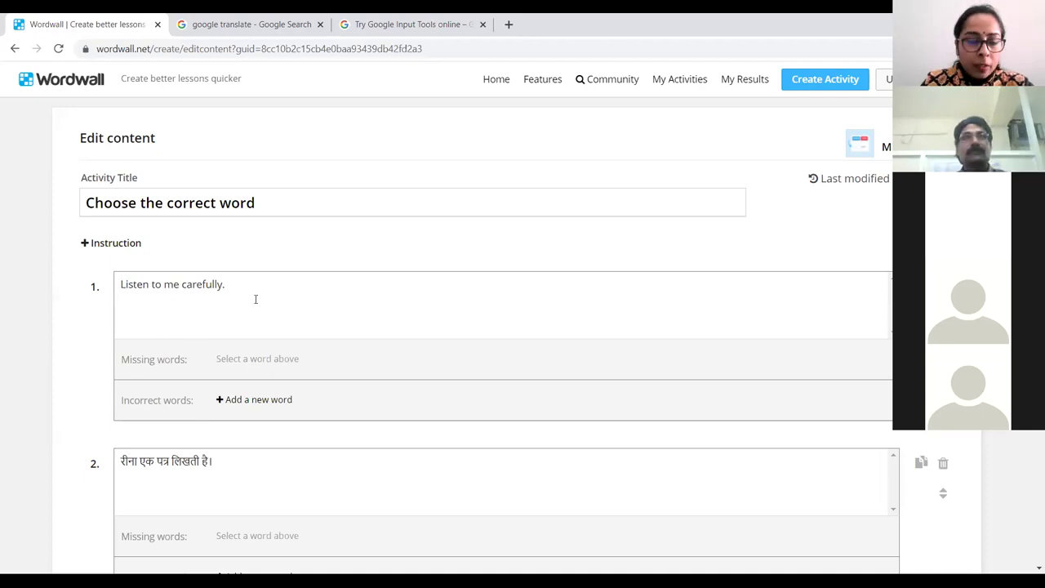
Mark "Listen" as the first sentence's missing word and add "Hear" as its incorrect word
{"action": "double_click", "coordinate": [135, 285]}
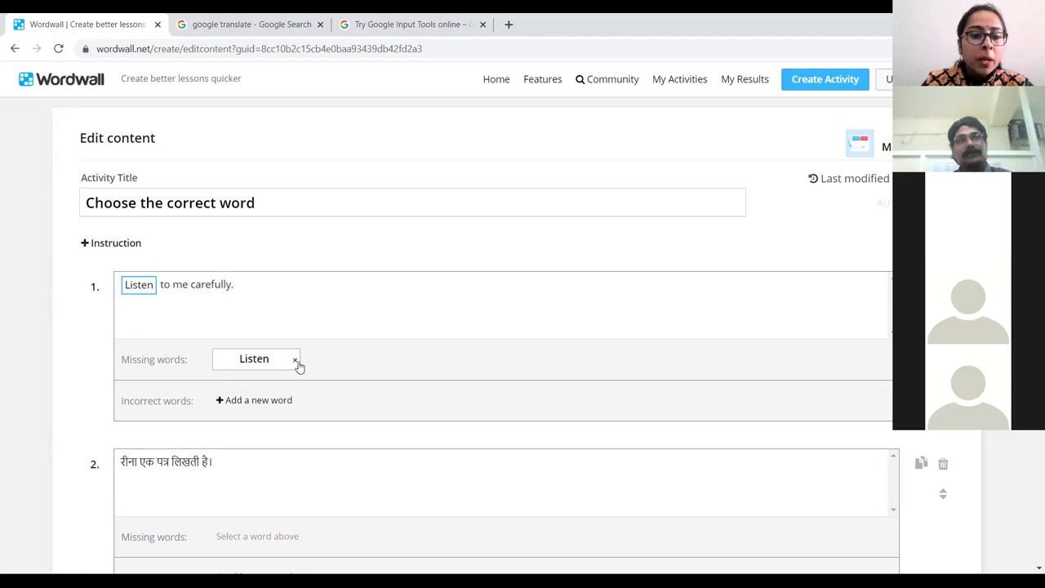
{"action": "left_click", "coordinate": [239, 400]}
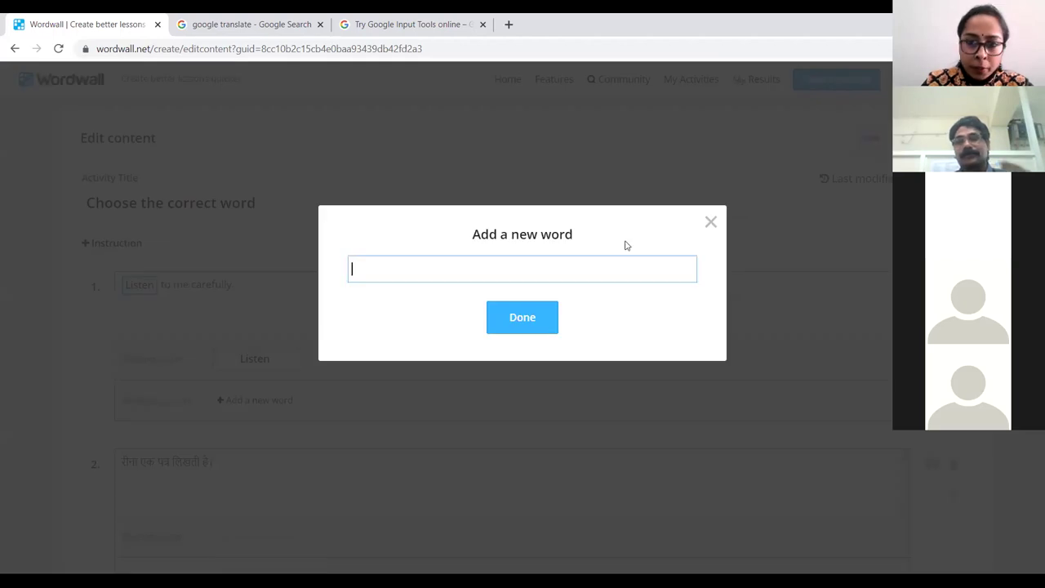
{"action": "left_click", "coordinate": [710, 222]}
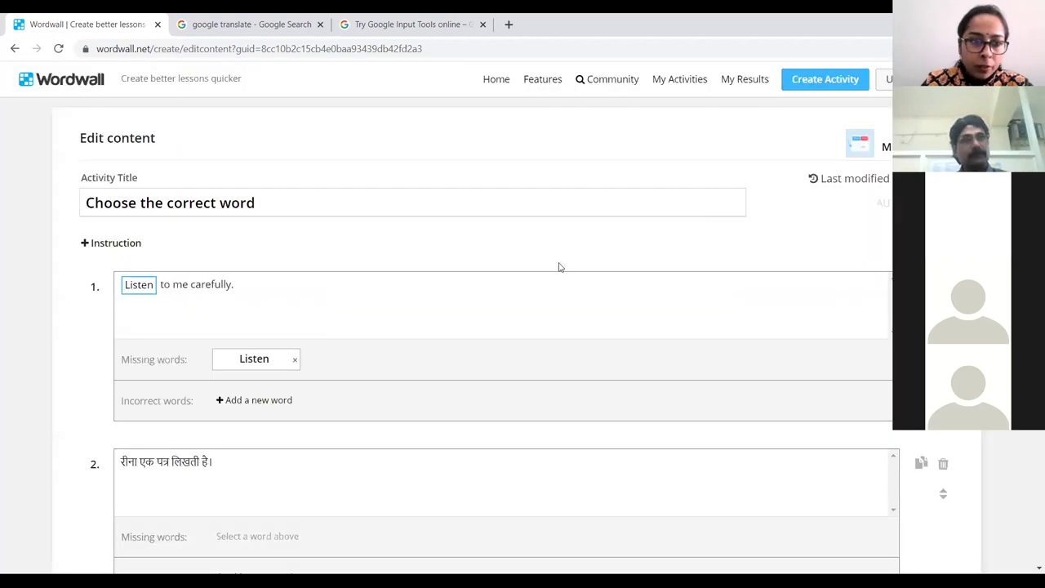
{"action": "left_click", "coordinate": [235, 401]}
{"action": "type", "text": "Hear"}
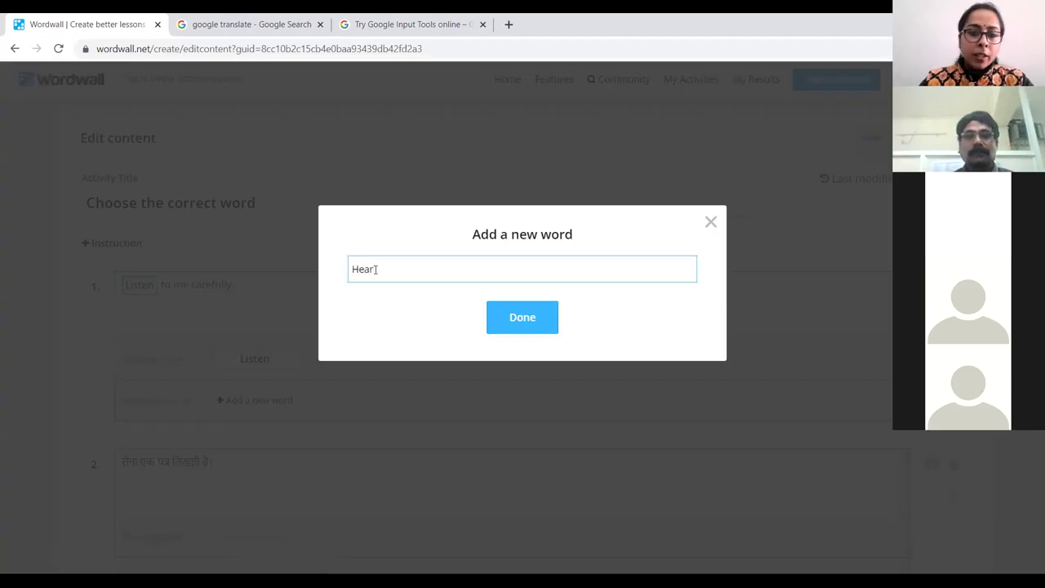
{"action": "left_click", "coordinate": [526, 328]}
Mark लिखती as the second sentence's missing word, and write and copy लिखते in Google Input Tools
{"action": "scroll", "coordinate": [529, 328], "scroll_direction": "down", "scroll_amount": 2}
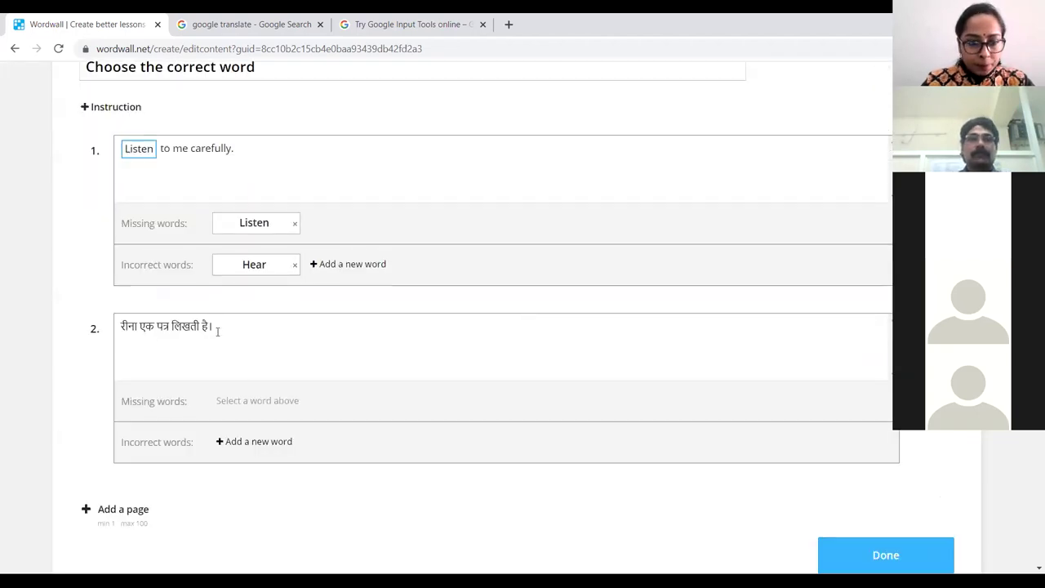
{"action": "double_click", "coordinate": [188, 327]}
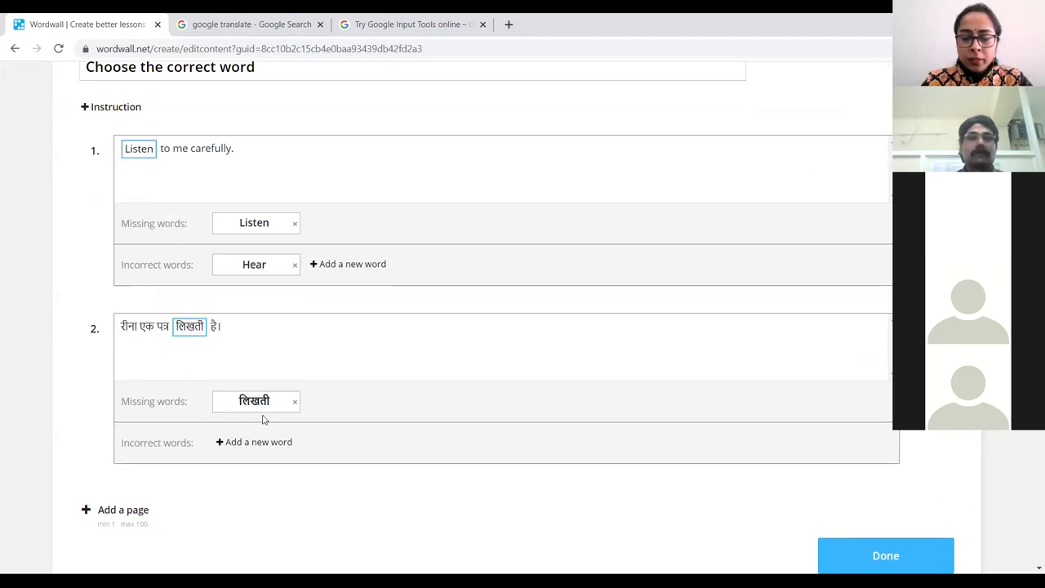
{"action": "left_click", "coordinate": [400, 23]}
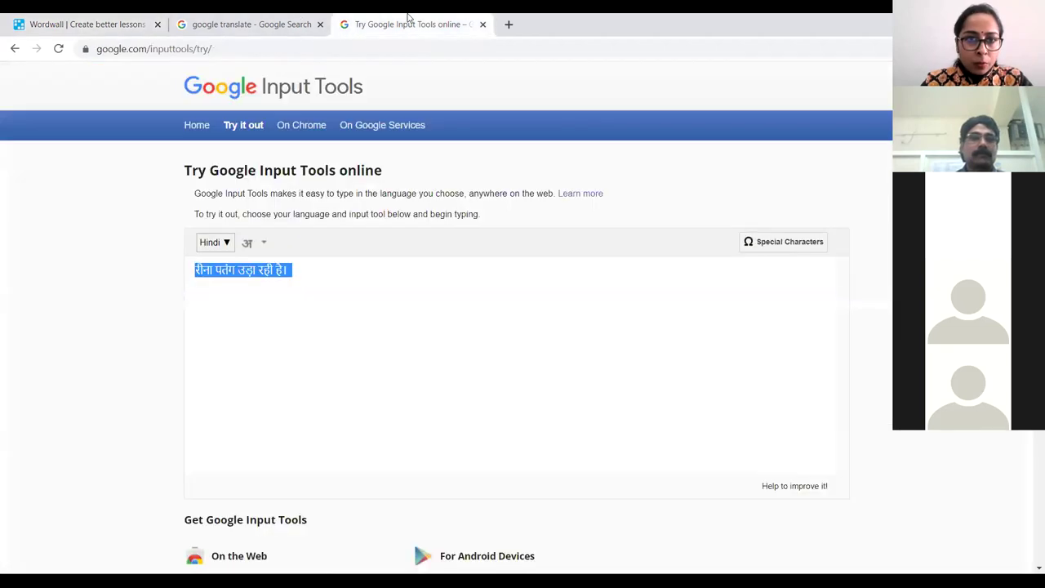
{"action": "type", "text": "lik"}
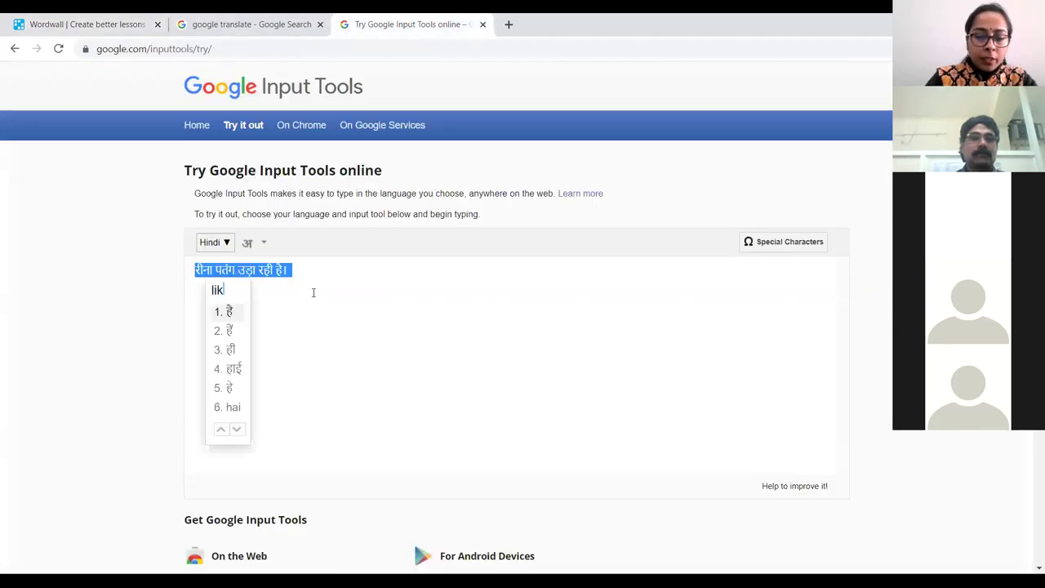
{"action": "type", "text": "hte"}
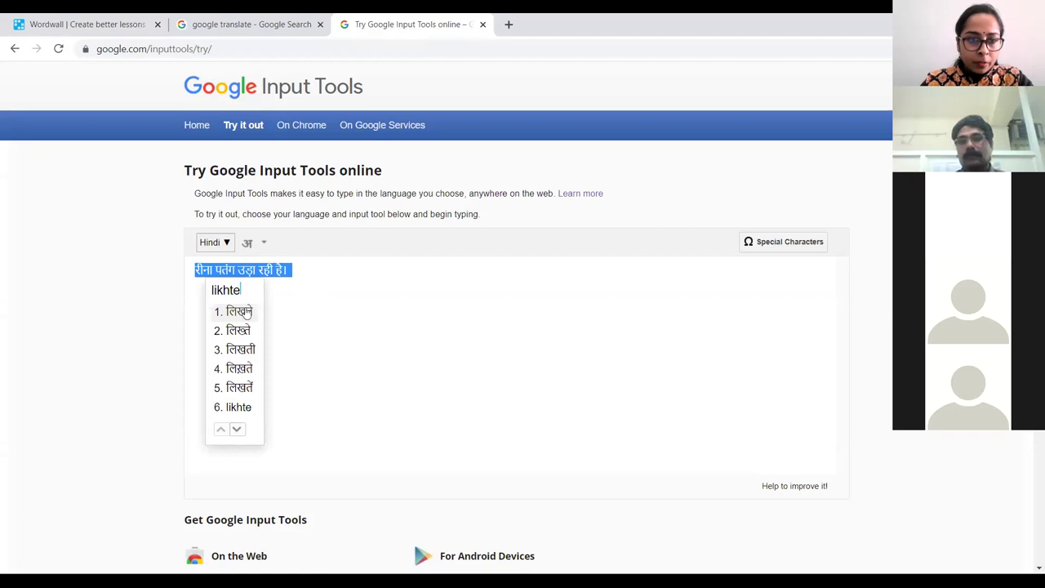
{"action": "left_click", "coordinate": [244, 314]}
{"action": "left_click_drag", "start_coordinate": [250, 294], "coordinate": [149, 286]}
{"action": "key", "text": "ctrl+c"}
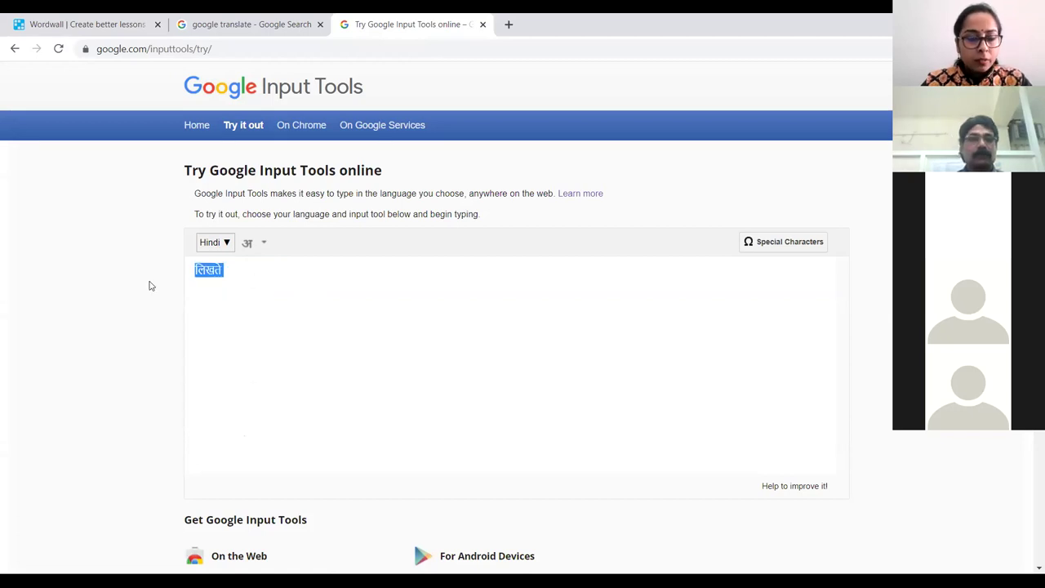
Back in Wordwall, add the copied लिखते as the second sentence's incorrect word and save the activity's content
{"action": "left_click", "coordinate": [81, 24]}
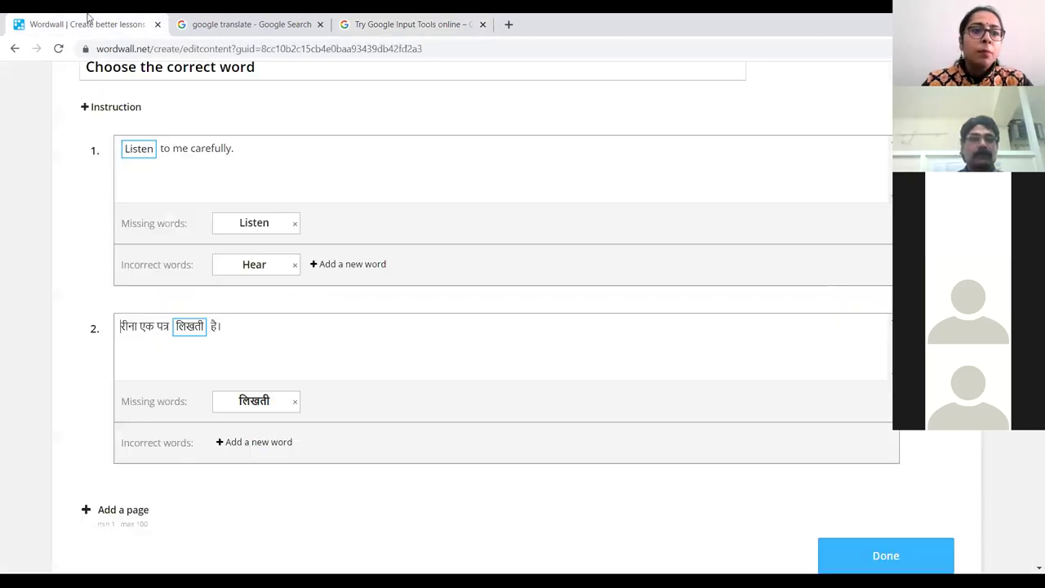
{"action": "left_click", "coordinate": [255, 441]}
{"action": "key", "text": "ctrl+v"}
{"action": "left_click", "coordinate": [508, 325]}
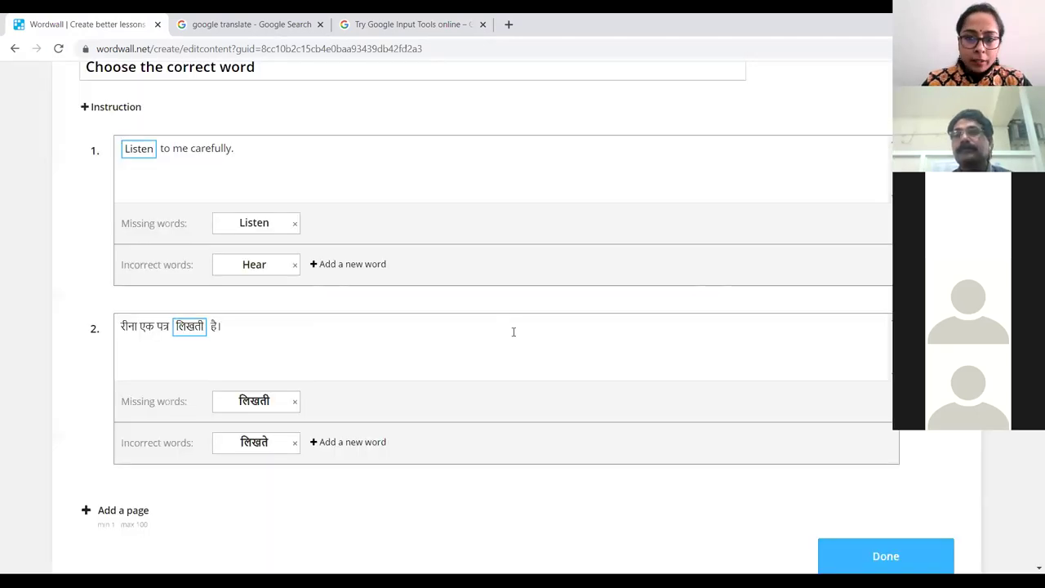
{"action": "scroll", "coordinate": [343, 310], "scroll_direction": "down", "scroll_amount": 3}
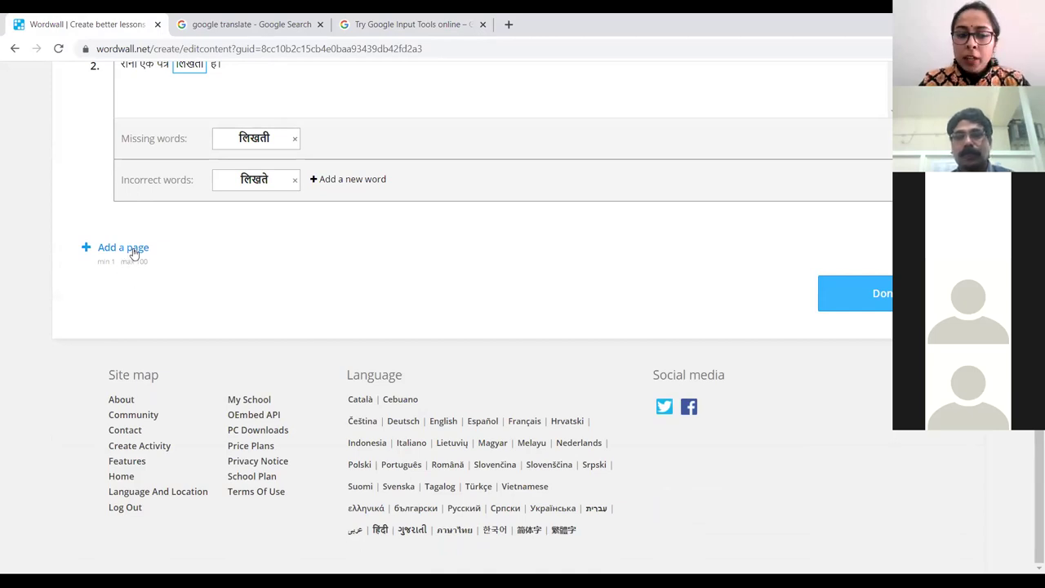
{"action": "left_click", "coordinate": [873, 293]}
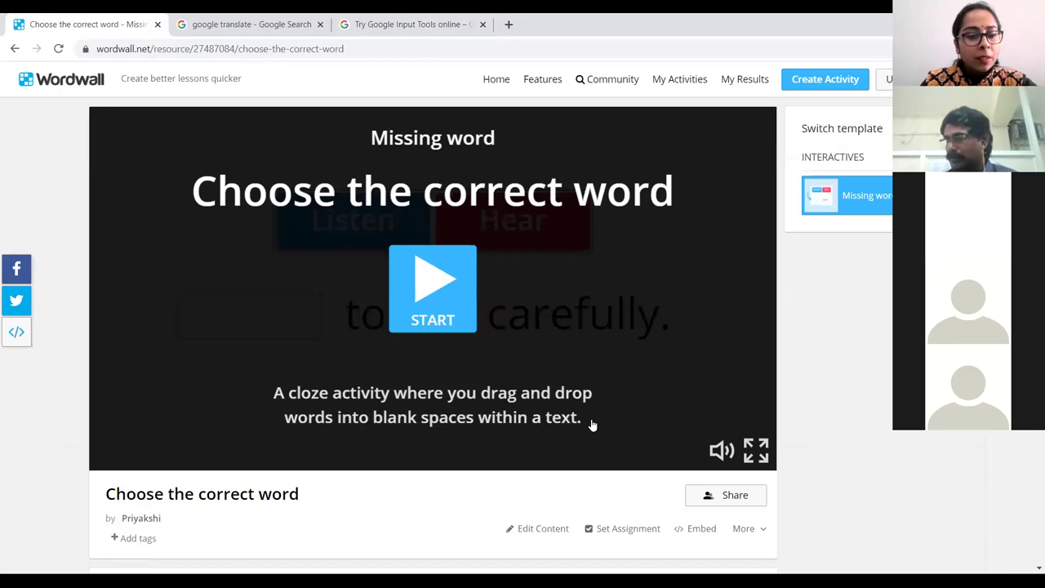
Look through the activity's theme, game options and leaderboard, and show the leaderboard's settings
{"action": "scroll", "coordinate": [543, 359], "scroll_direction": "down", "scroll_amount": 3}
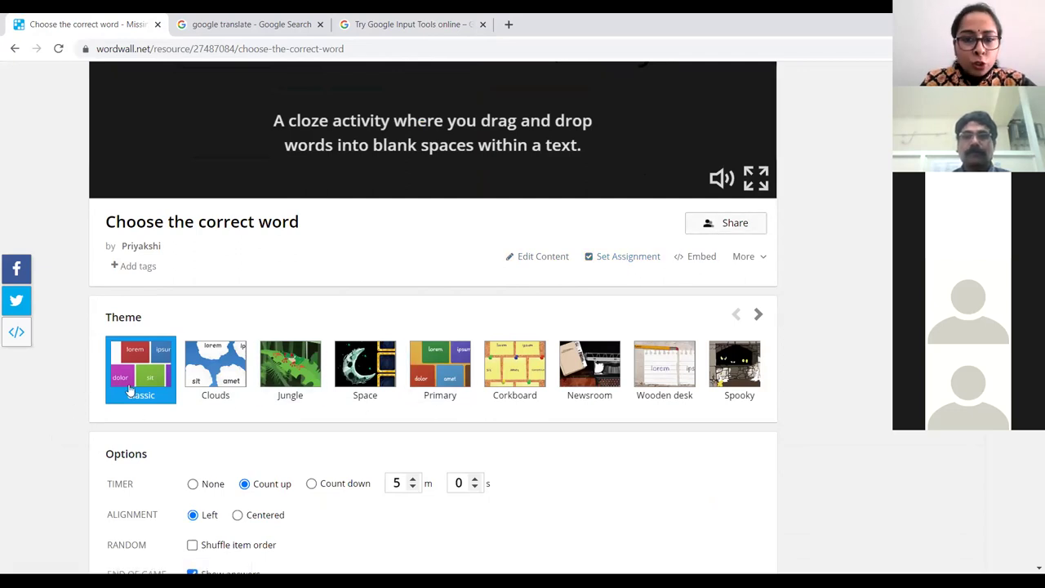
{"action": "scroll", "coordinate": [572, 413], "scroll_direction": "down", "scroll_amount": 1}
{"action": "scroll", "coordinate": [572, 413], "scroll_direction": "down", "scroll_amount": 1}
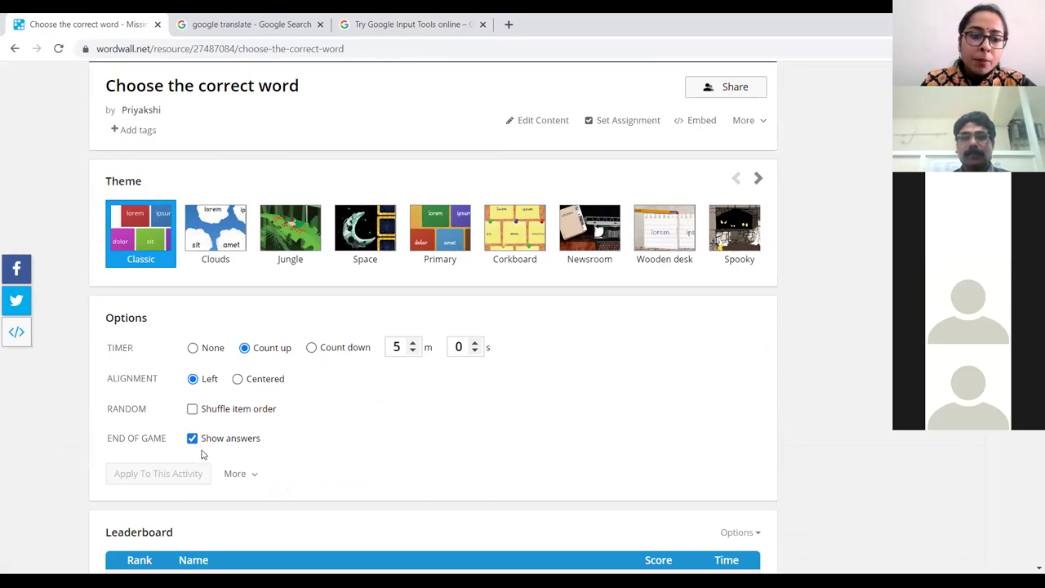
{"action": "scroll", "coordinate": [327, 407], "scroll_direction": "down", "scroll_amount": 3}
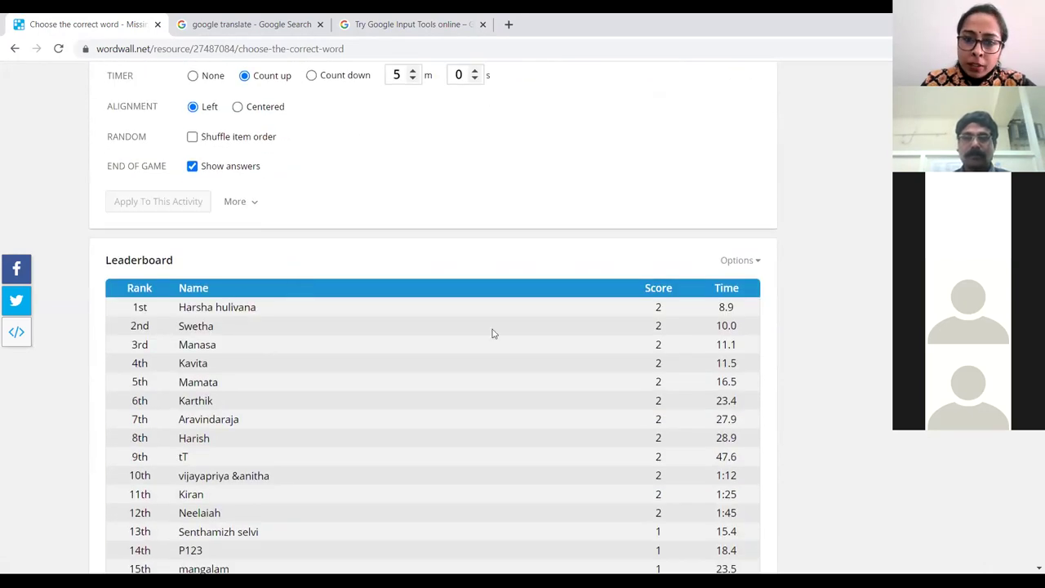
{"action": "left_click", "coordinate": [728, 262]}
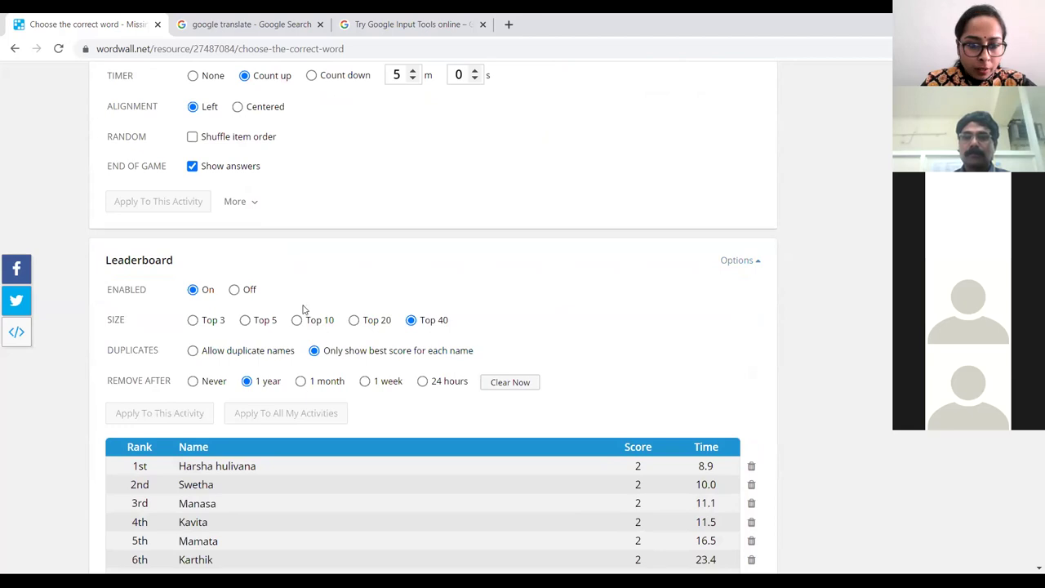
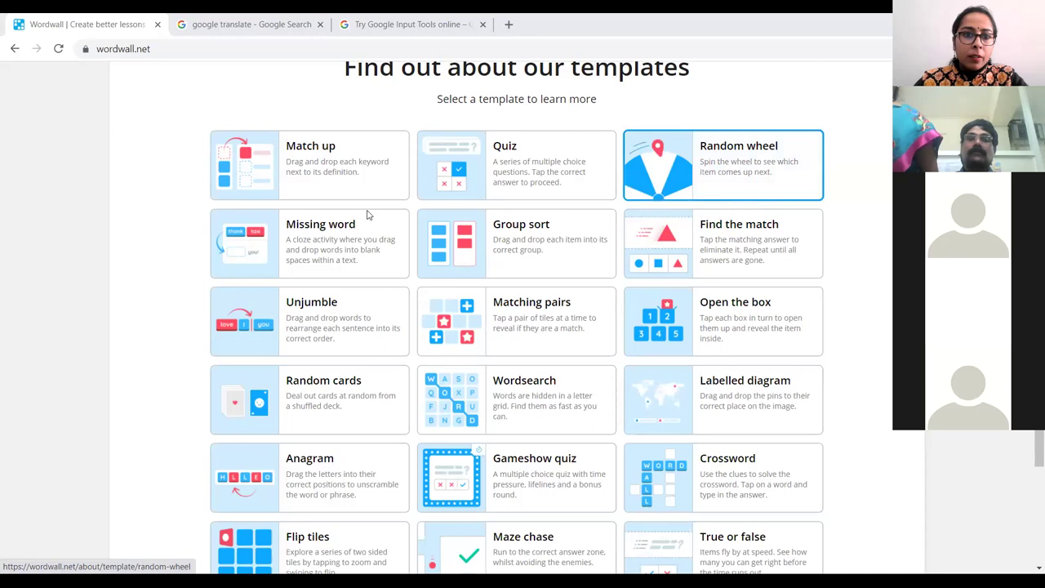
Open the random wheel activity "JAM (Just a Minute Session)" from the account's own activities
{"action": "scroll", "coordinate": [679, 270], "scroll_direction": "up", "scroll_amount": 15}
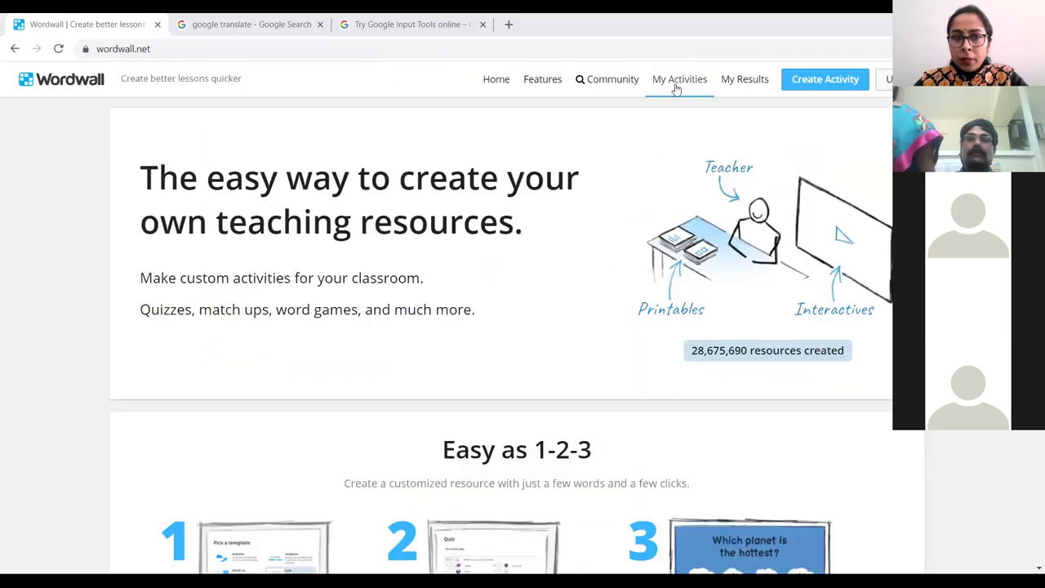
{"action": "left_click", "coordinate": [677, 81]}
{"action": "left_click", "coordinate": [537, 372]}
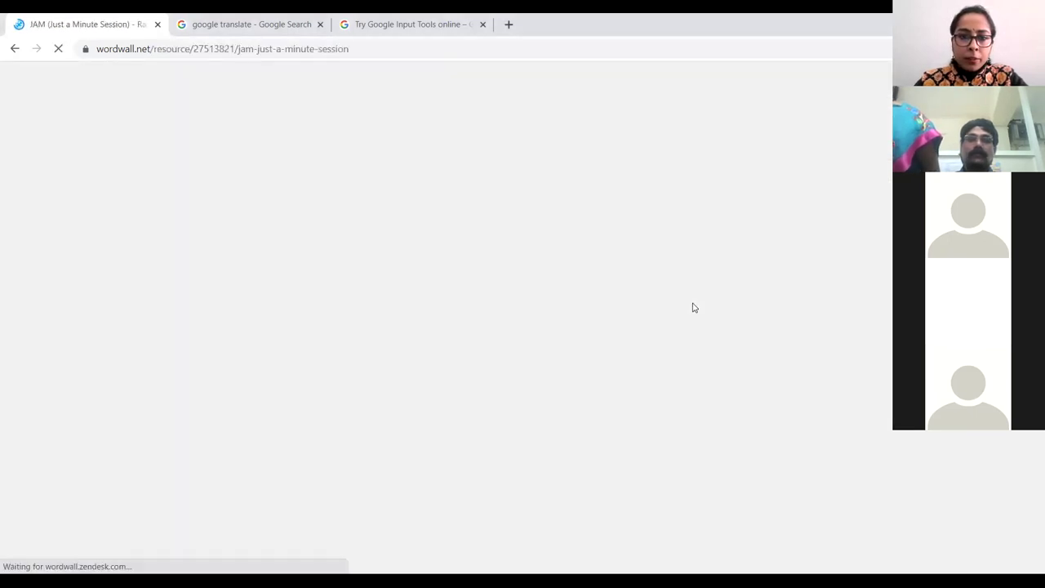
{"action": "scroll", "coordinate": [693, 308], "scroll_direction": "down", "scroll_amount": 6}
{"action": "scroll", "coordinate": [692, 308], "scroll_direction": "up", "scroll_amount": 6}
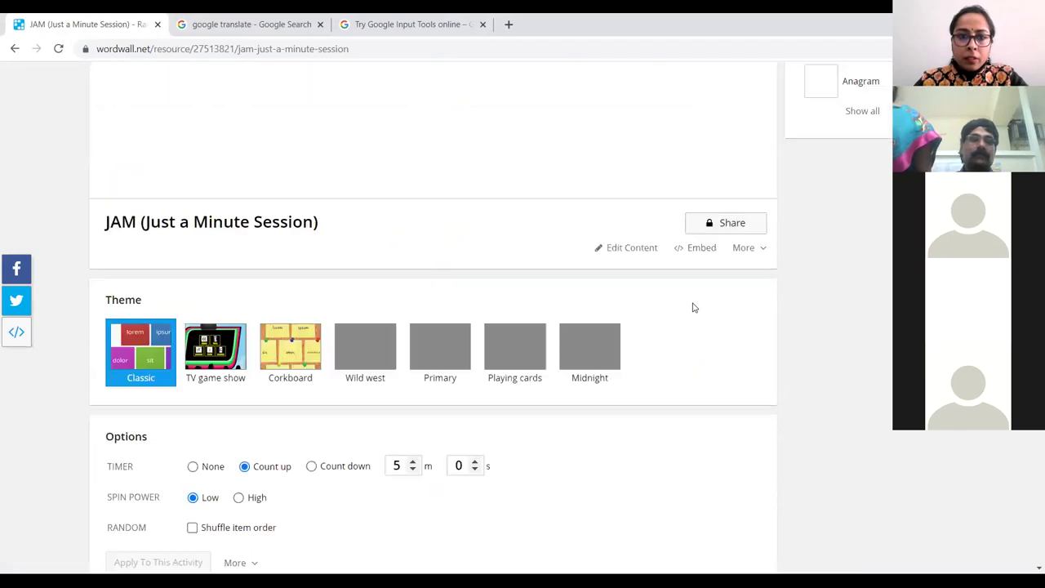
{"action": "scroll", "coordinate": [693, 307], "scroll_direction": "down", "scroll_amount": 2}
{"action": "scroll", "coordinate": [693, 306], "scroll_direction": "up", "scroll_amount": 2}
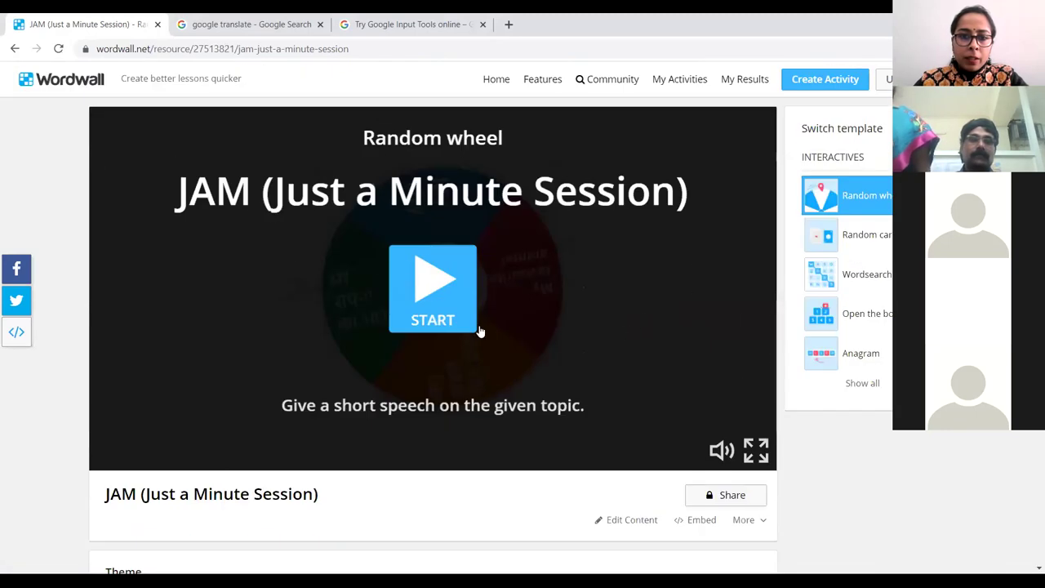
Start the random wheel in full screen, spin it and eliminate the topic it lands on
{"action": "left_click", "coordinate": [447, 295]}
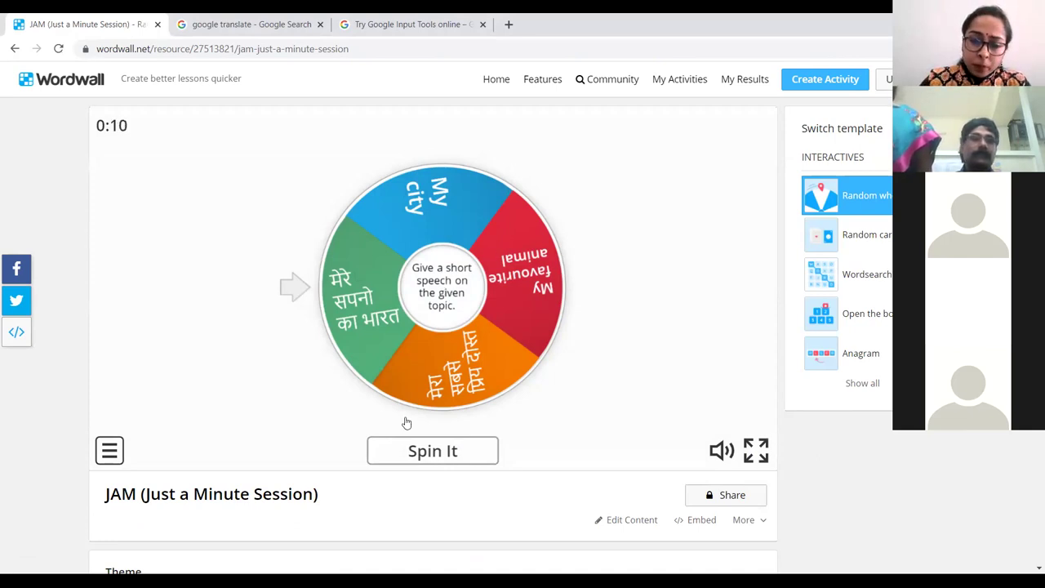
{"action": "left_click", "coordinate": [758, 452]}
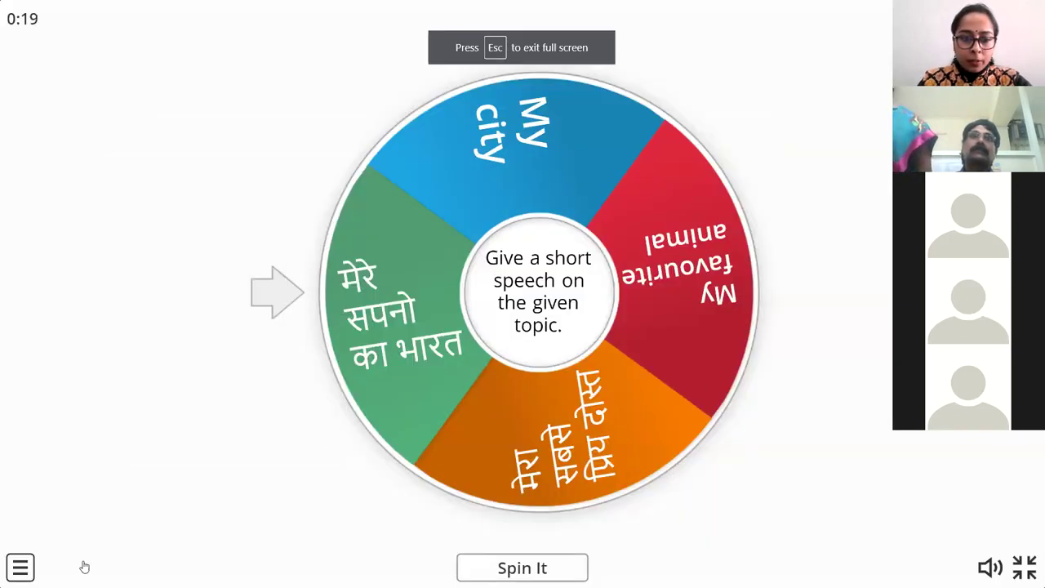
{"action": "left_click", "coordinate": [521, 567]}
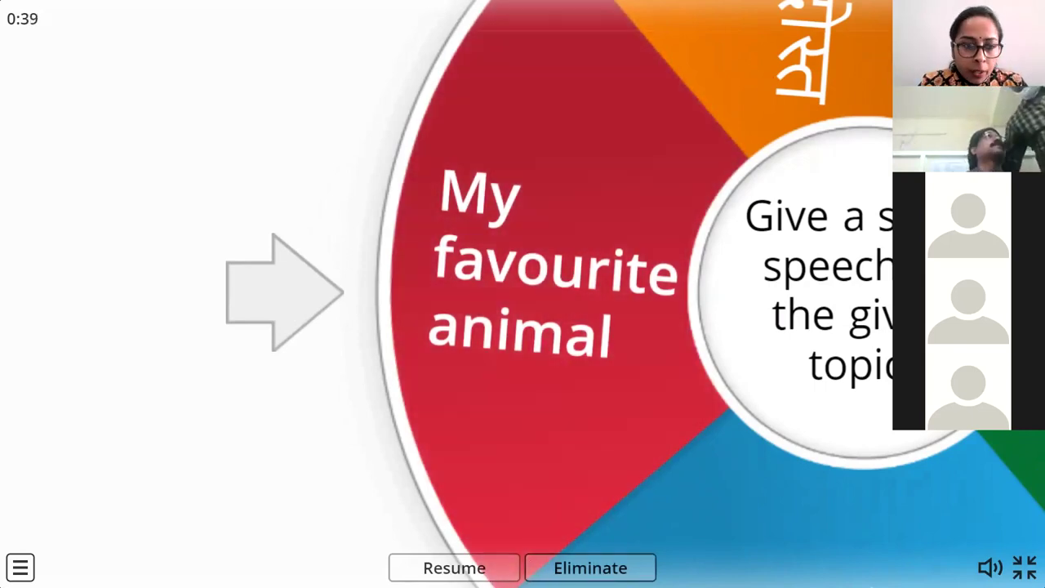
{"action": "left_click", "coordinate": [591, 567]}
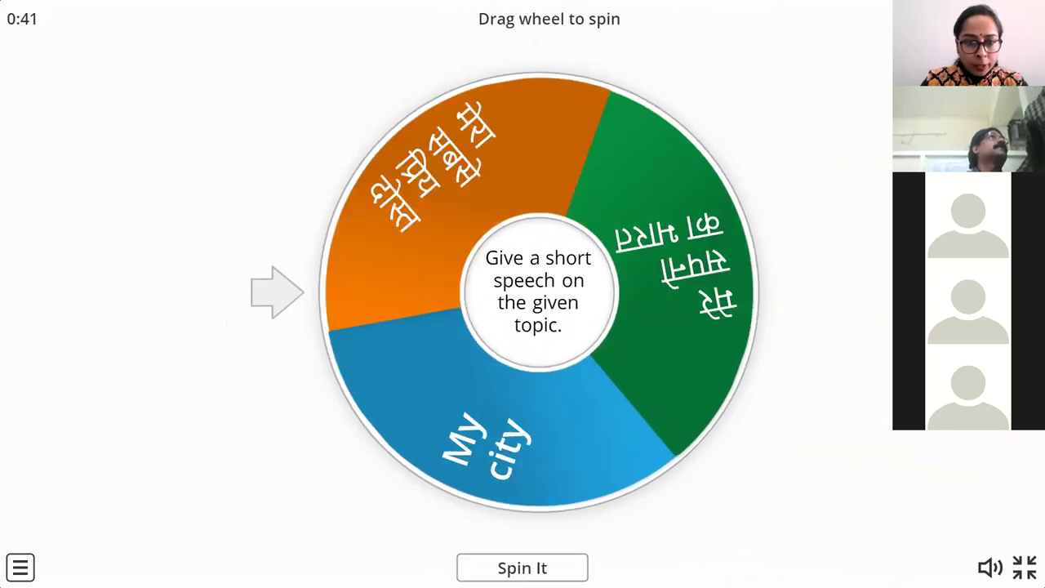
Spin the wheel a second time, eliminate the selected topic and leave full screen
{"action": "left_click", "coordinate": [526, 569]}
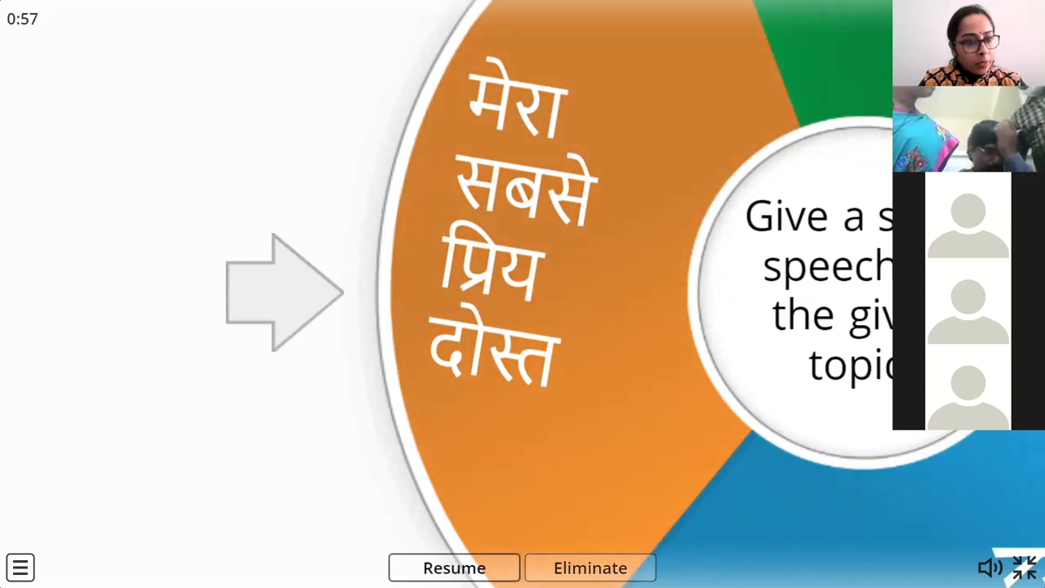
{"action": "left_click", "coordinate": [589, 568]}
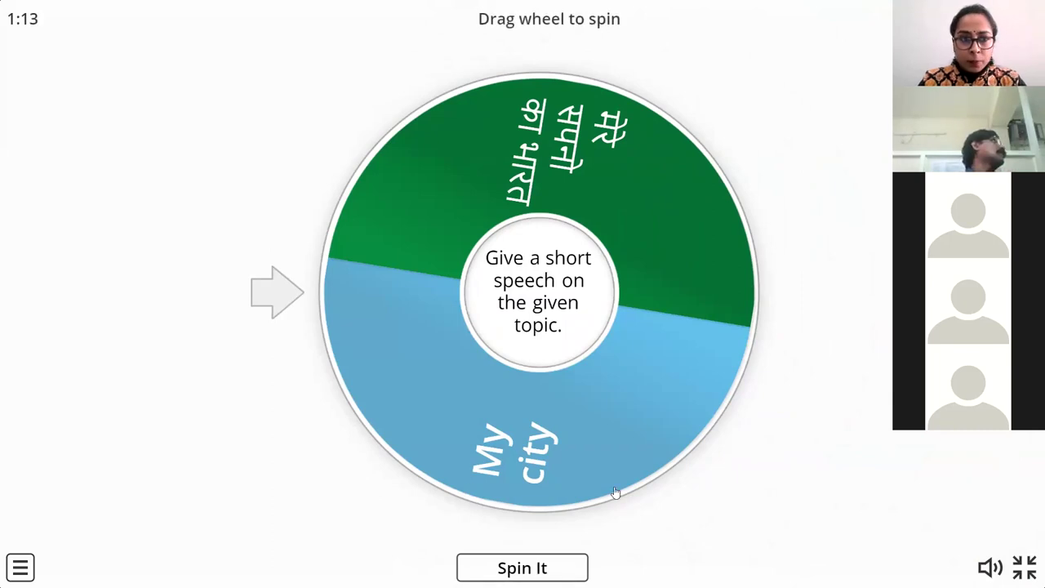
{"action": "left_click", "coordinate": [1026, 566]}
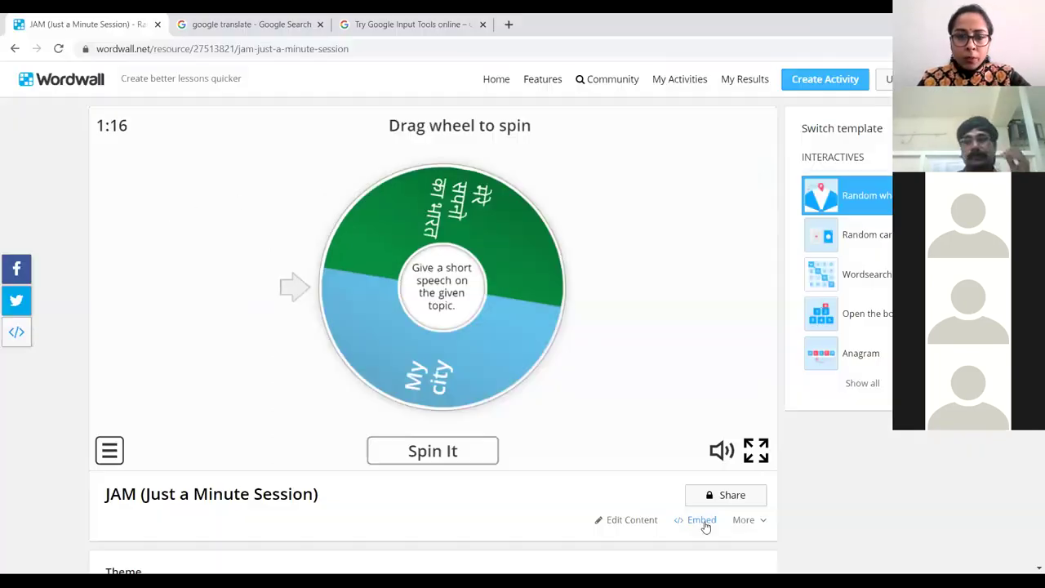
Open the wheel activity's content for editing, and clear and restore its title "JAM (Just a Minute Session)"
{"action": "left_click", "coordinate": [632, 522]}
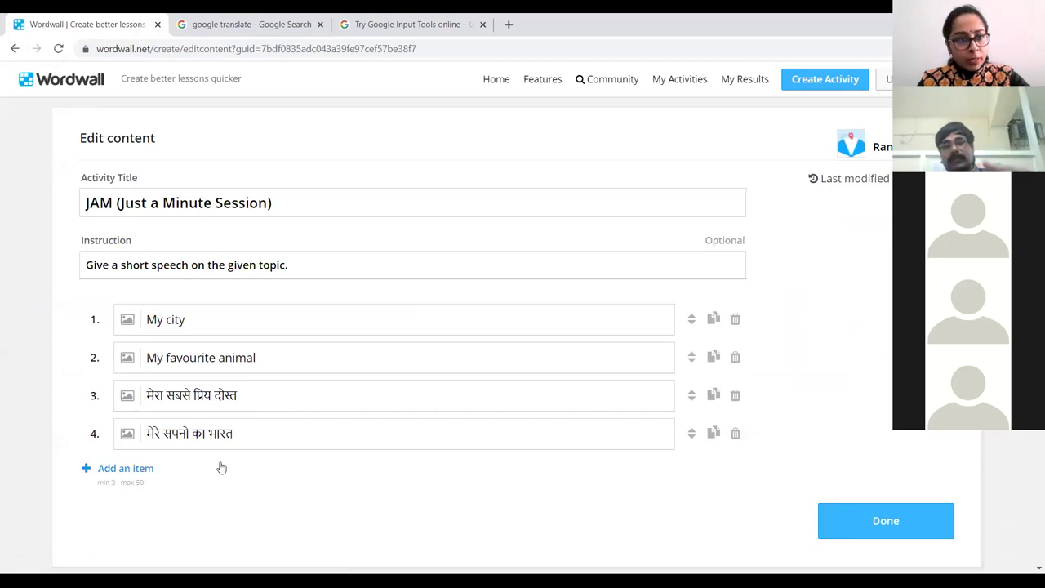
{"action": "left_click_drag", "start_coordinate": [92, 206], "coordinate": [325, 197]}
{"action": "key", "text": "ctrl+c"}
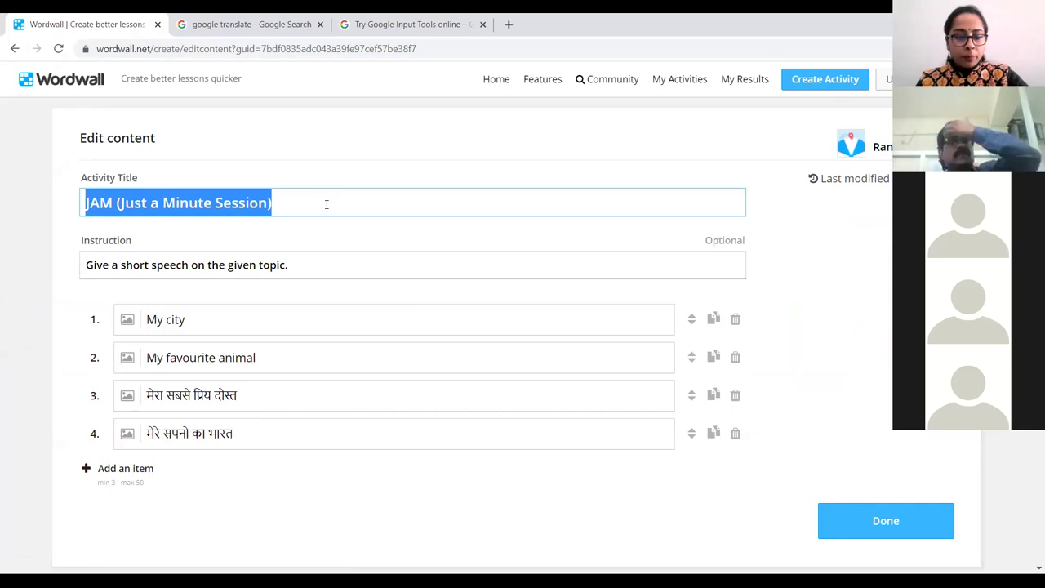
{"action": "key", "text": "BackSpace"}
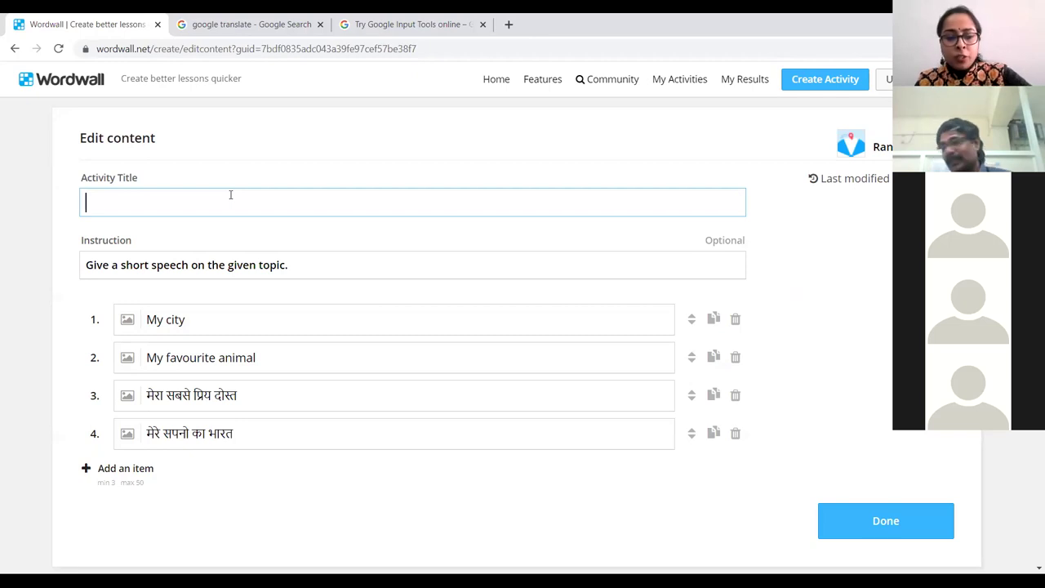
{"action": "key", "text": "ctrl+v"}
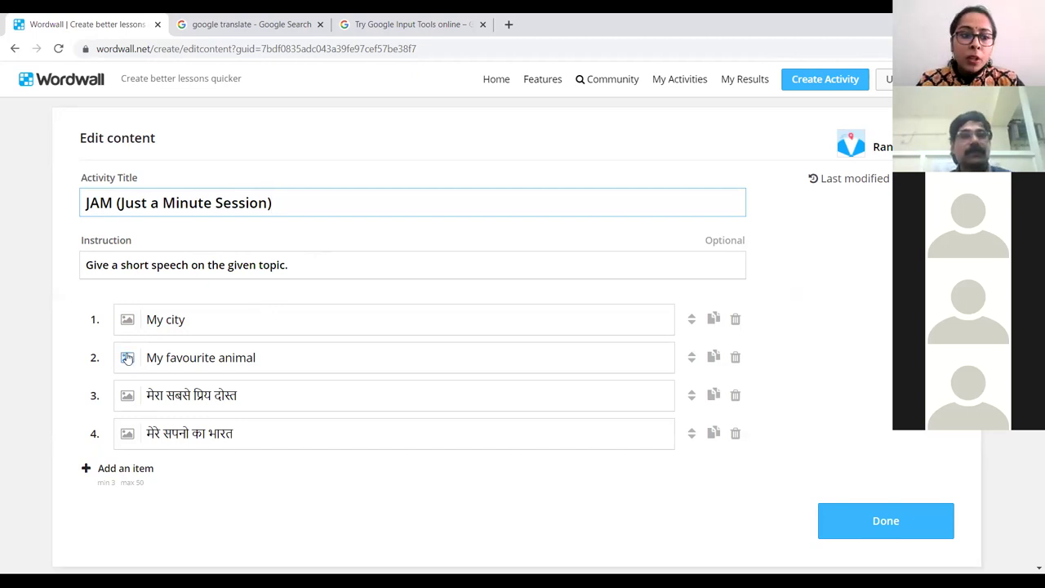
Add the hands-around-a-building "MY CITY" picture to the "My city" item and the "LIONS" cover to "My favourite animal"
{"action": "left_click", "coordinate": [128, 322]}
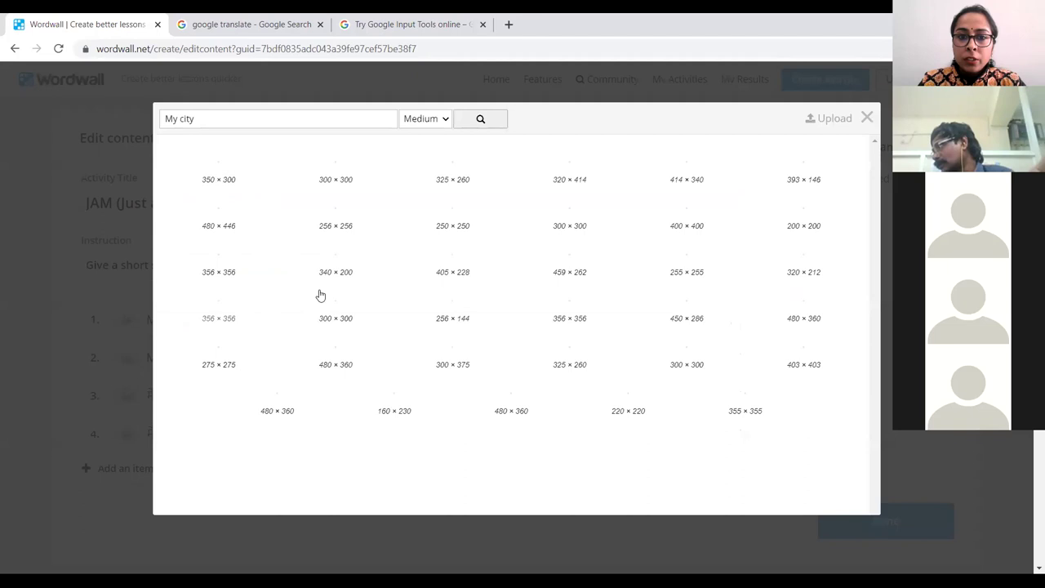
{"action": "left_click", "coordinate": [866, 119]}
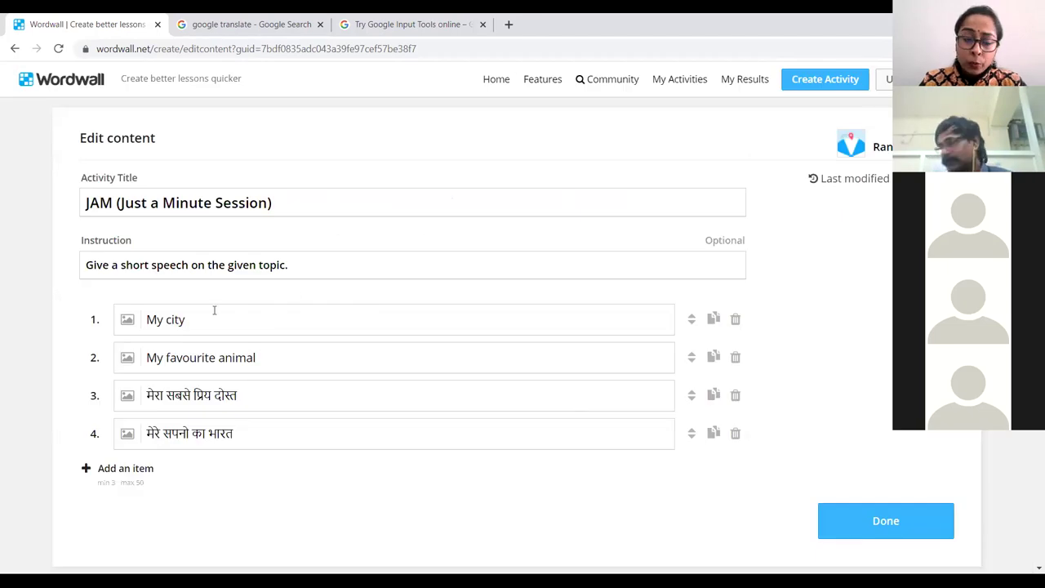
{"action": "left_click", "coordinate": [127, 321]}
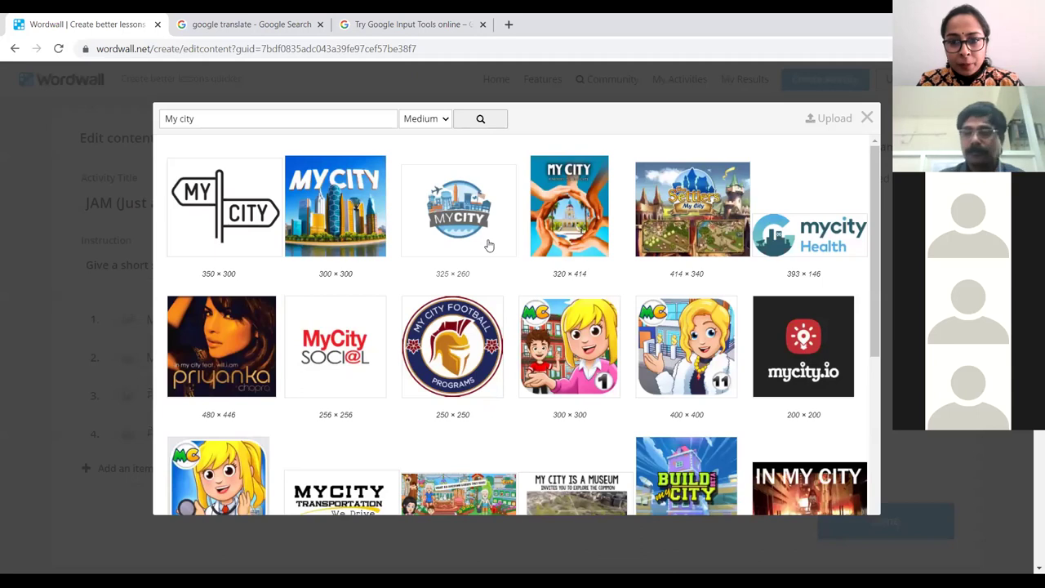
{"action": "left_click", "coordinate": [550, 220]}
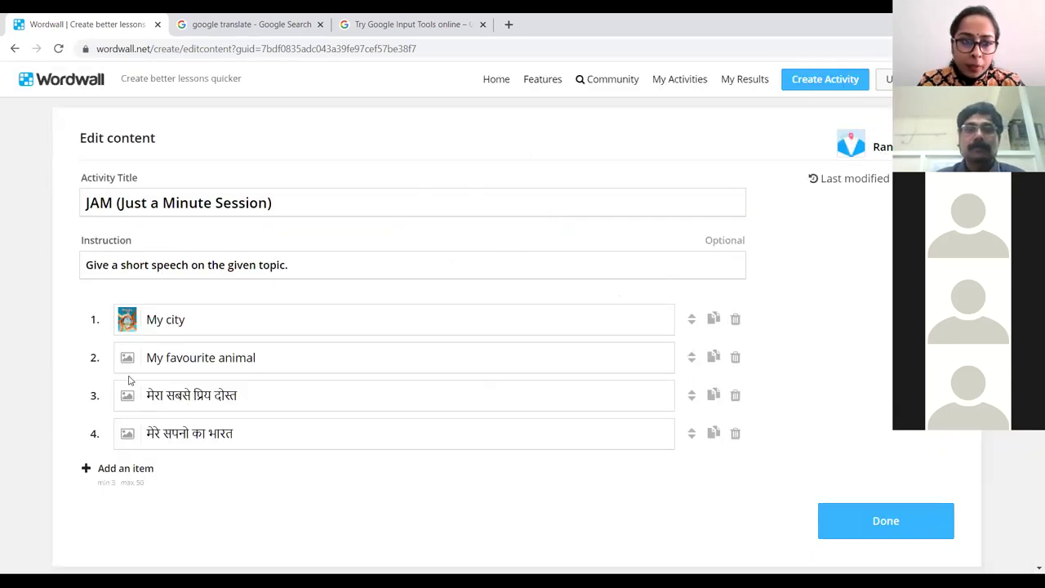
{"action": "left_click", "coordinate": [121, 360]}
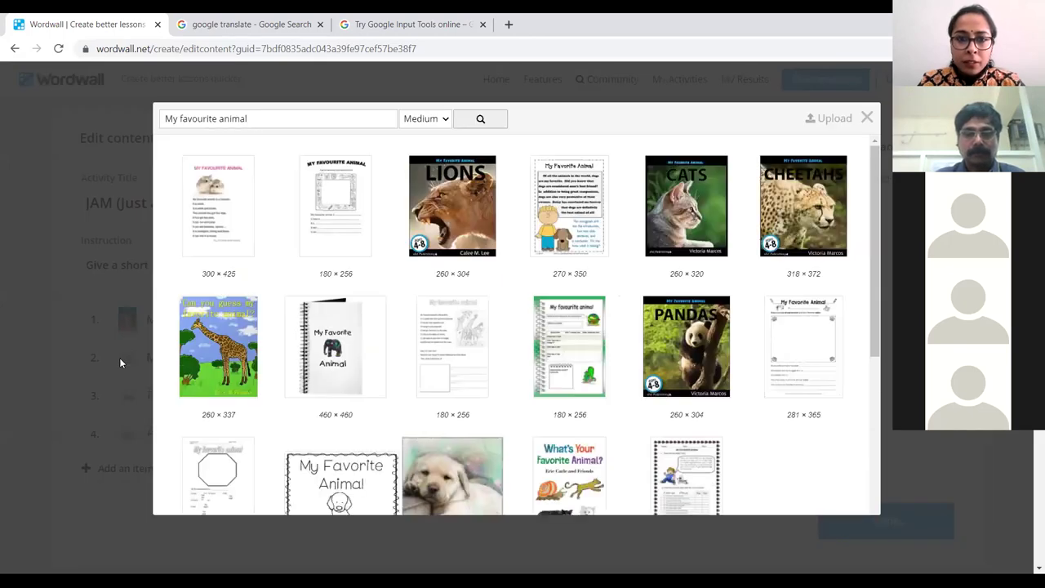
{"action": "left_click", "coordinate": [441, 219]}
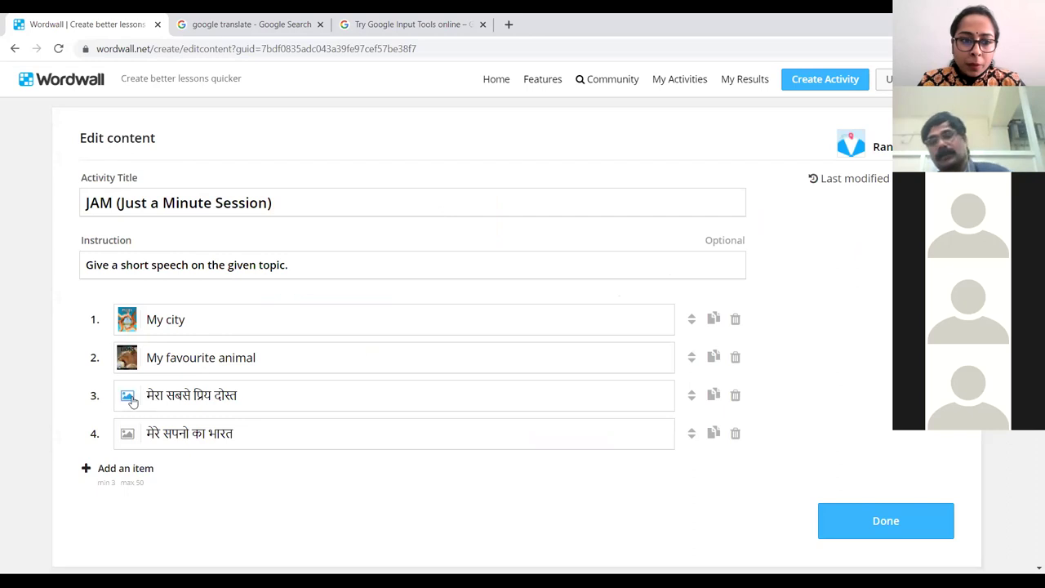
Search images for "friend" and add the picture of two children on a green forest path to item 3
{"action": "left_click", "coordinate": [131, 399]}
{"action": "type", "text": "friend"}
{"action": "key", "text": "Return"}
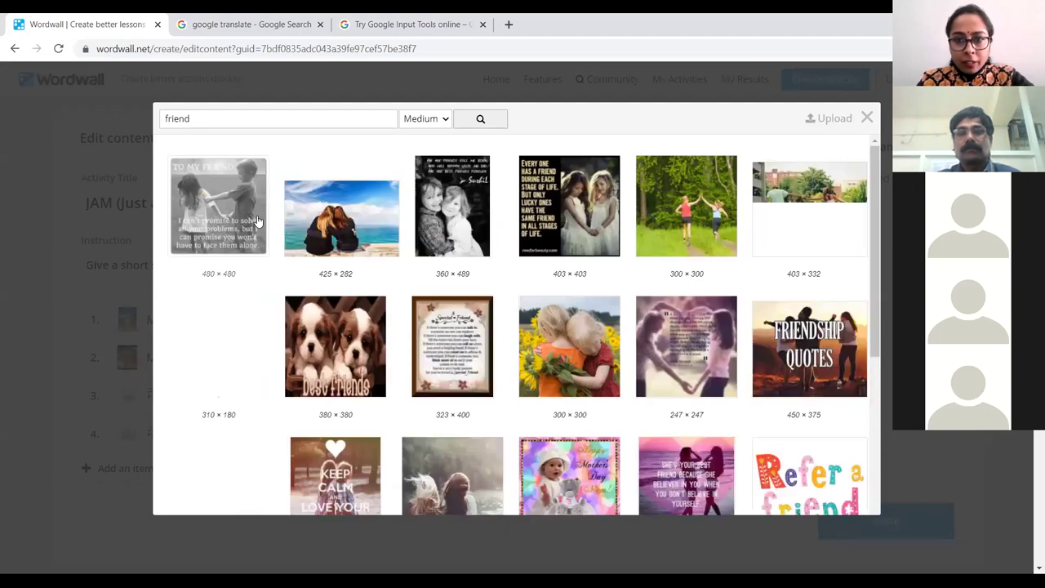
{"action": "left_click", "coordinate": [678, 217]}
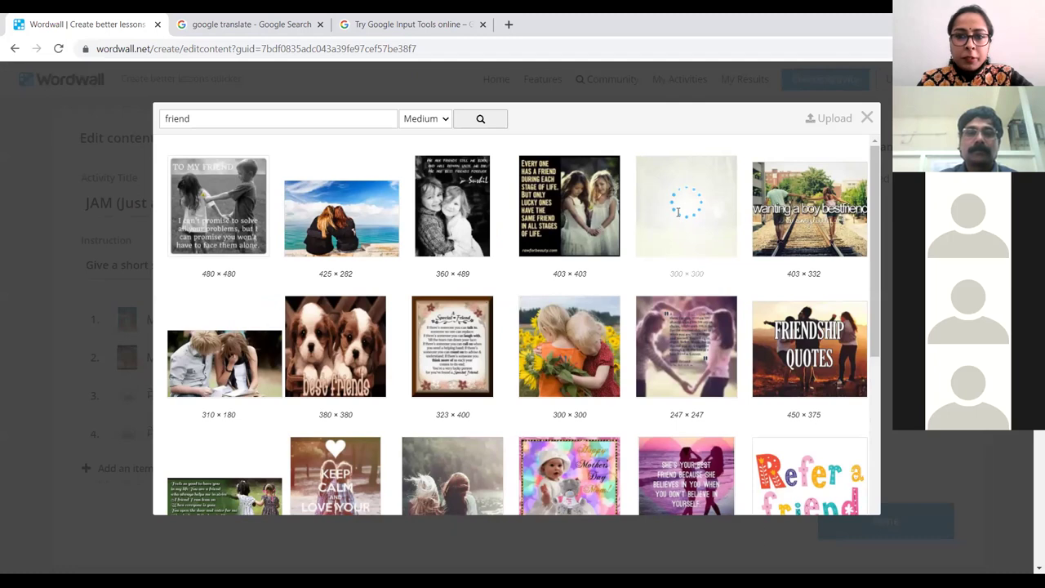
Search images for "India", add an Indian flag picture to item 4, and save the edited wheel content
{"action": "left_click", "coordinate": [119, 429]}
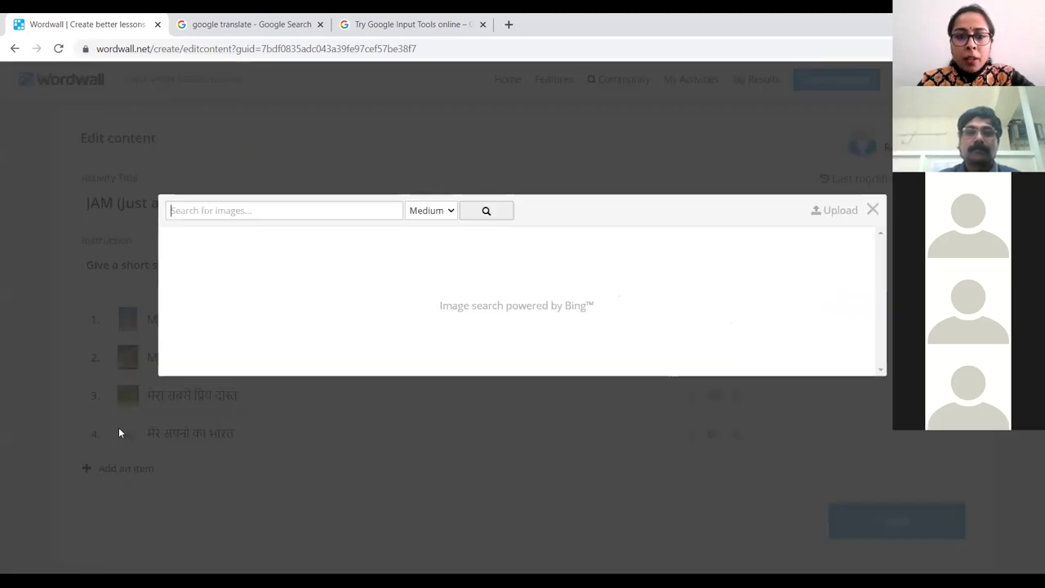
{"action": "type", "text": "India"}
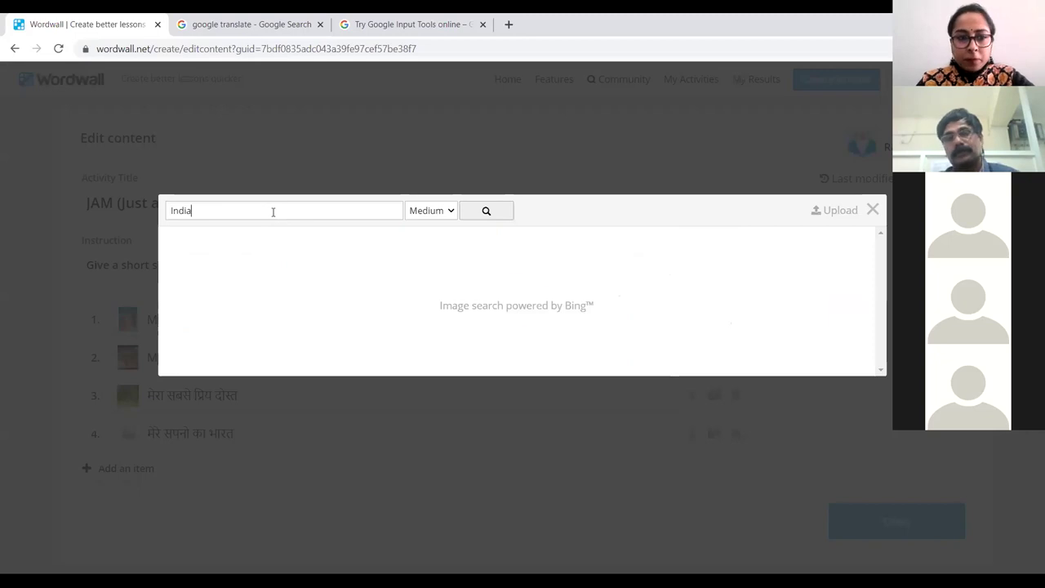
{"action": "key", "text": "Return"}
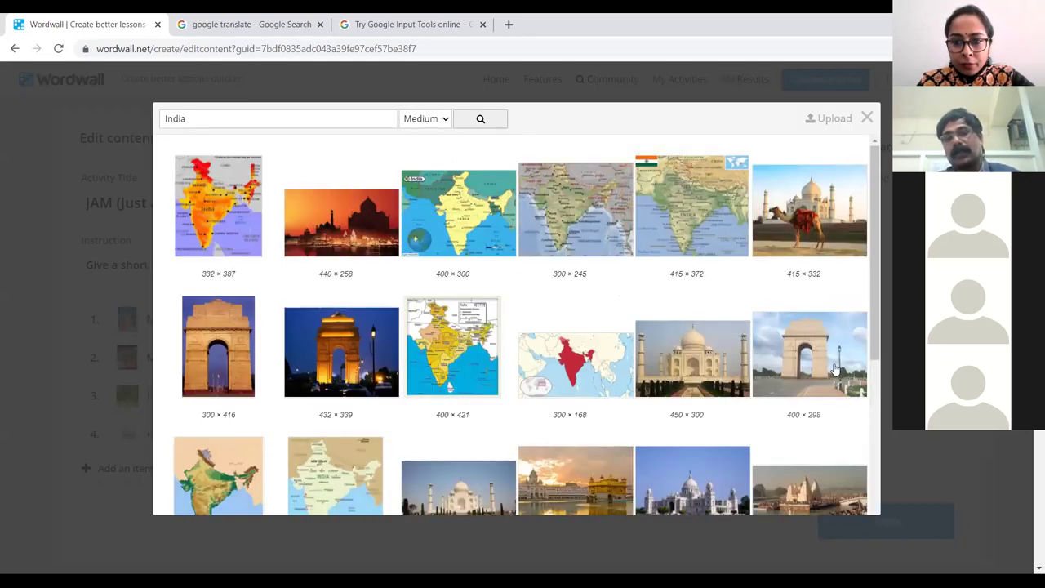
{"action": "scroll", "coordinate": [642, 363], "scroll_direction": "down", "scroll_amount": 2}
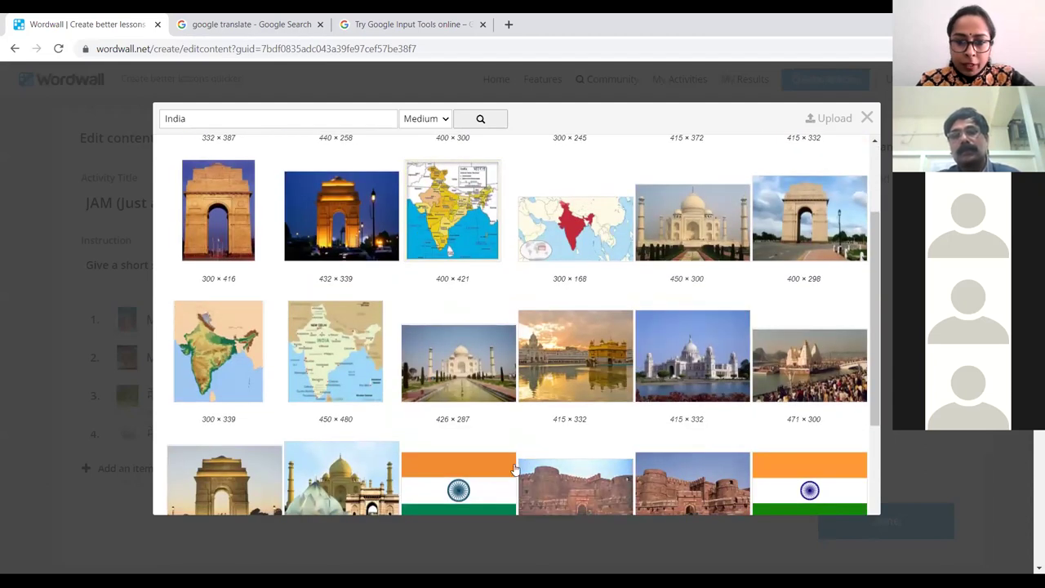
{"action": "left_click", "coordinate": [466, 473]}
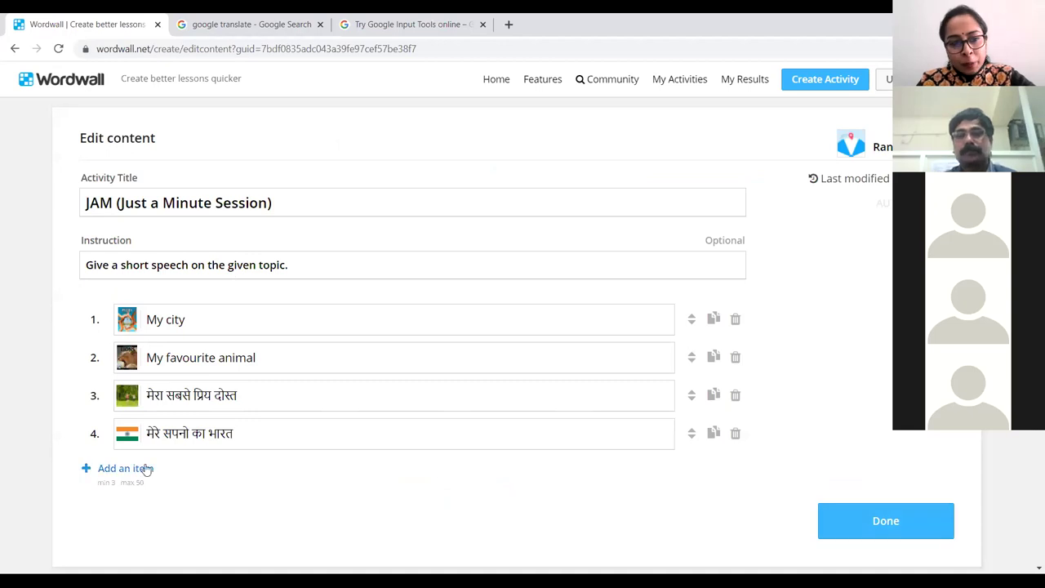
{"action": "left_click", "coordinate": [840, 529]}
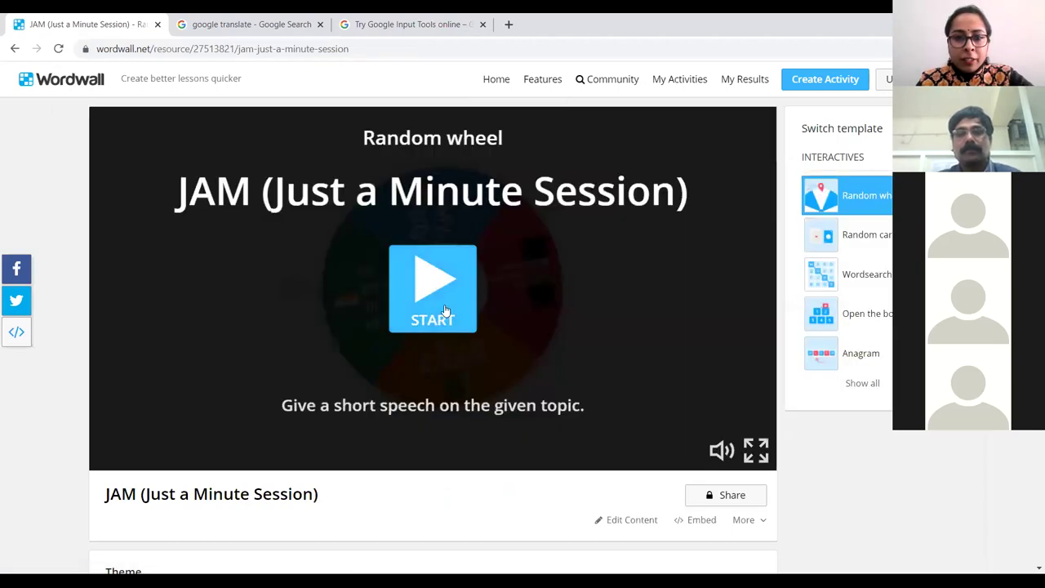
Start the updated wheel, spin it twice, and view the selected topic in full screen before returning to the normal view
{"action": "left_click", "coordinate": [440, 294]}
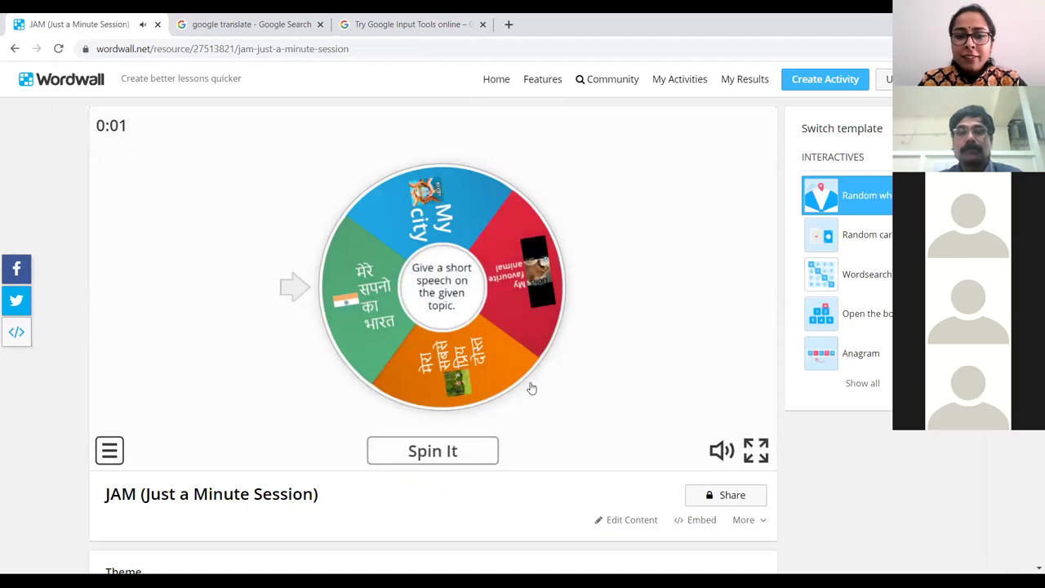
{"action": "left_click", "coordinate": [444, 450]}
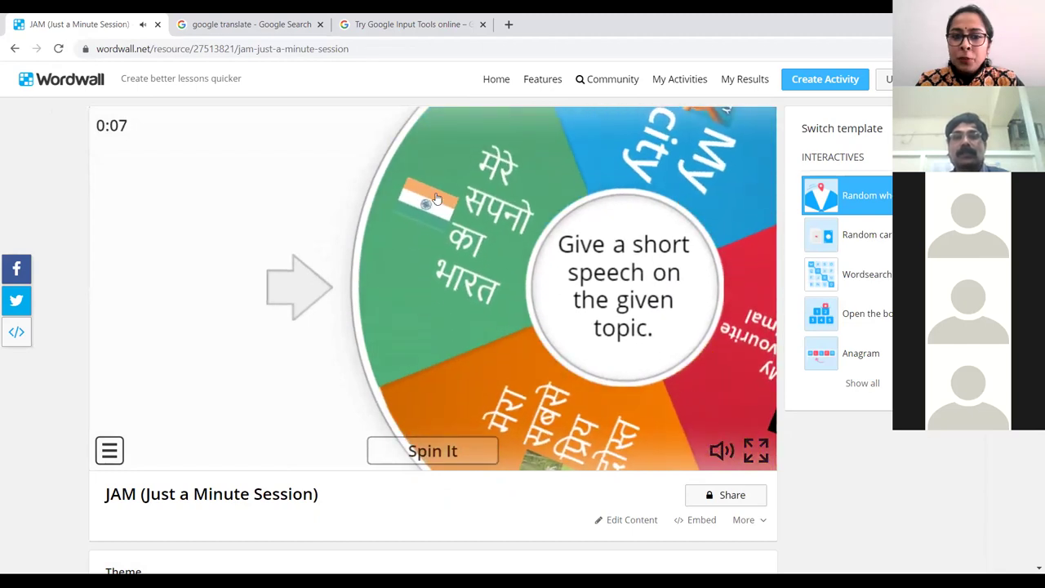
{"action": "left_click", "coordinate": [435, 455]}
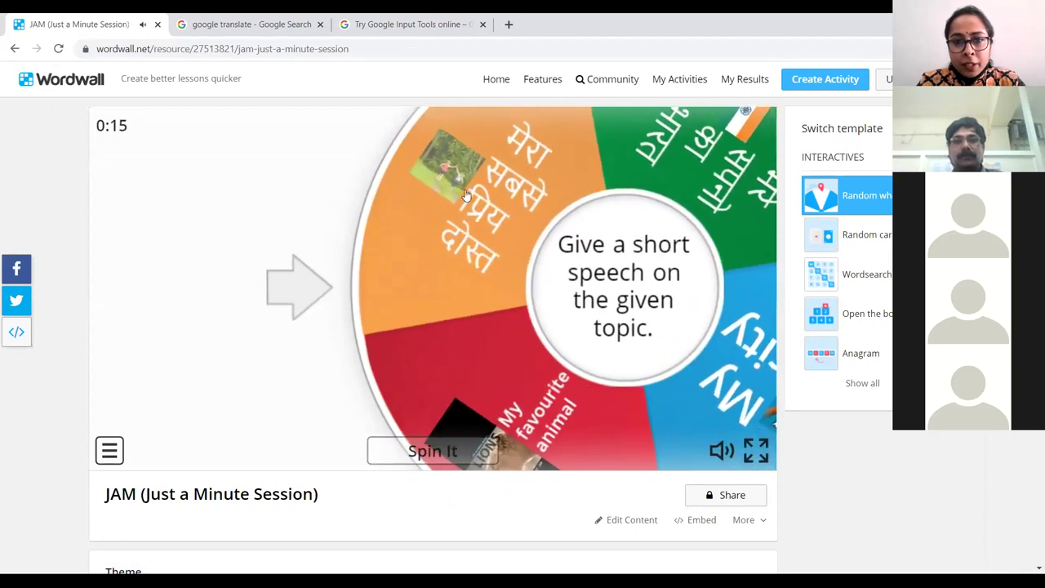
{"action": "left_click", "coordinate": [757, 451]}
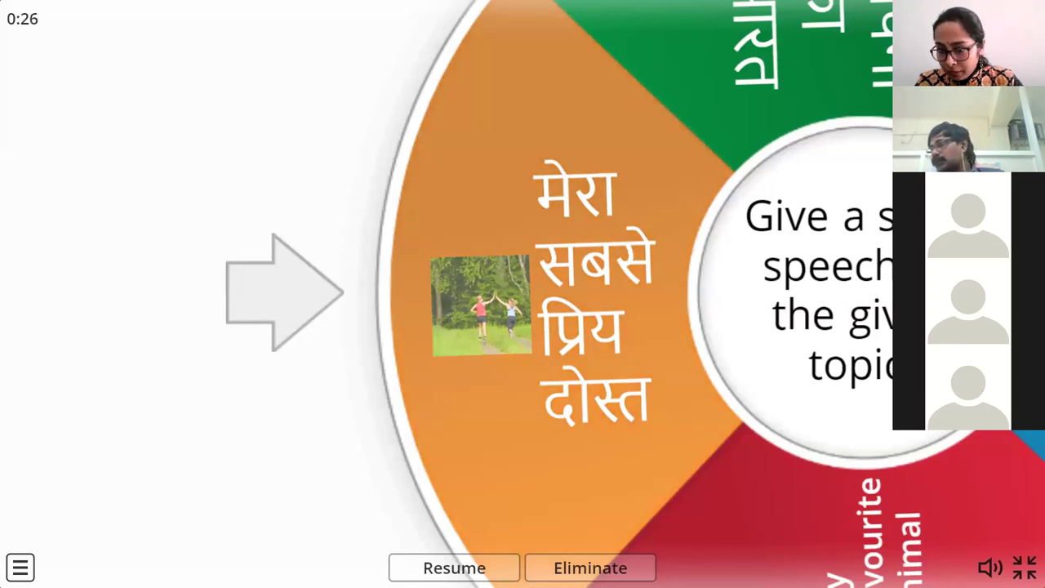
{"action": "key", "text": "Escape"}
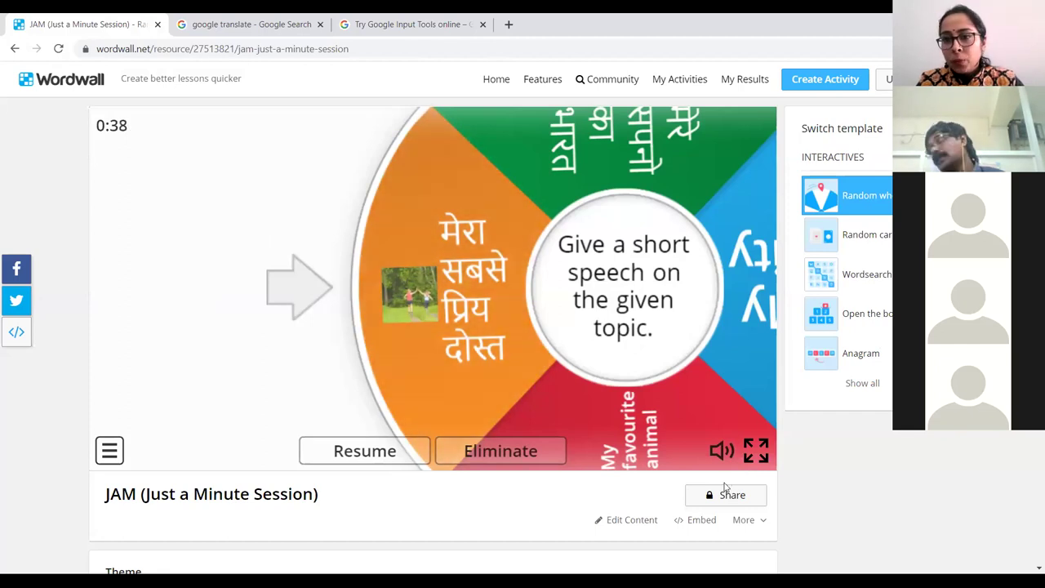
View the account's activity results, and browse the public activities shared in the Community section
{"action": "left_click", "coordinate": [735, 81]}
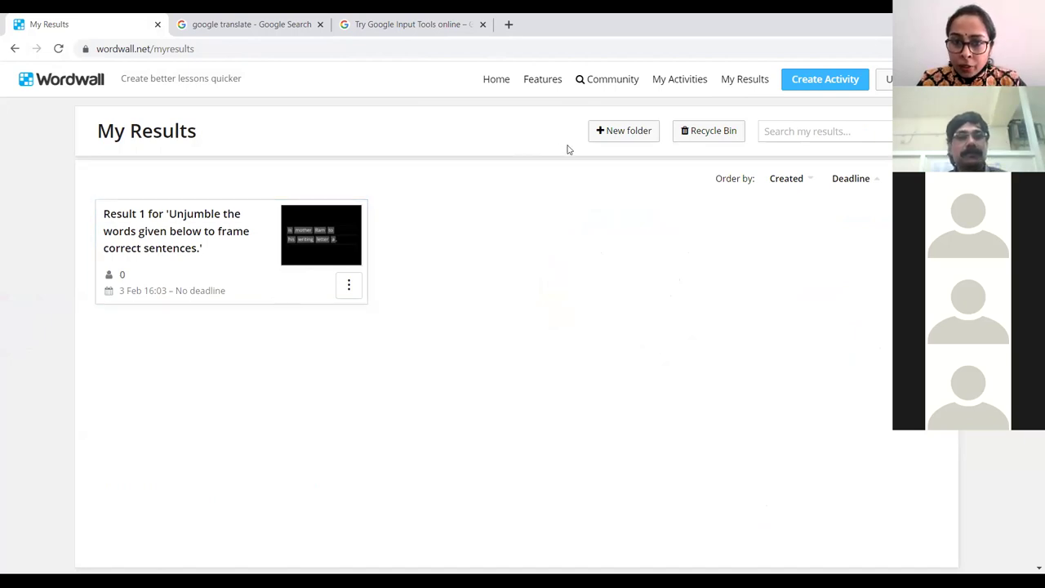
{"action": "left_click", "coordinate": [601, 86]}
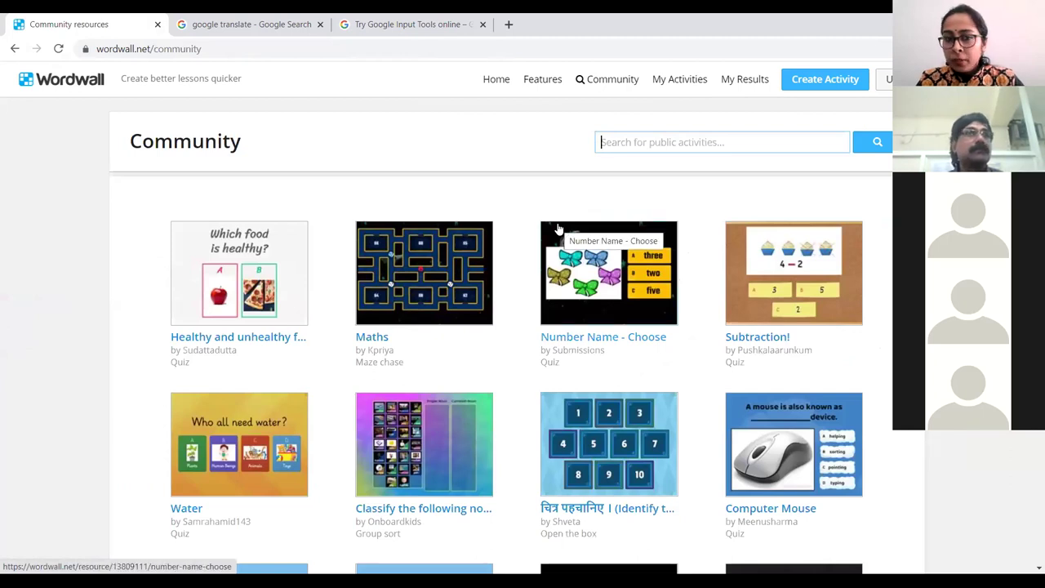
{"action": "scroll", "coordinate": [415, 135], "scroll_direction": "down", "scroll_amount": 2}
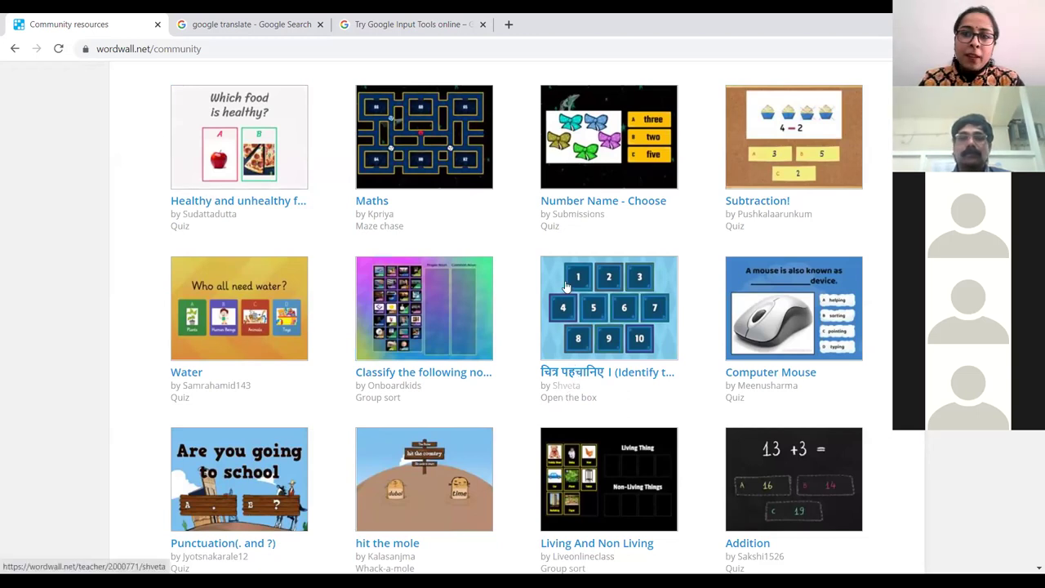
{"action": "scroll", "coordinate": [564, 286], "scroll_direction": "up", "scroll_amount": 2}
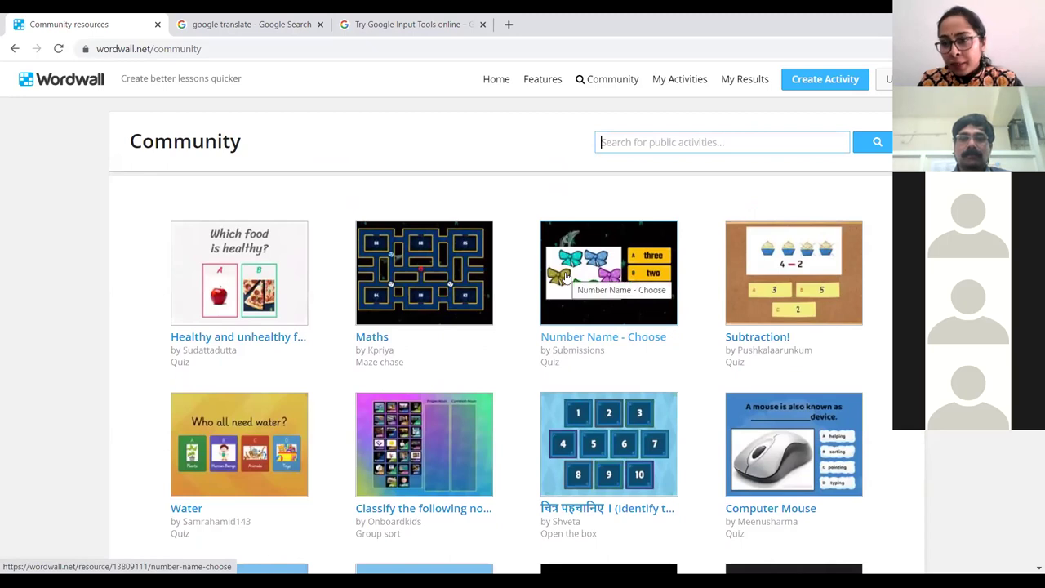